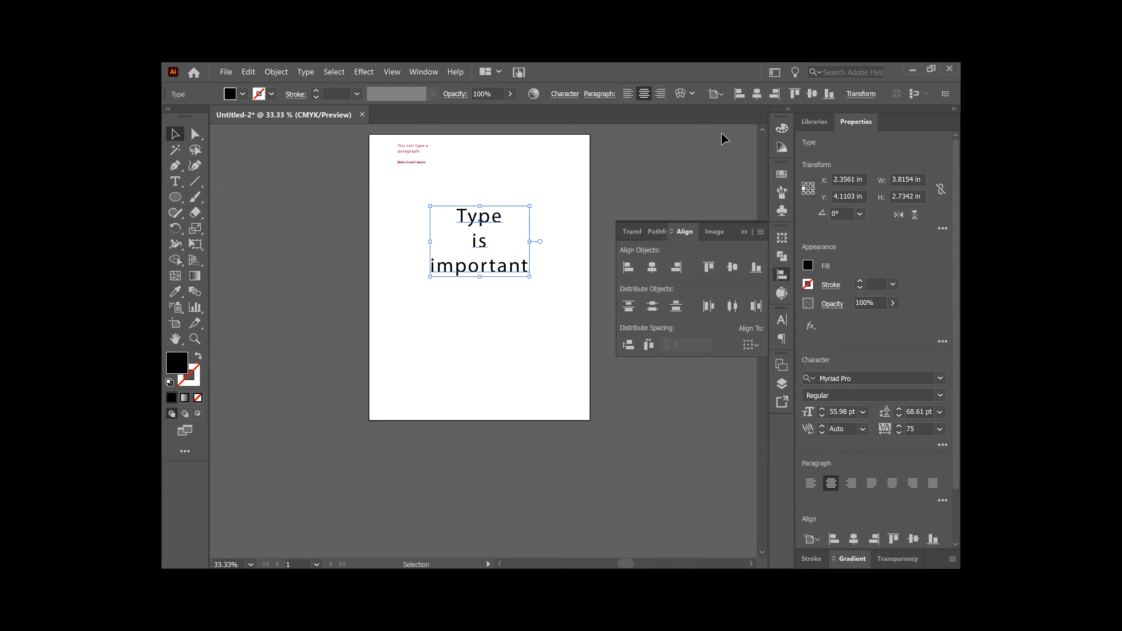
Step: Hide and then restore the Align panel from the Window menu
{"action": "left_click", "coordinate": [423, 73]}
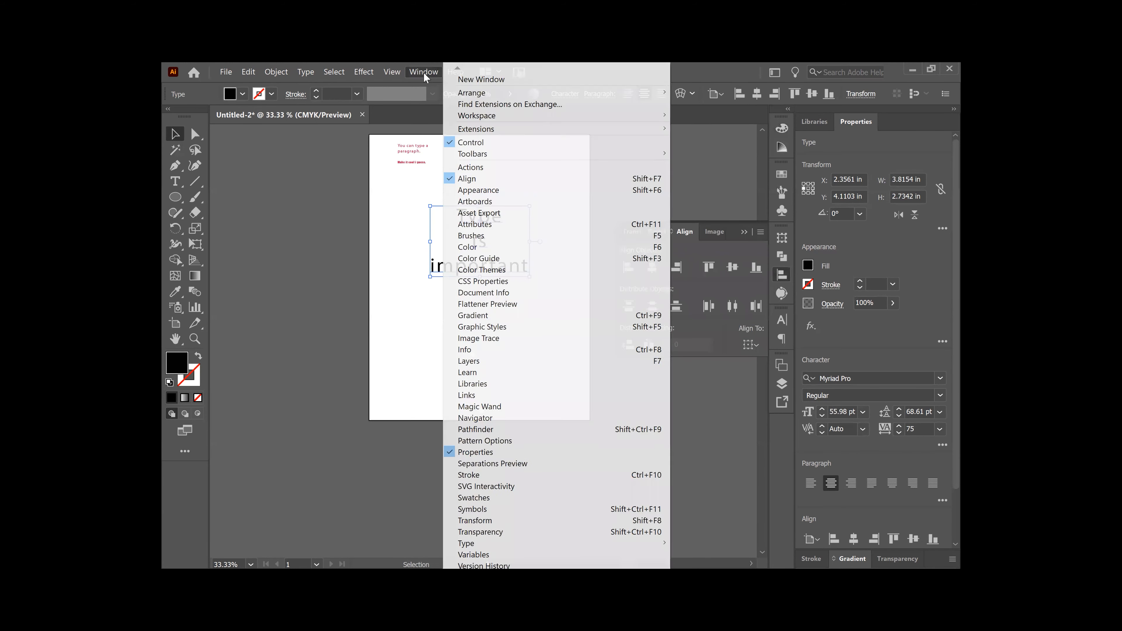
{"action": "left_click", "coordinate": [548, 179]}
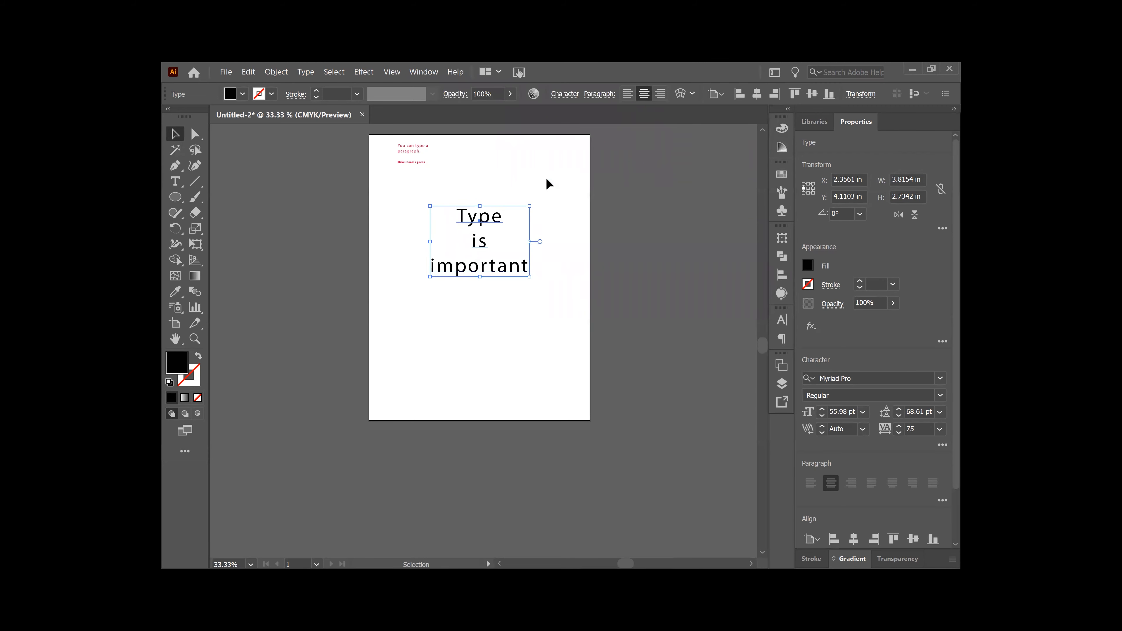
{"action": "left_click", "coordinate": [421, 71]}
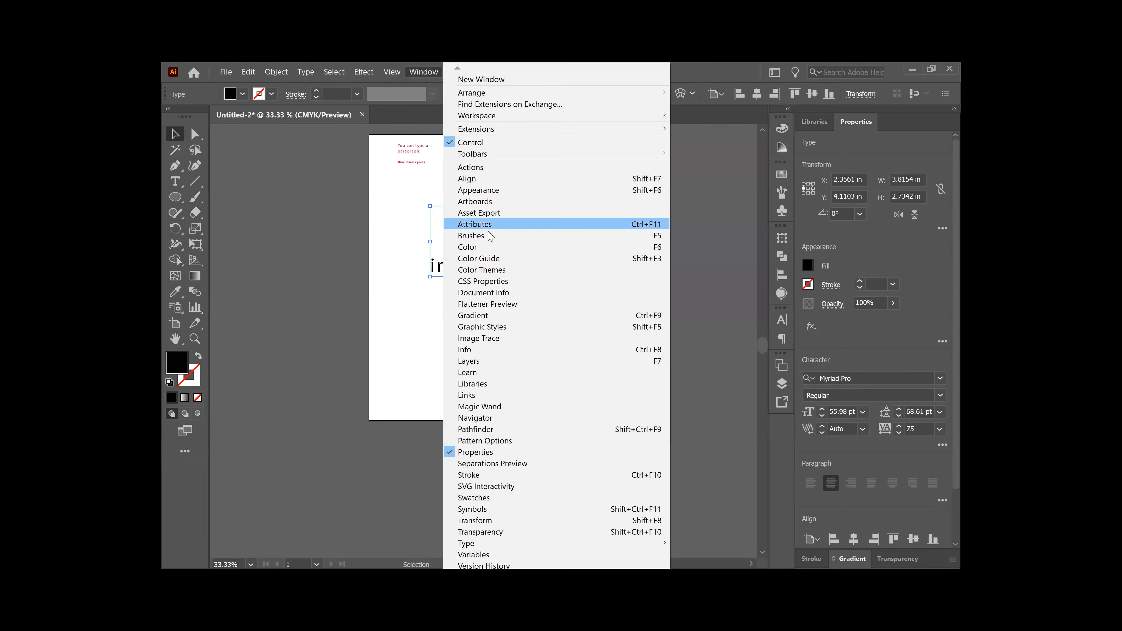
{"action": "left_click", "coordinate": [511, 183]}
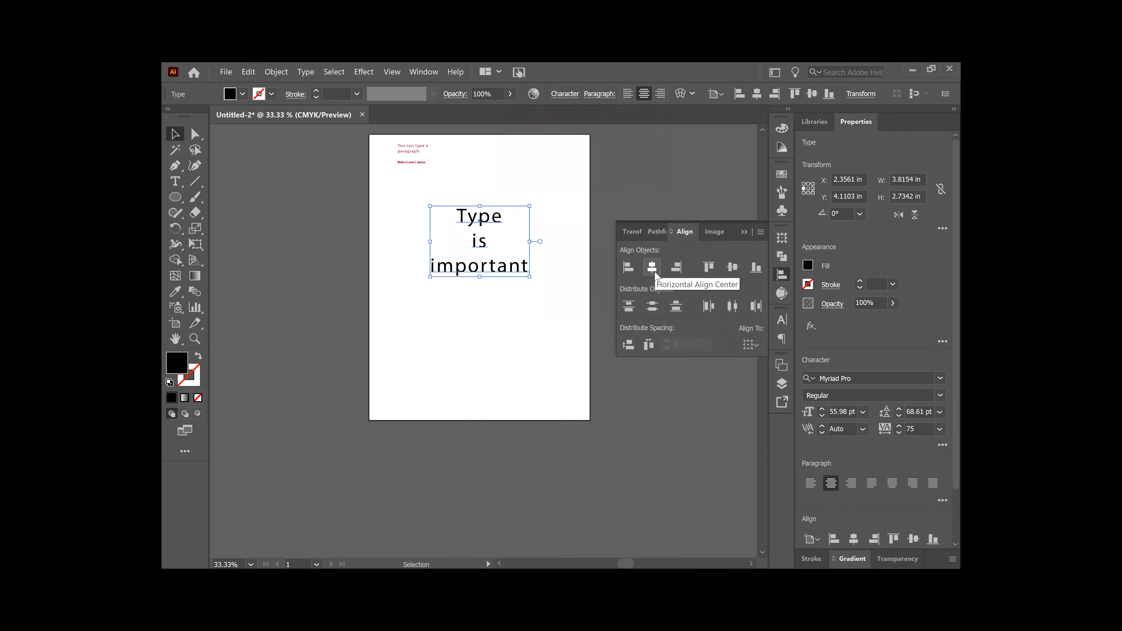
Step: Drag the red text beneath 'Type is important', select both, and align their horizontal centres
{"action": "left_click_drag", "start_coordinate": [418, 149], "coordinate": [487, 311]}
{"action": "left_click", "coordinate": [481, 243]}
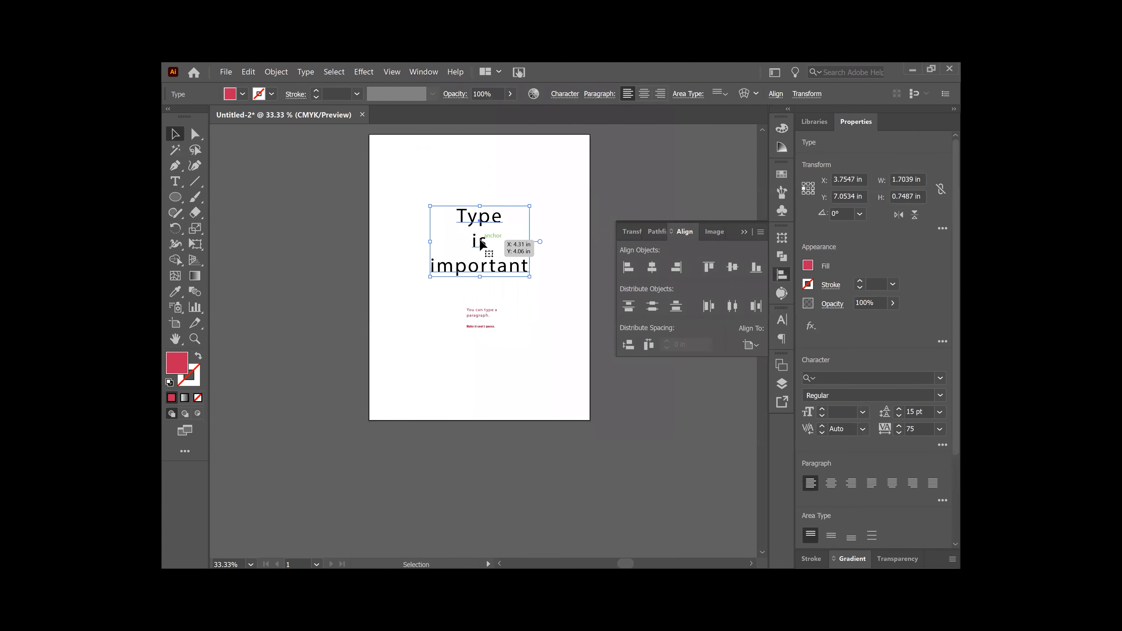
{"action": "left_click", "coordinate": [494, 315], "text": "shift"}
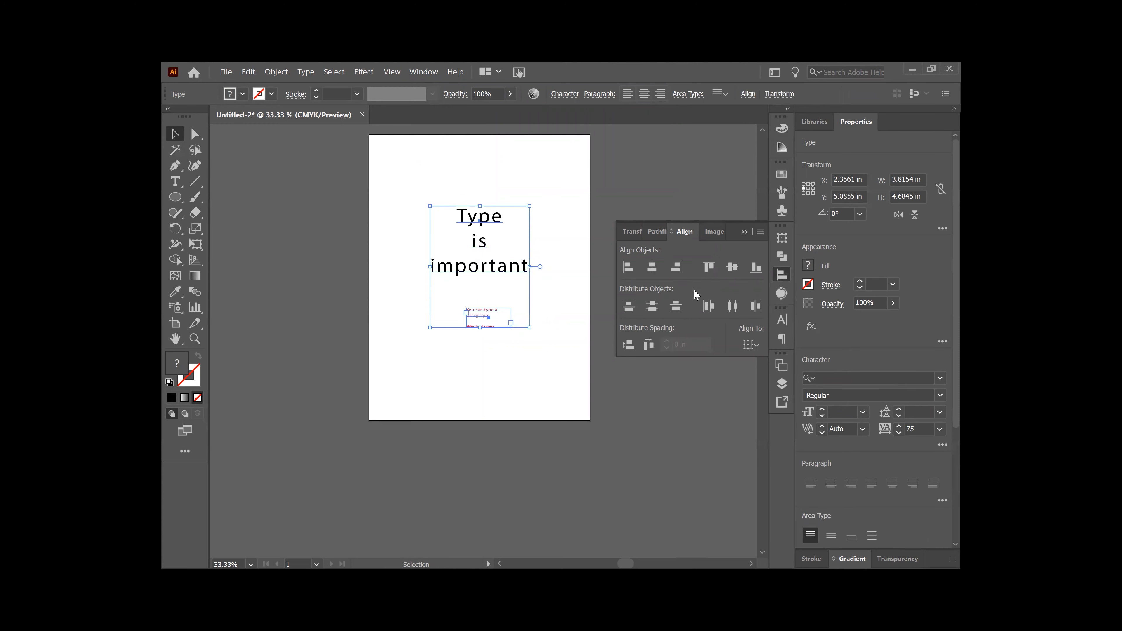
{"action": "left_click", "coordinate": [652, 268]}
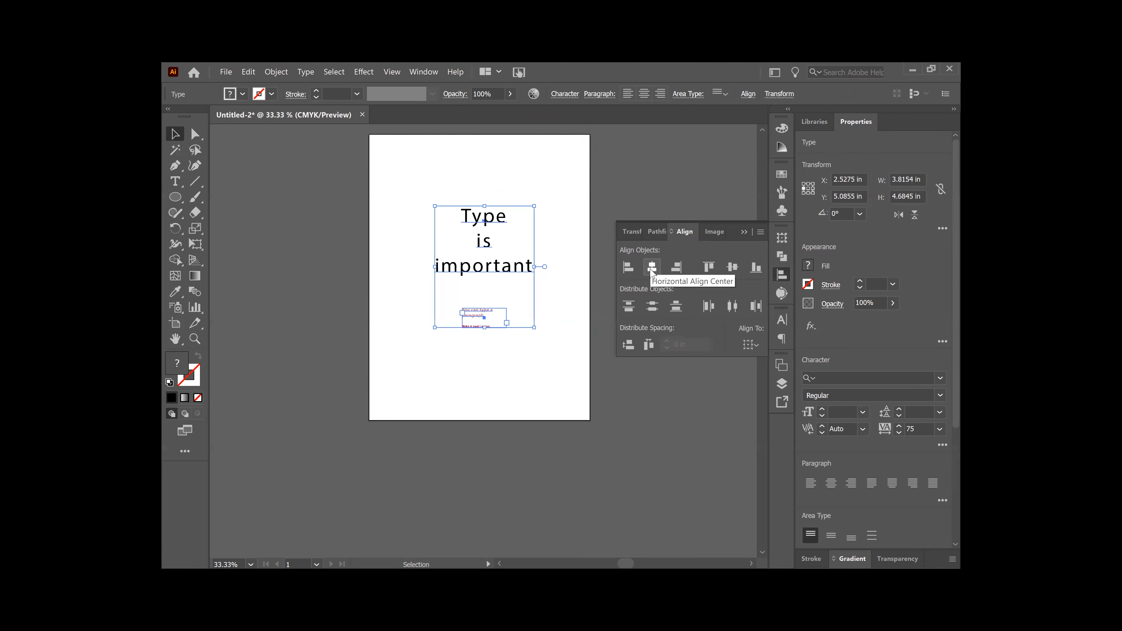
{"action": "left_click", "coordinate": [708, 193]}
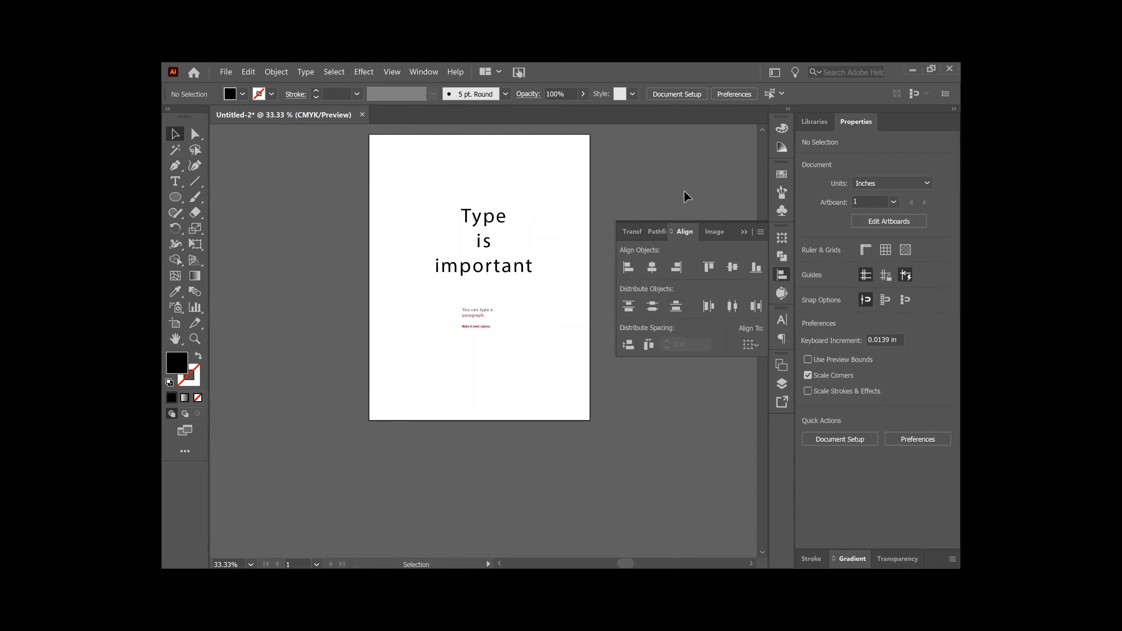
Step: Collapse the Align panel, zoom to 50%, and pan to reposition the artboard
{"action": "left_click", "coordinate": [745, 233]}
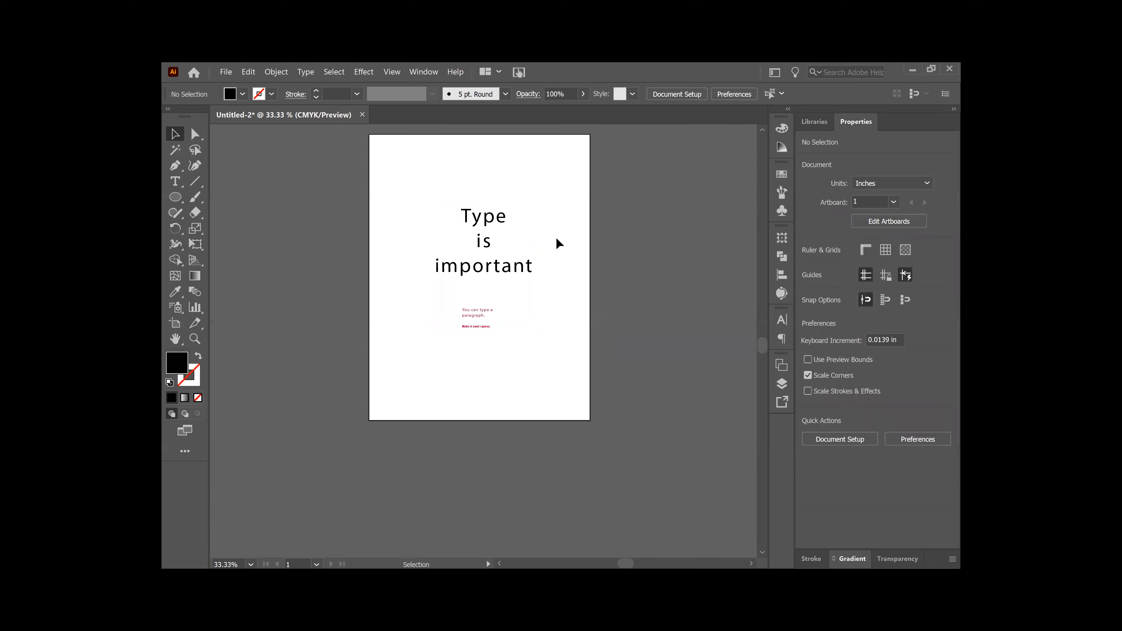
{"action": "key", "text": "ctrl+equal"}
{"action": "key", "text": "ctrl+equal"}
{"action": "key", "text": "space"}
{"action": "left_click_drag", "start_coordinate": [496, 228], "coordinate": [594, 363]}
{"action": "key", "text": "a"}
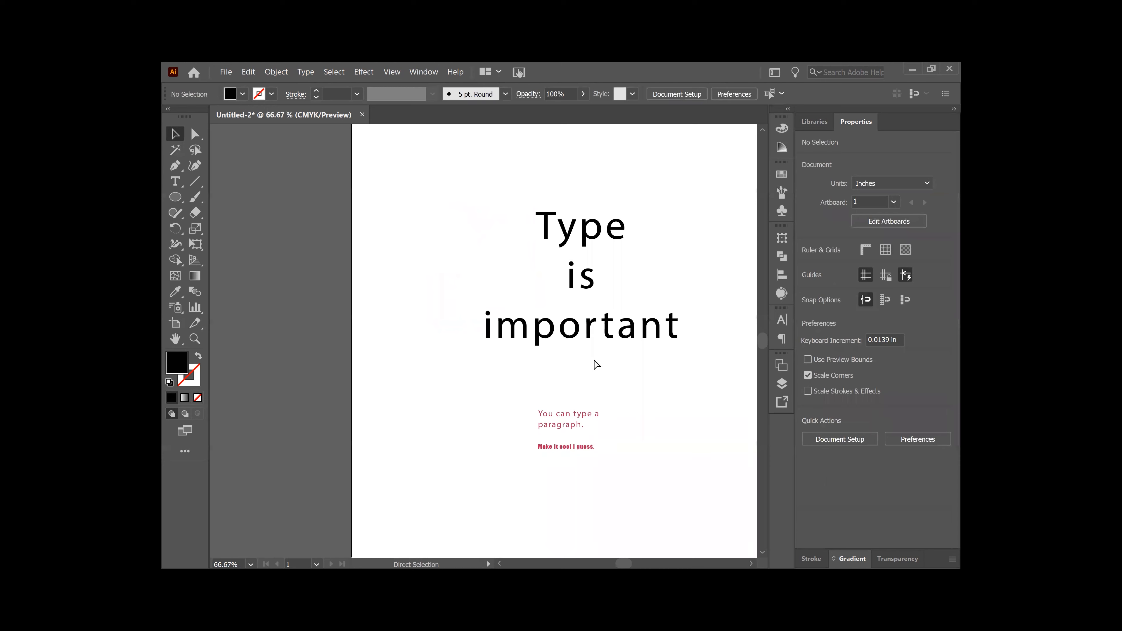
{"action": "key", "text": "ctrl+minus"}
{"action": "key", "text": "space"}
{"action": "left_click_drag", "start_coordinate": [572, 309], "coordinate": [560, 360]}
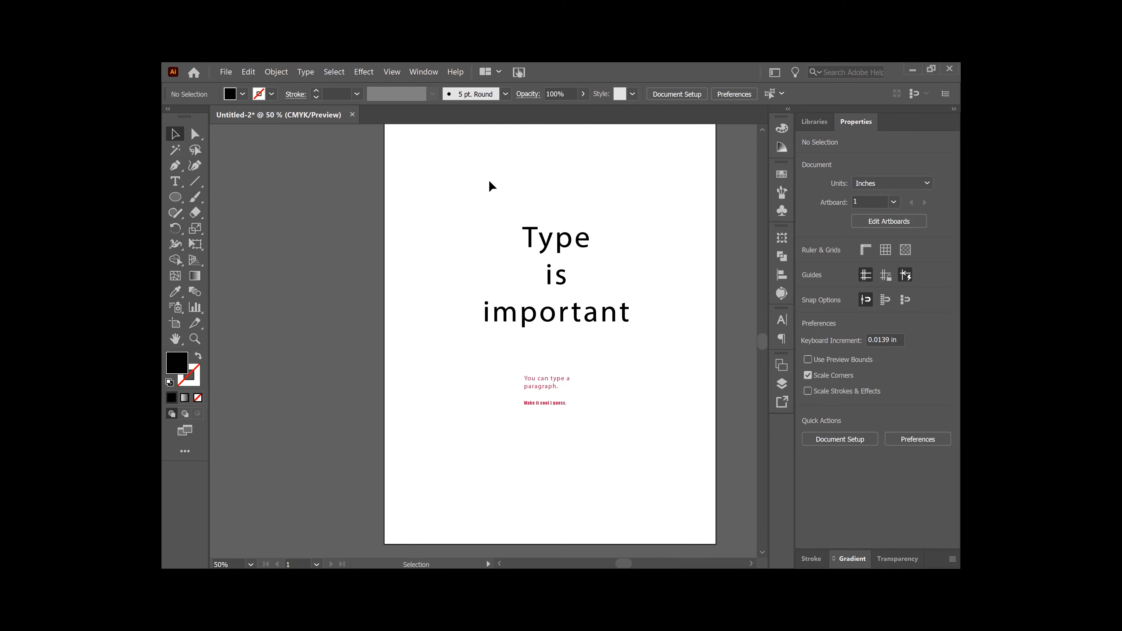
{"action": "left_click", "coordinate": [175, 181]}
Step: Type 'Create Outline' near the artboard top and nudge the heading slightly right
{"action": "left_click", "coordinate": [510, 176]}
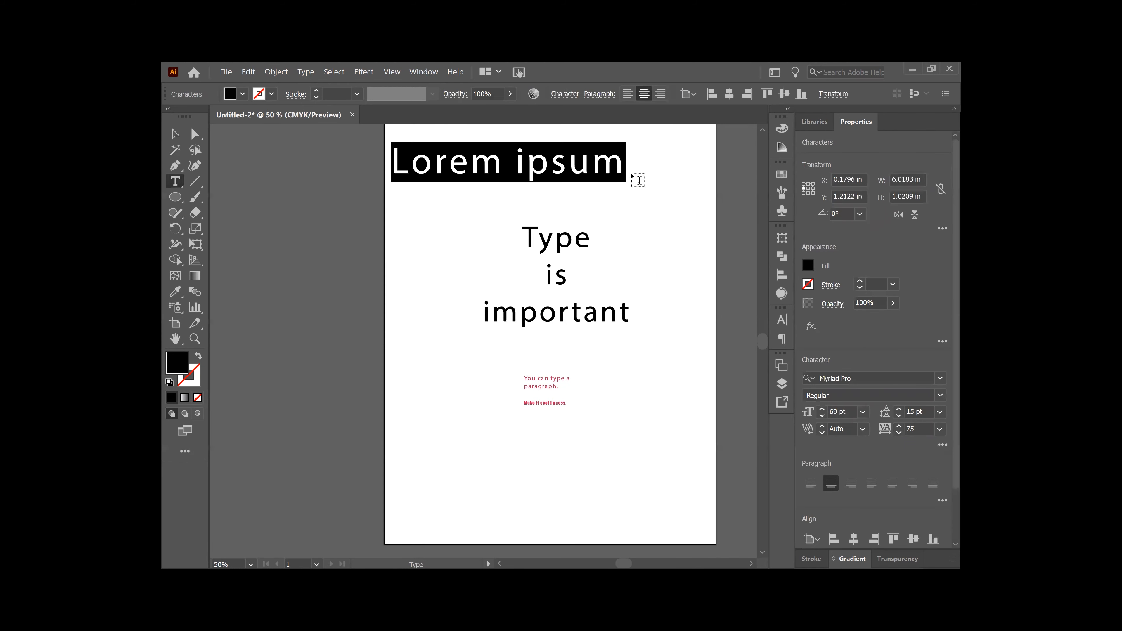
{"action": "type", "text": "C"}
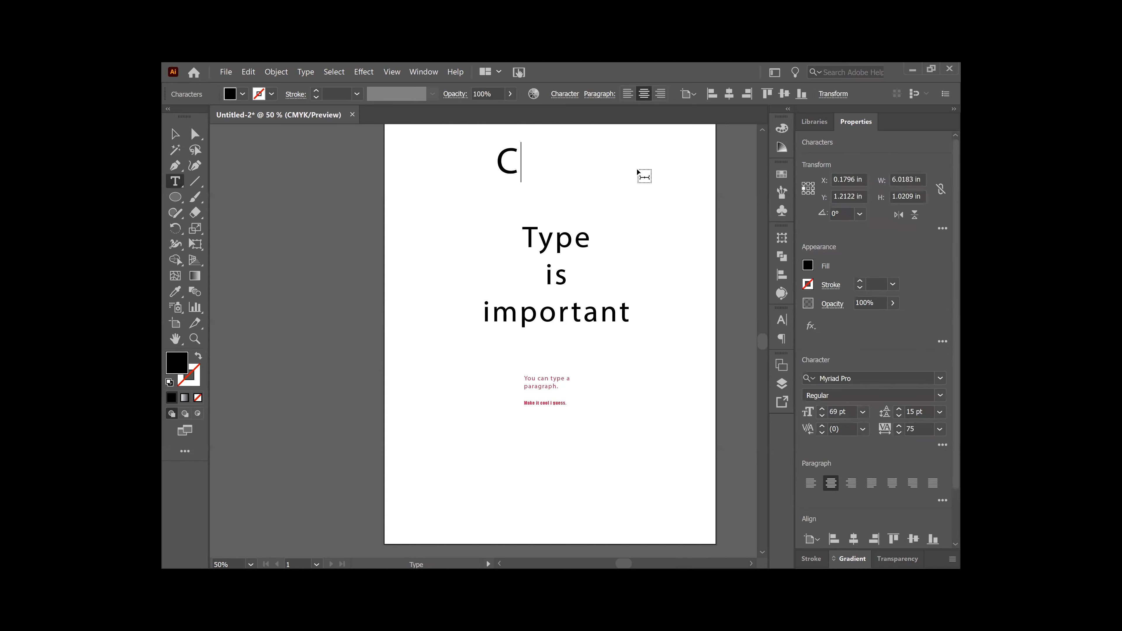
{"action": "type", "text": "reate "}
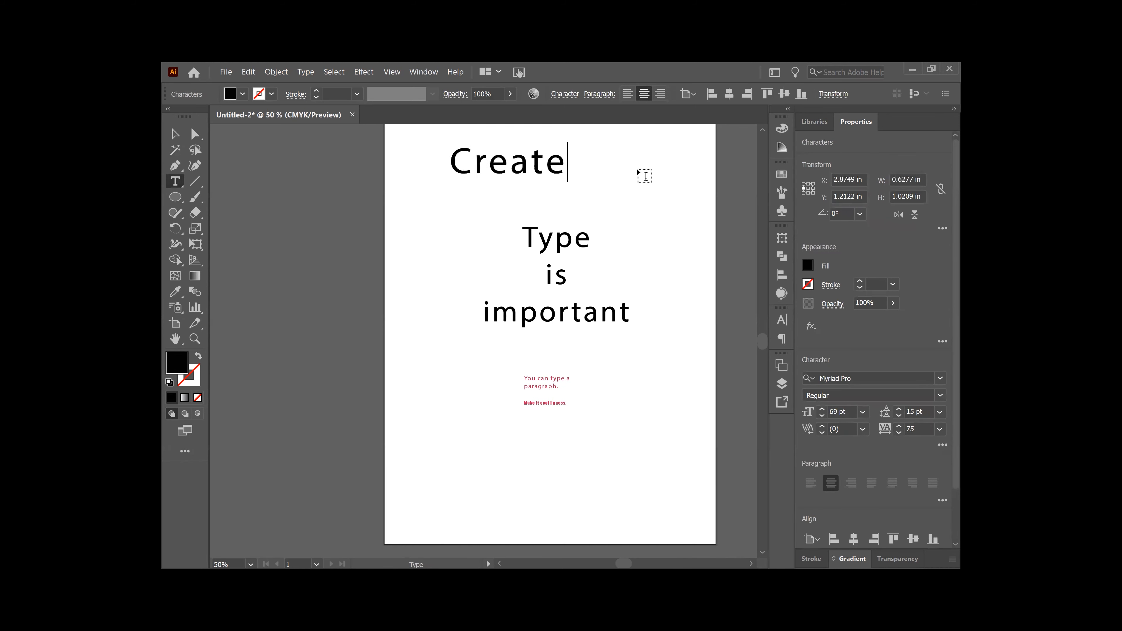
{"action": "type", "text": "O"}
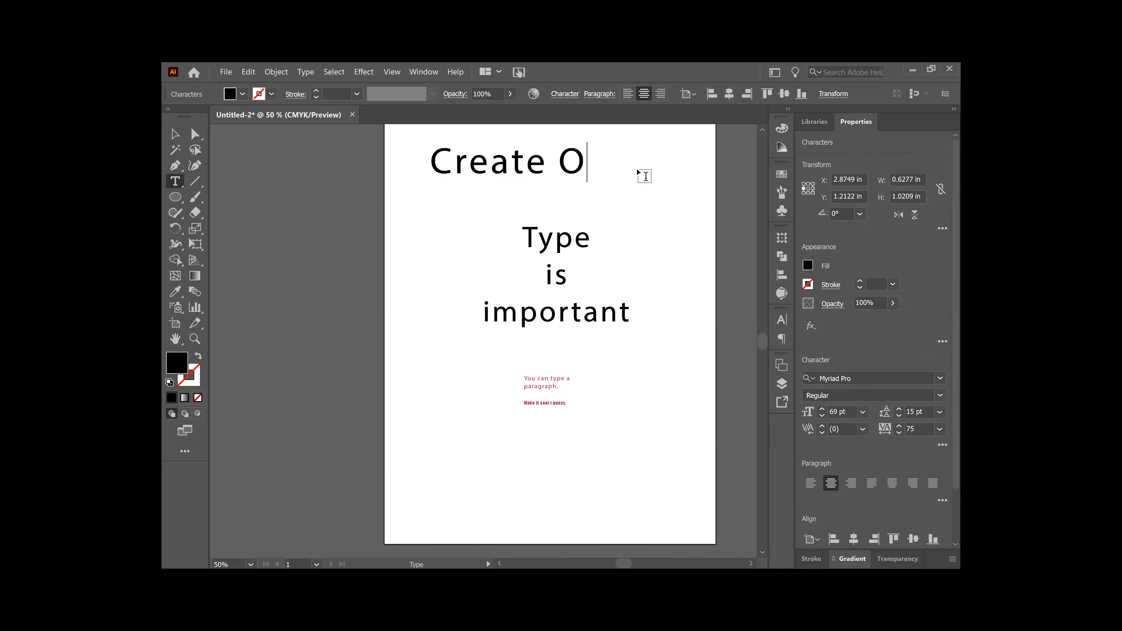
{"action": "type", "text": "utline"}
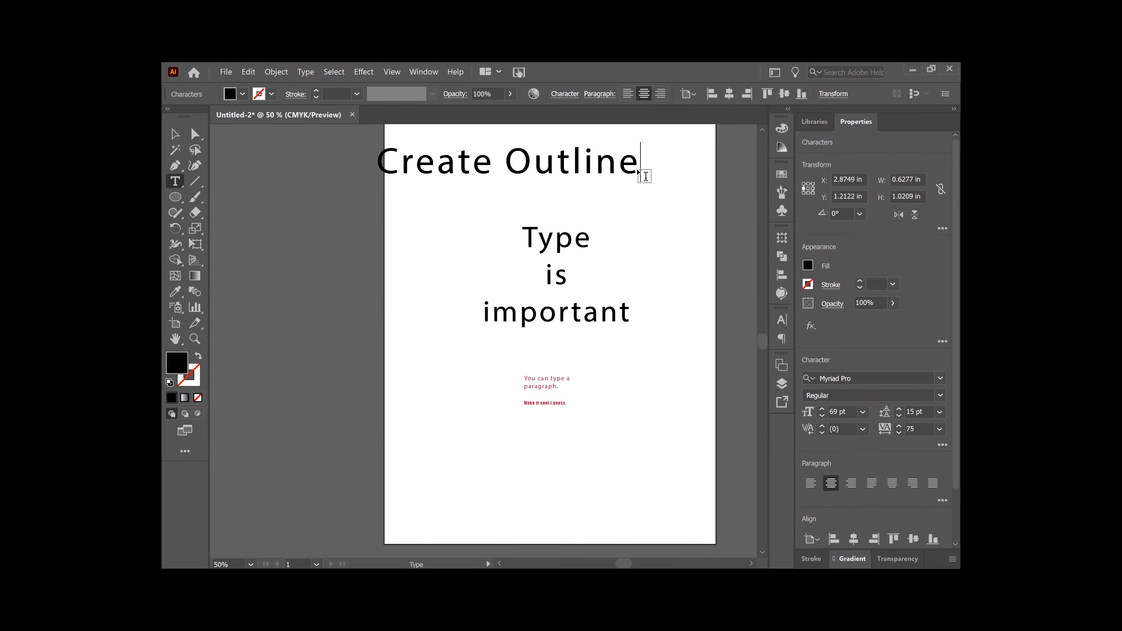
{"action": "left_click", "coordinate": [175, 135]}
{"action": "left_click_drag", "start_coordinate": [464, 170], "coordinate": [512, 197]}
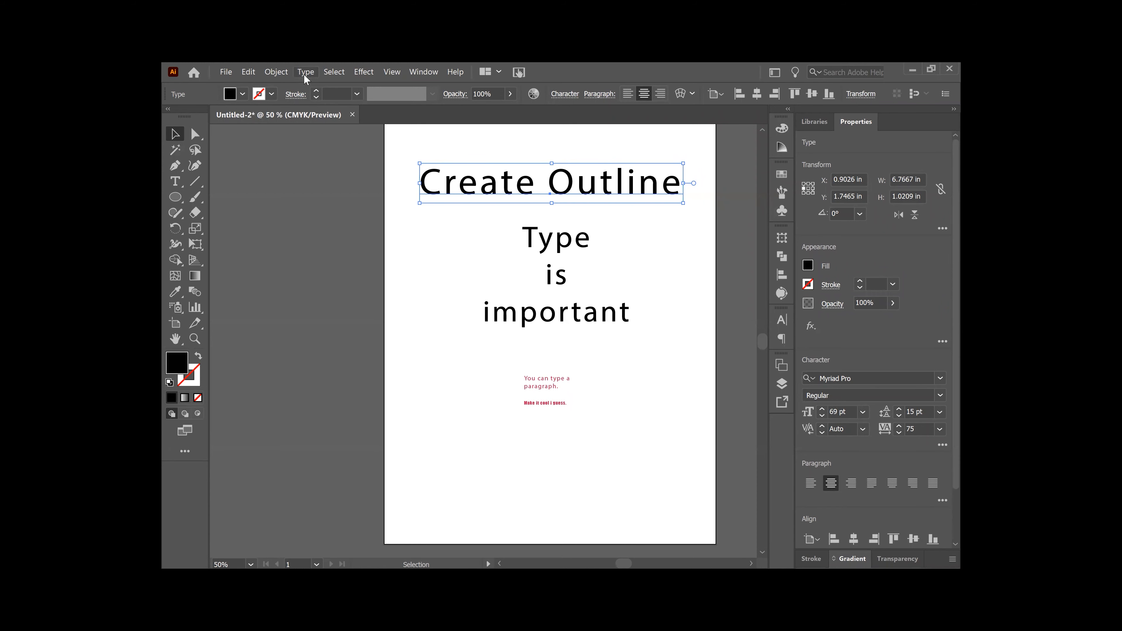
Step: Select the 'Create Outline' heading, apply Type > Create Outlines, and zoom in to inspect
{"action": "left_click", "coordinate": [279, 72]}
{"action": "mouse_move", "coordinate": [388, 349]}
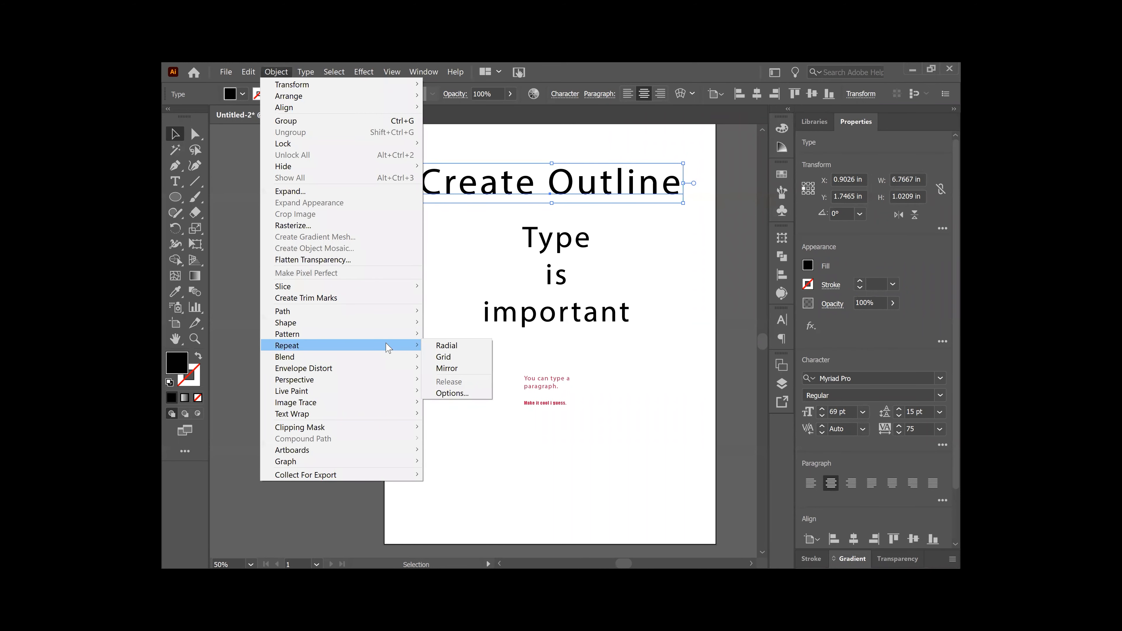
{"action": "left_click", "coordinate": [647, 129]}
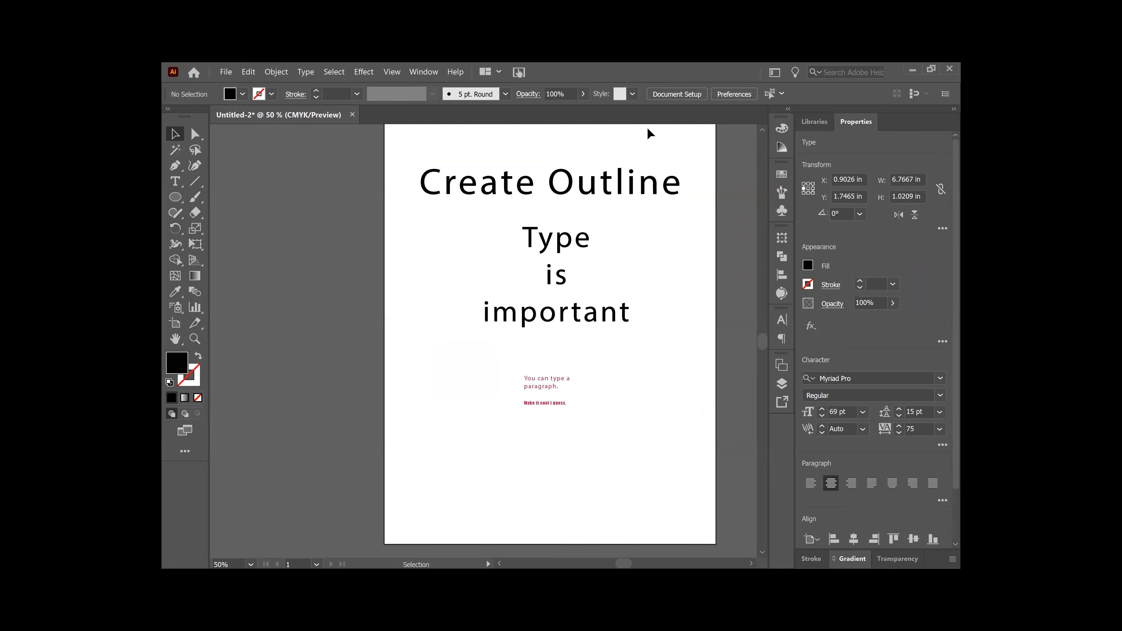
{"action": "left_click", "coordinate": [307, 72]}
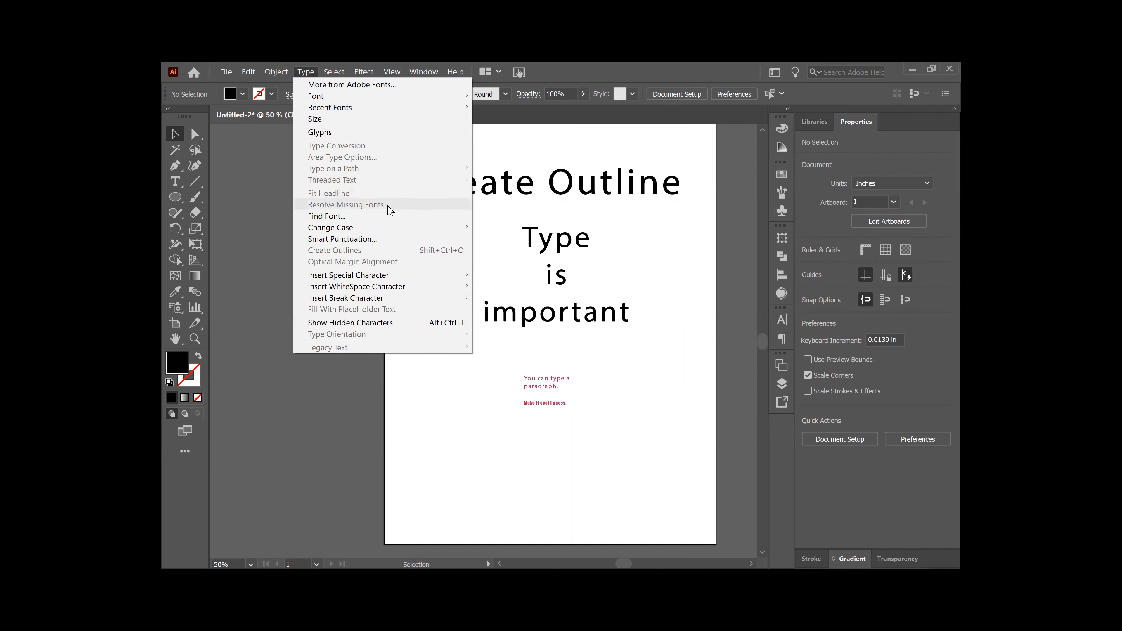
{"action": "left_click", "coordinate": [501, 198]}
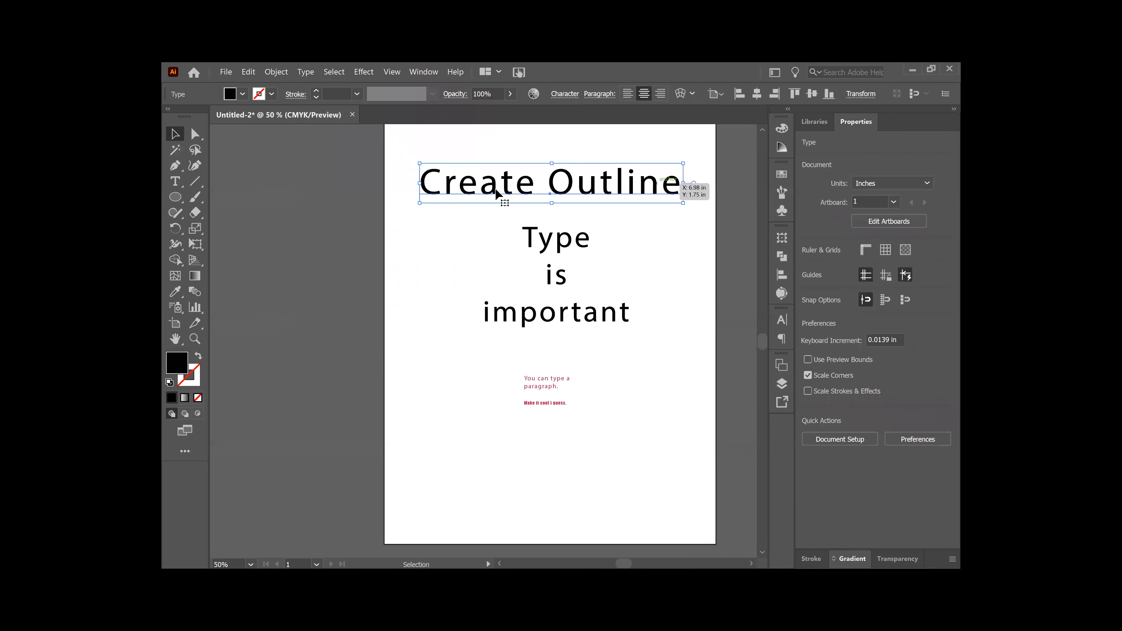
{"action": "left_click", "coordinate": [305, 72]}
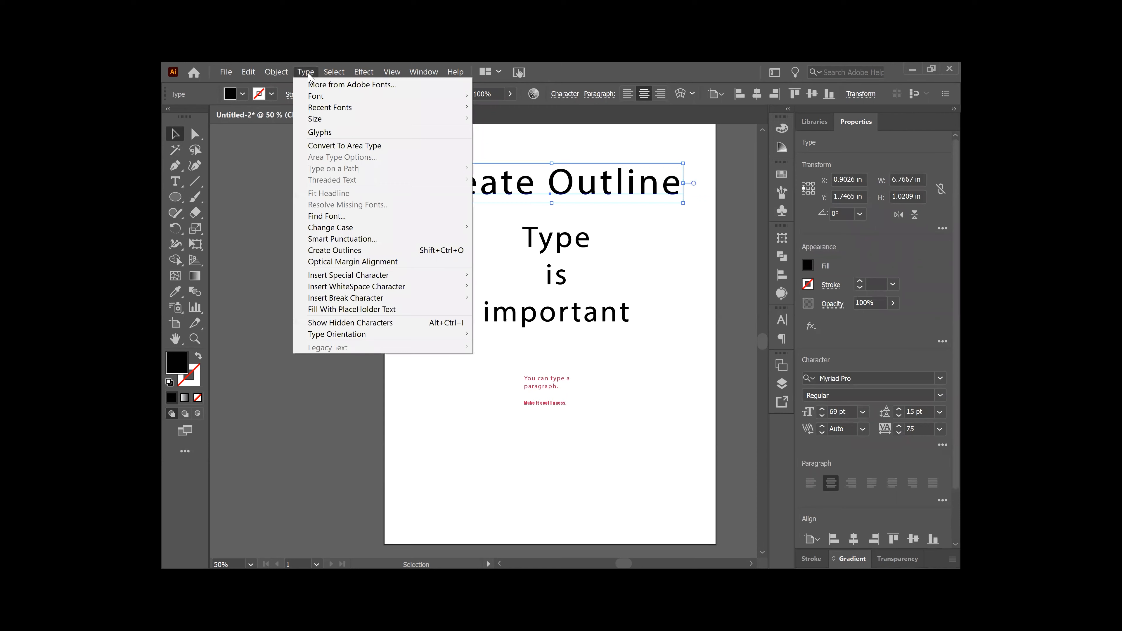
{"action": "left_click", "coordinate": [391, 251]}
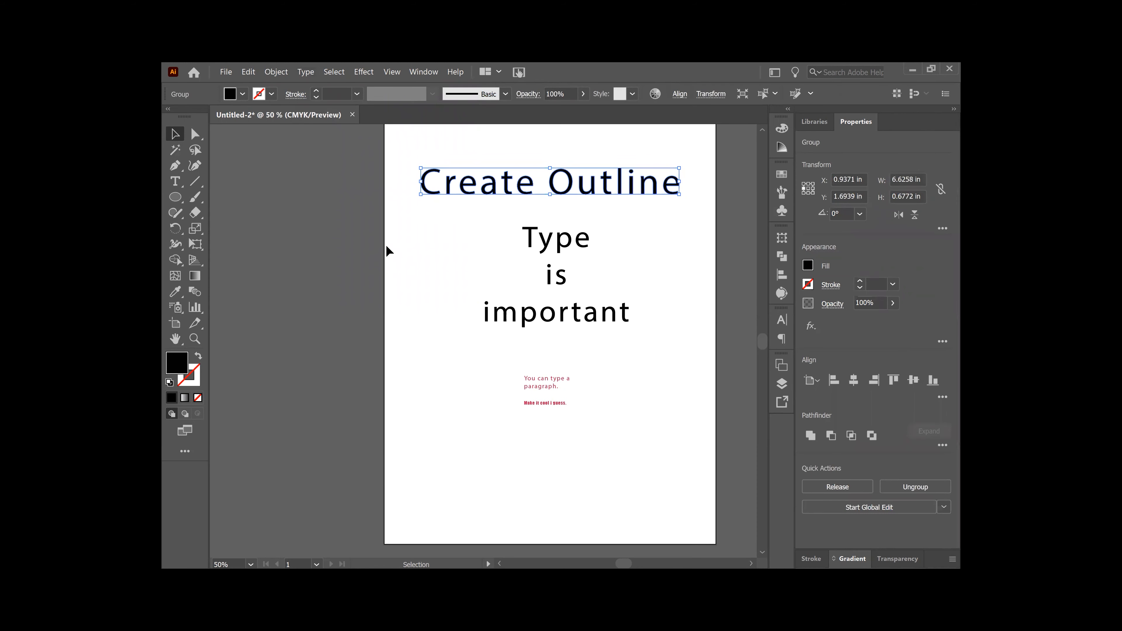
{"action": "key", "text": "ctrl+equal"}
{"action": "key", "text": "ctrl+equal"}
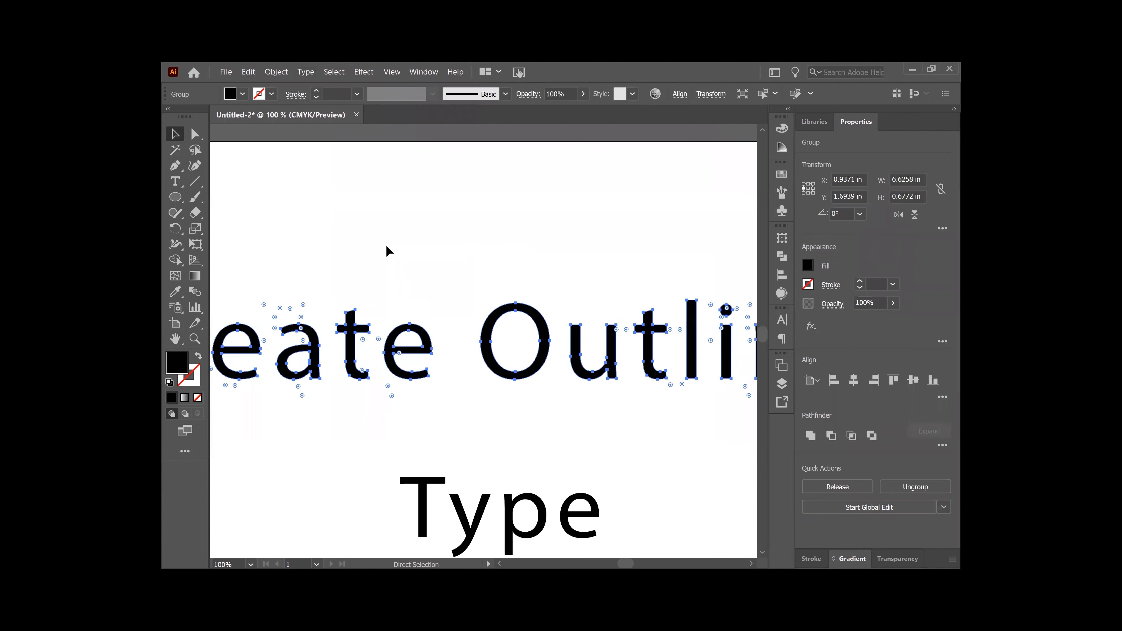
{"action": "key", "text": "ctrl+equal"}
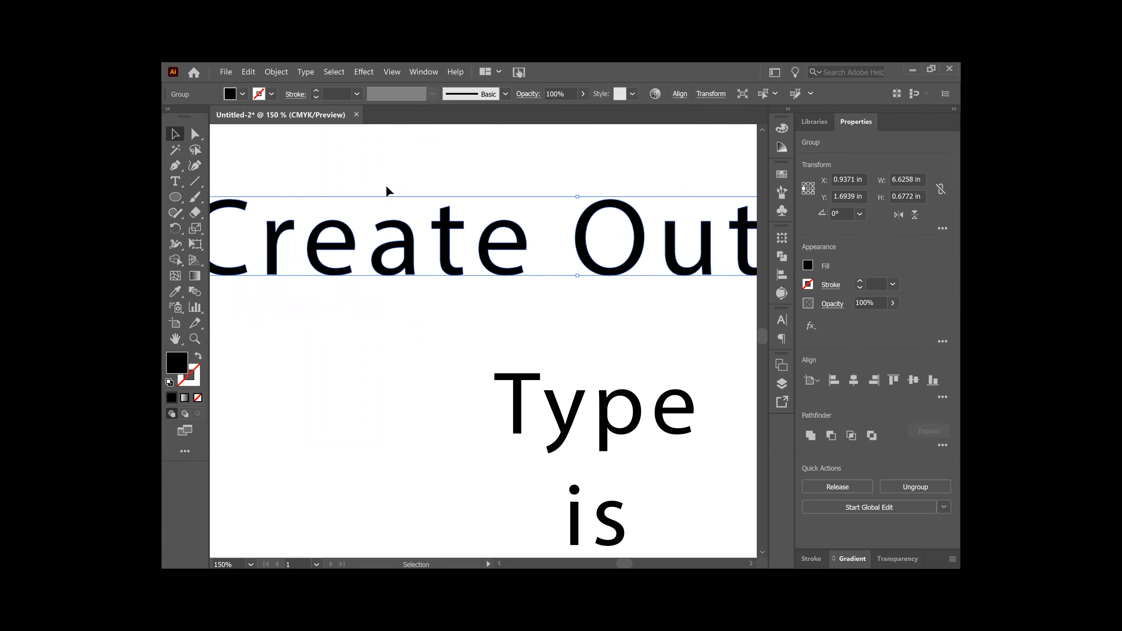
{"action": "key", "text": "ctrl+minus"}
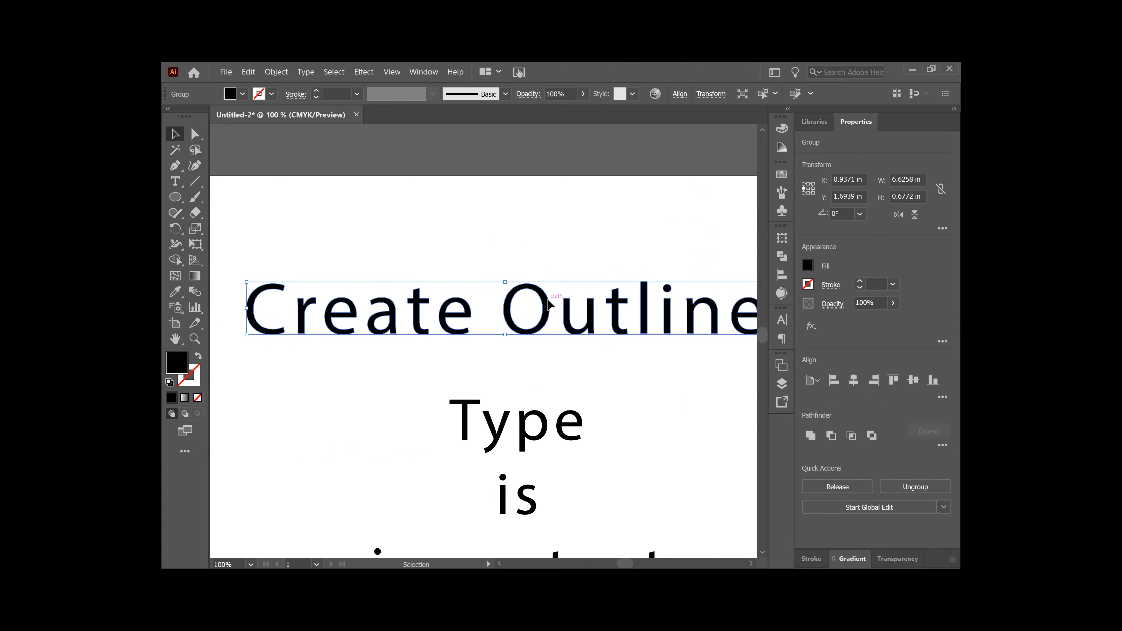
Step: Apply Object > Path > Offset Path to the outlined letters with a 0.001 in offset
{"action": "left_click", "coordinate": [277, 73]}
{"action": "mouse_move", "coordinate": [308, 315]}
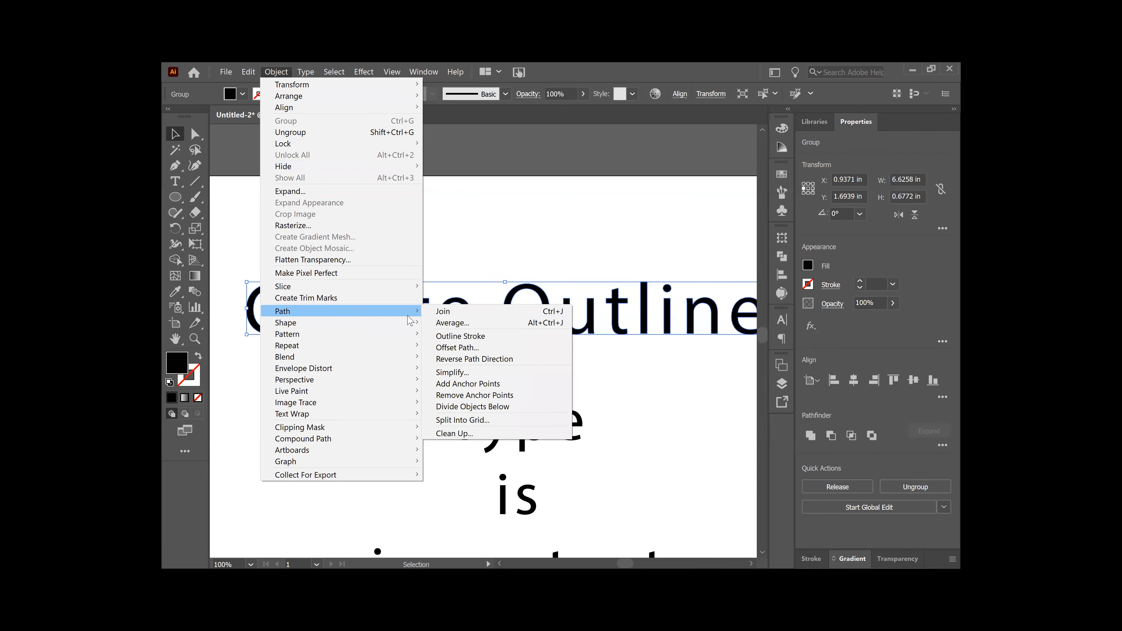
{"action": "left_click", "coordinate": [482, 350]}
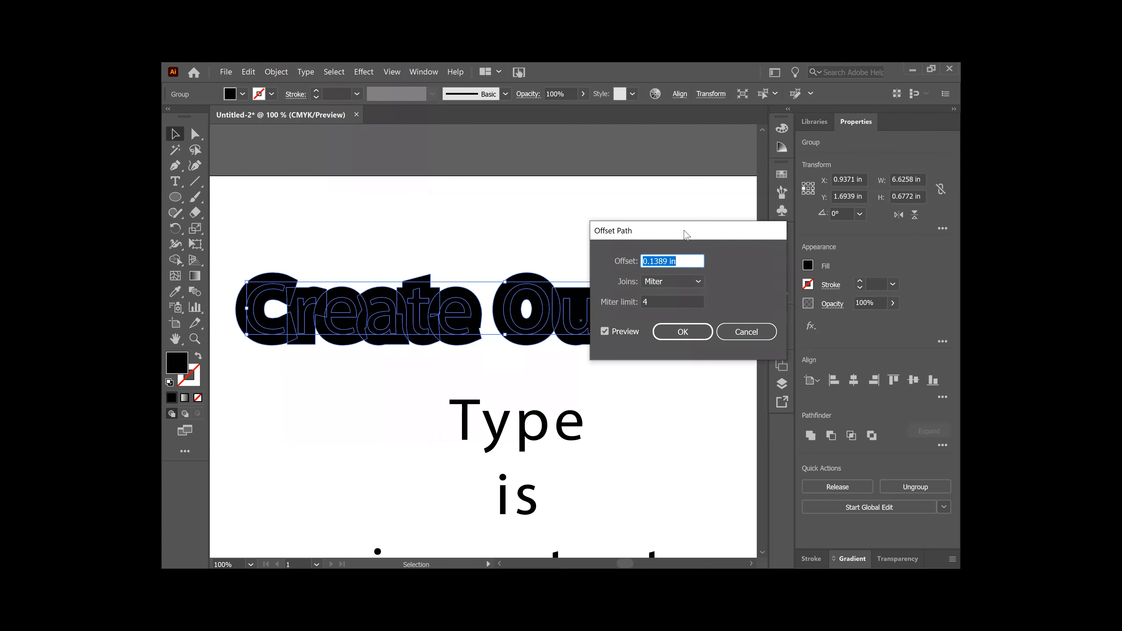
{"action": "left_click_drag", "start_coordinate": [685, 234], "coordinate": [556, 134]}
{"action": "left_click", "coordinate": [539, 162]}
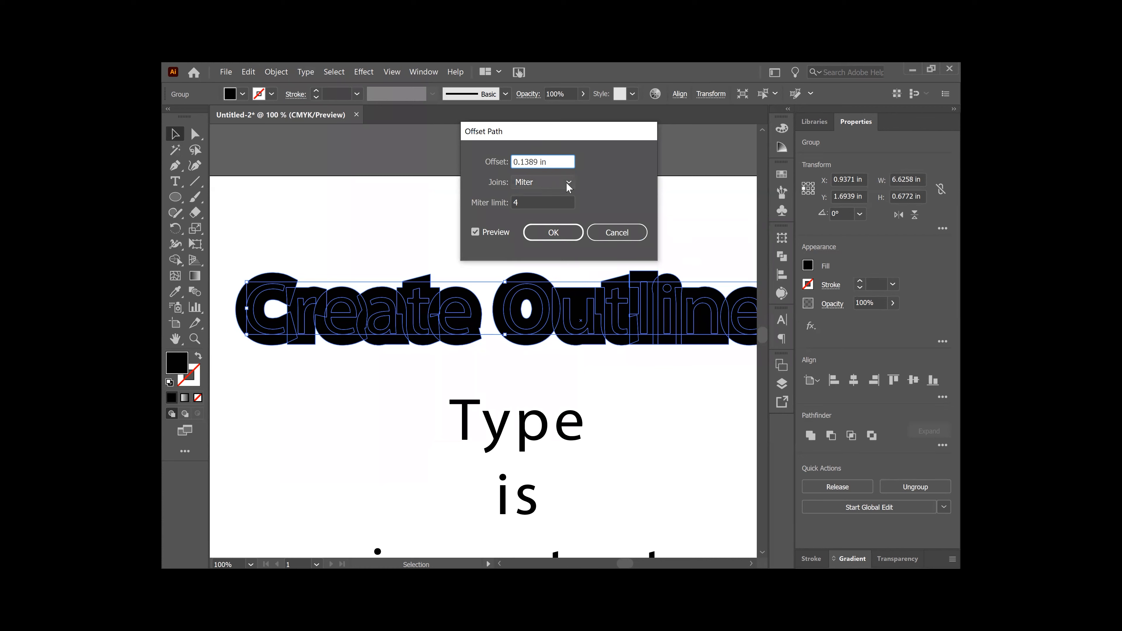
{"action": "key", "text": "BackSpace"}
{"action": "key", "text": "BackSpace"}
{"action": "type", "text": "001"}
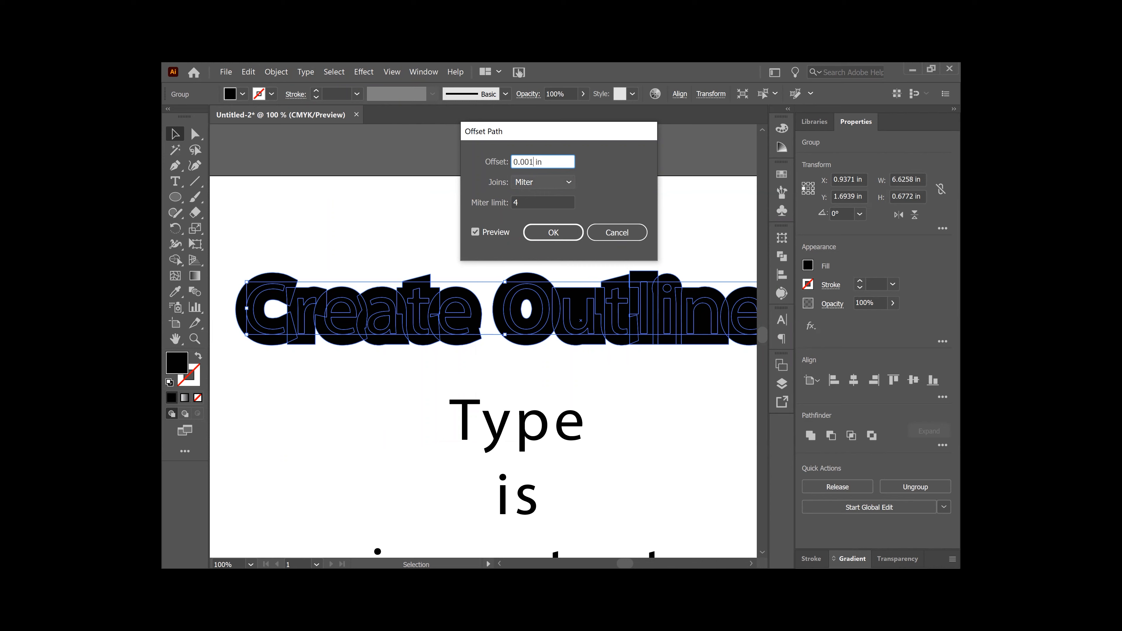
{"action": "left_click", "coordinate": [554, 234]}
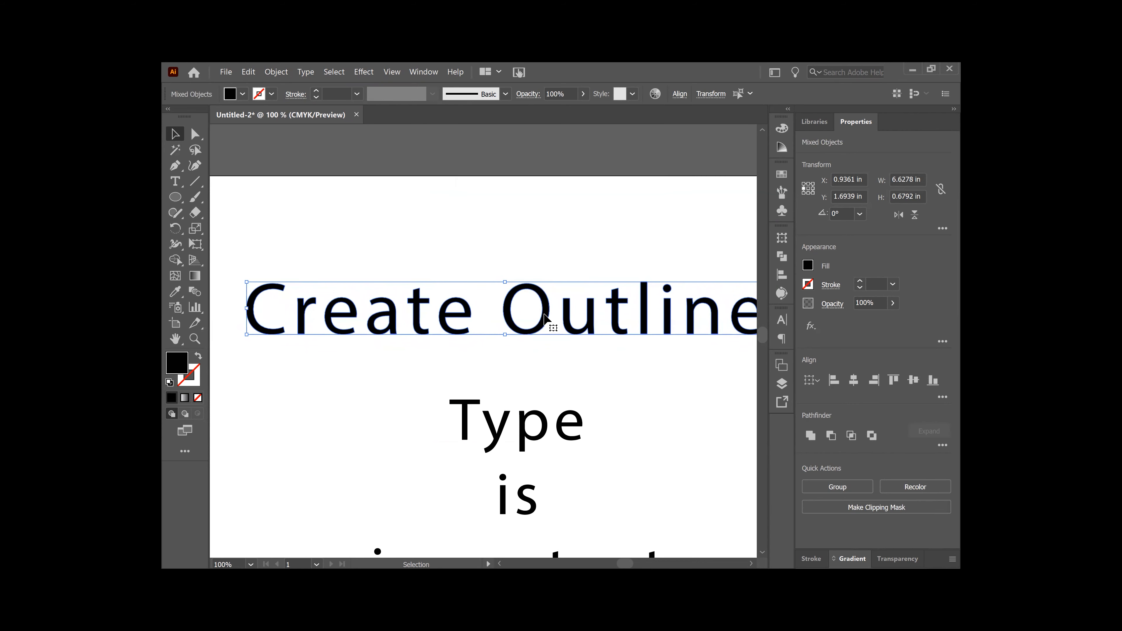
Step: Select the Create Outline group and set its fill to pink F27599 in the Color Picker
{"action": "left_click", "coordinate": [563, 228]}
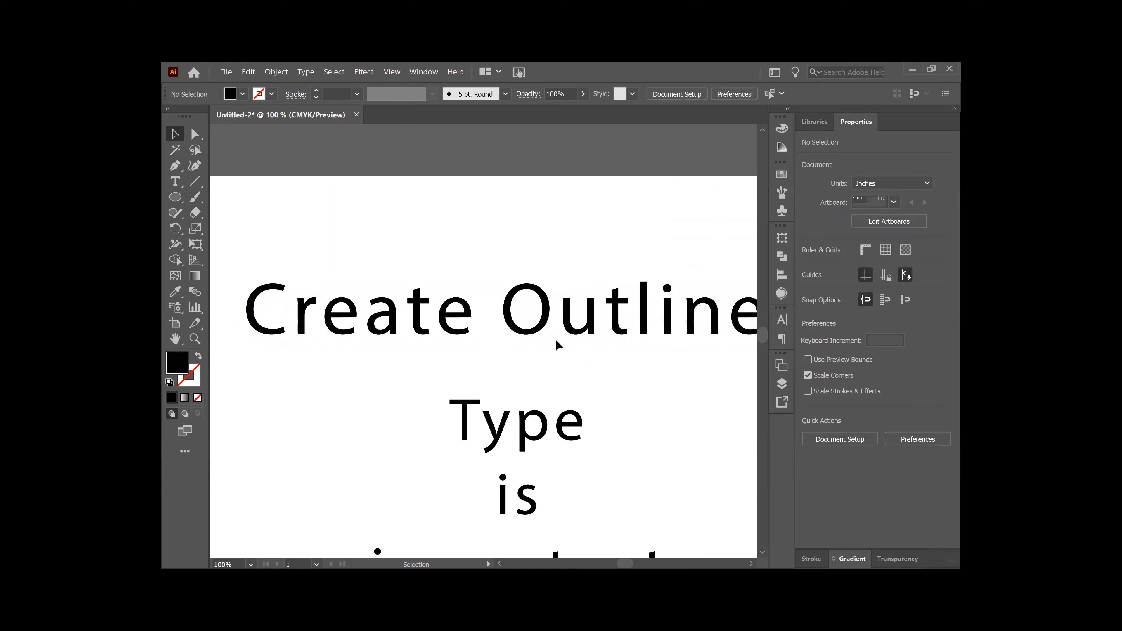
{"action": "left_click", "coordinate": [547, 325]}
{"action": "double_click", "coordinate": [185, 366]}
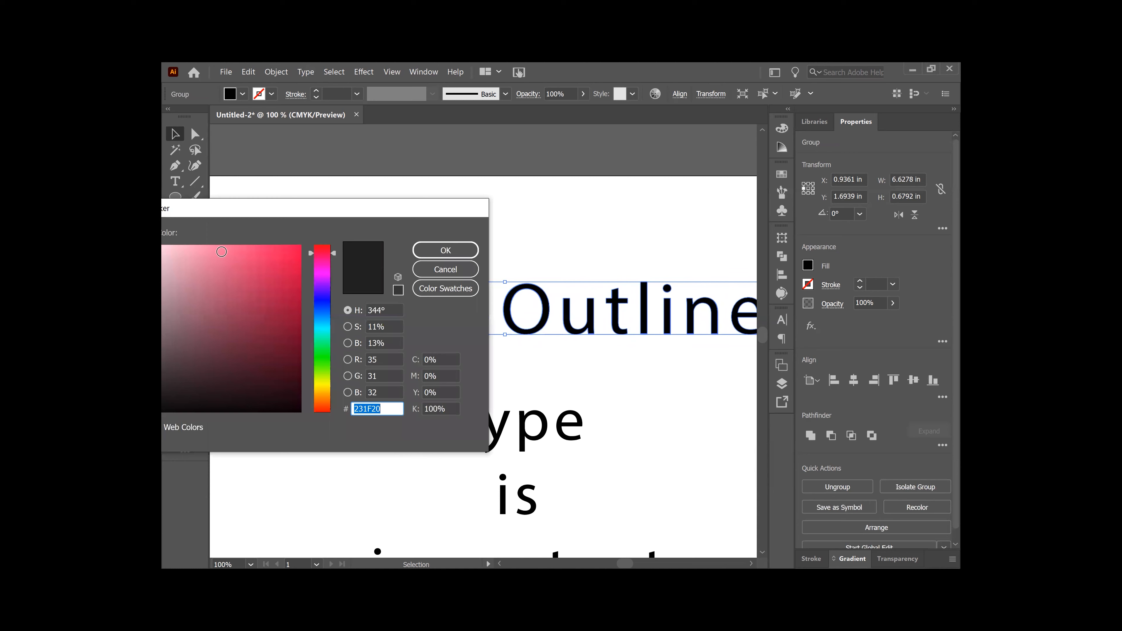
{"action": "left_click", "coordinate": [220, 253]}
{"action": "left_click", "coordinate": [463, 258]}
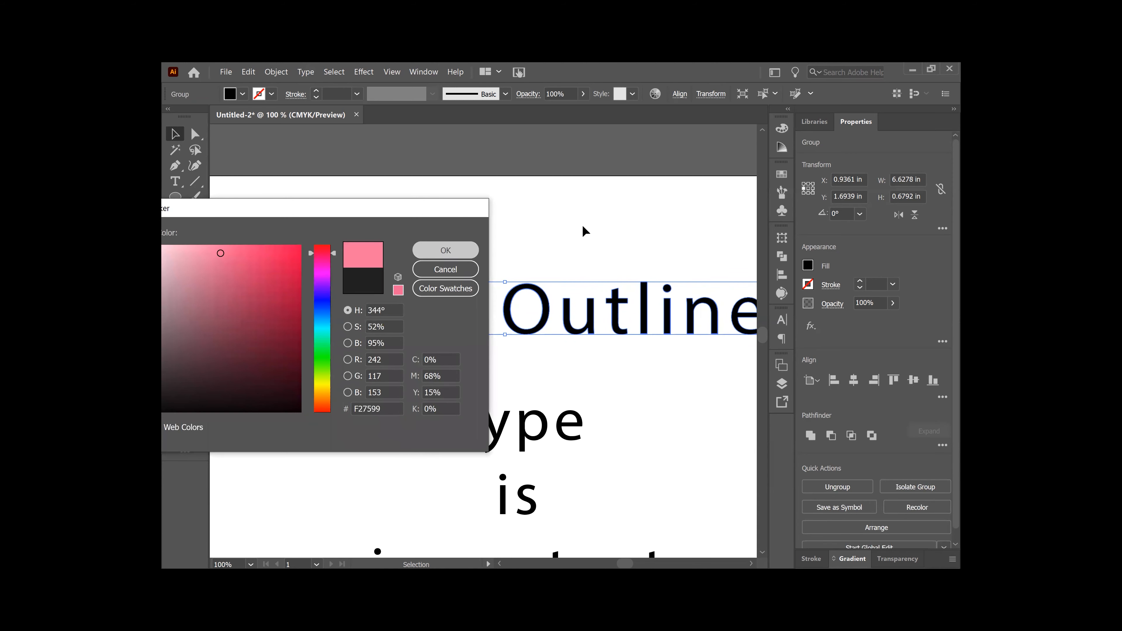
{"action": "left_click", "coordinate": [557, 333]}
{"action": "left_click", "coordinate": [542, 327]}
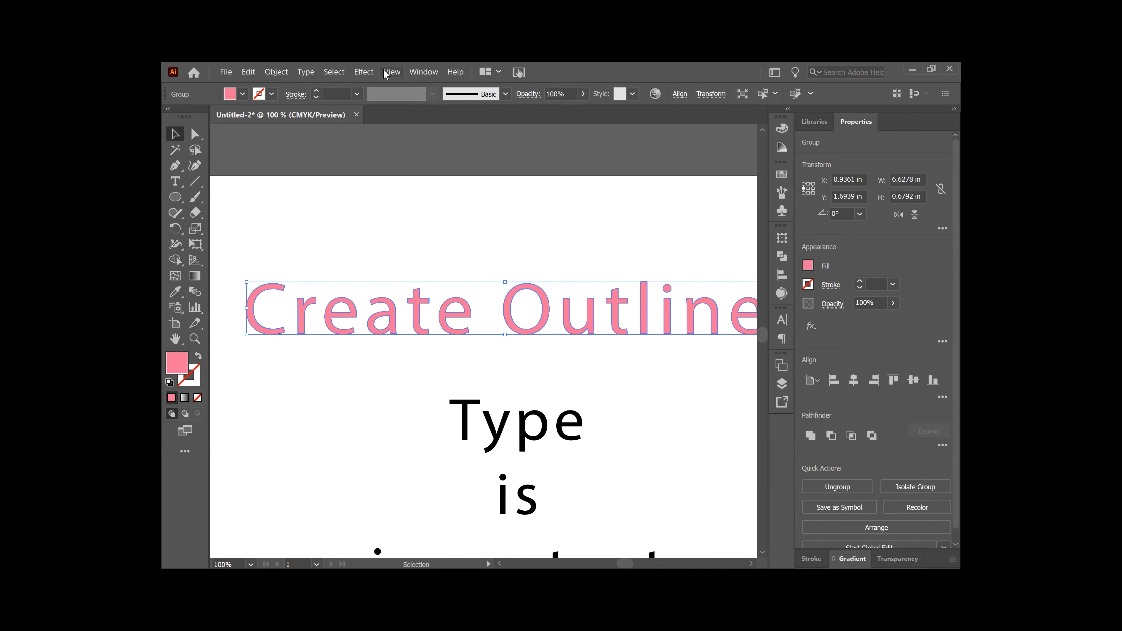
{"action": "left_click", "coordinate": [395, 73]}
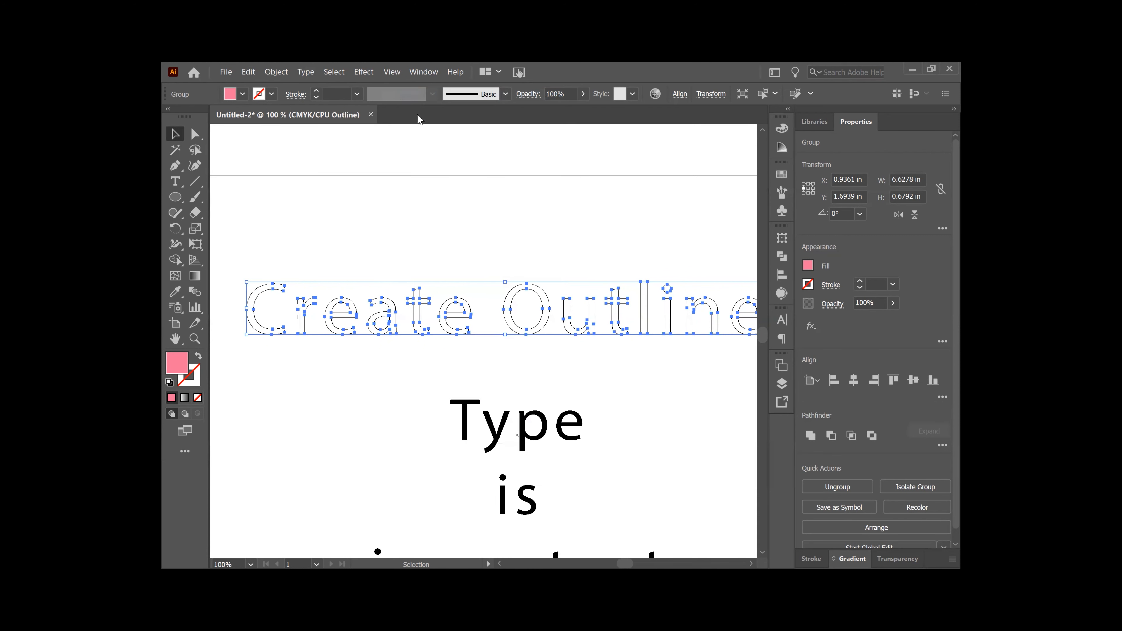
{"action": "key", "text": "space"}
{"action": "left_click_drag", "start_coordinate": [583, 381], "coordinate": [534, 332]}
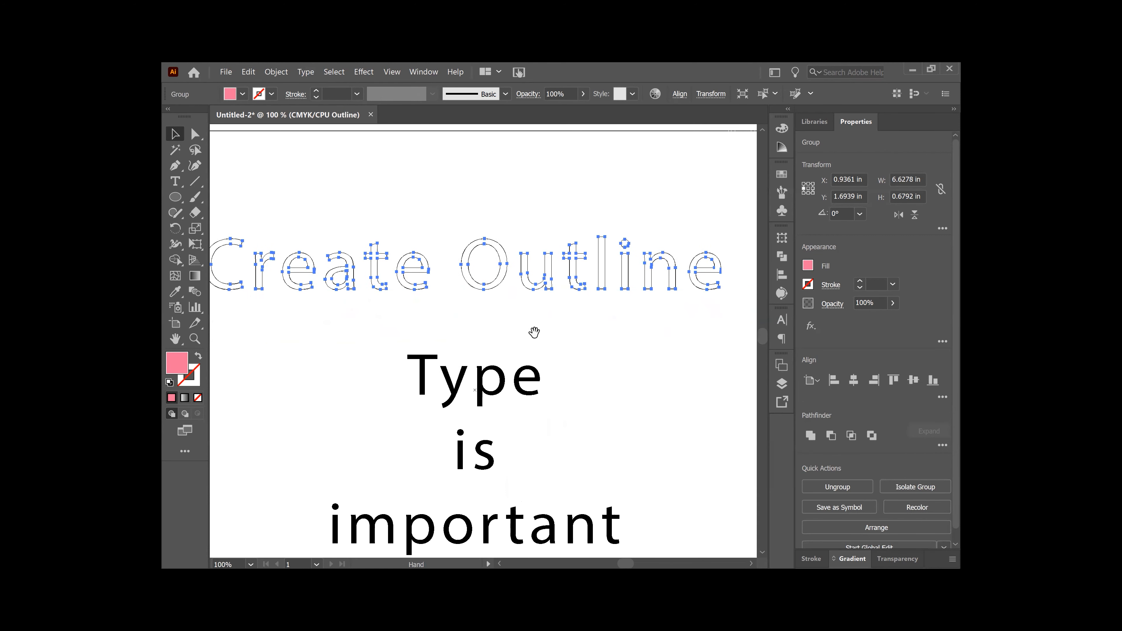
{"action": "key", "text": "ctrl+minus"}
{"action": "left_click_drag", "start_coordinate": [590, 418], "coordinate": [583, 390]}
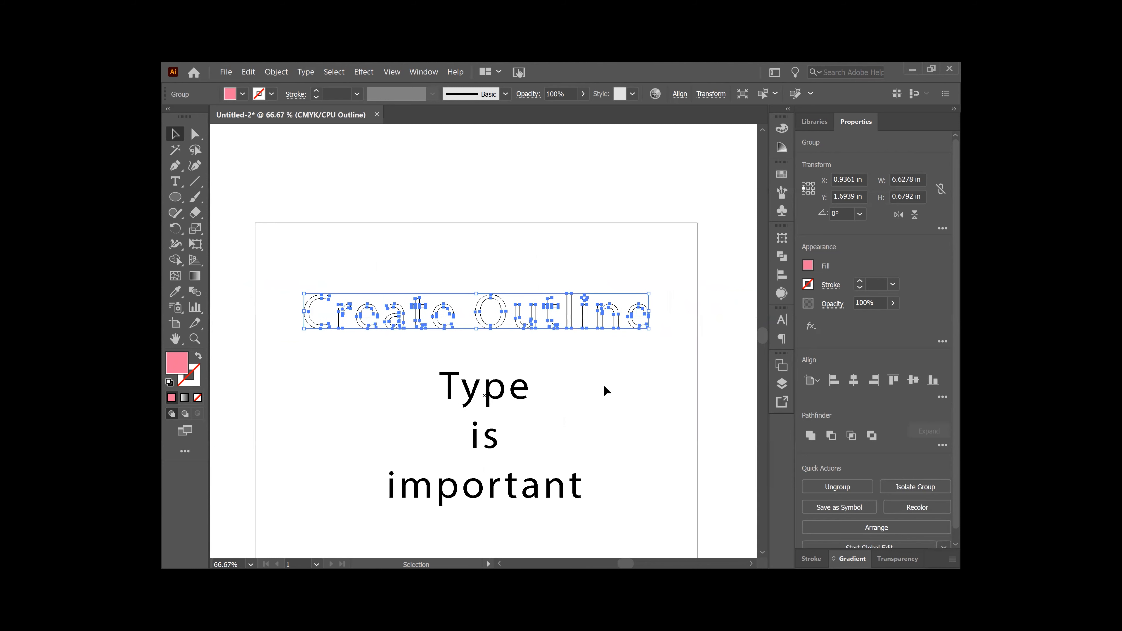
{"action": "key", "text": "ctrl"}
{"action": "key", "text": "ctrl+equal"}
{"action": "key", "text": "ctrl+equal"}
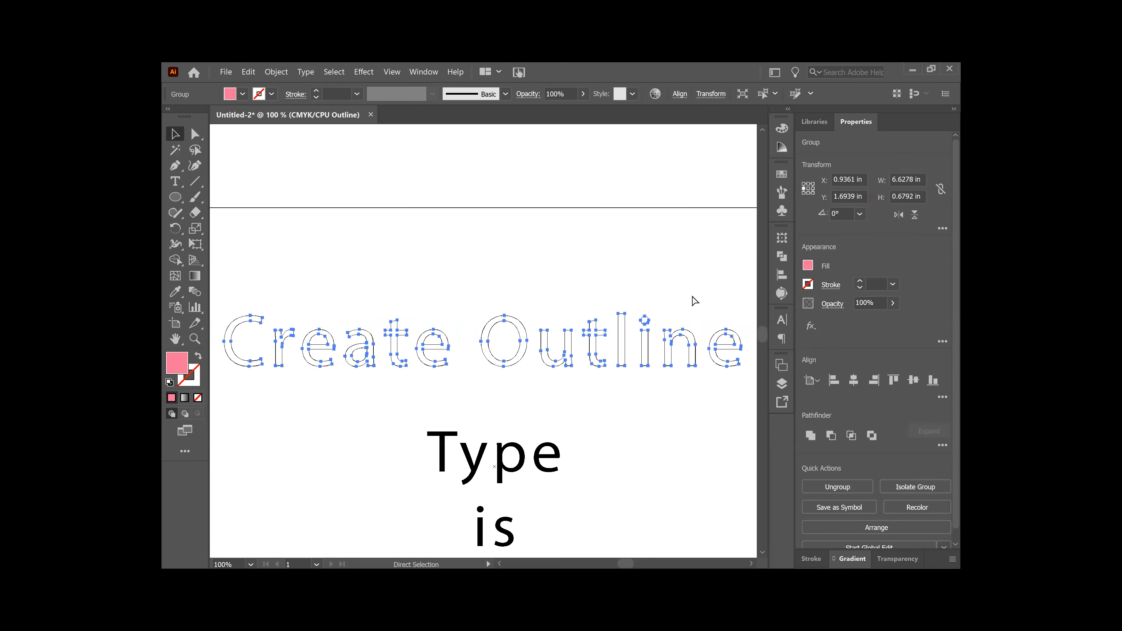
{"action": "left_click_drag", "start_coordinate": [630, 260], "coordinate": [606, 200]}
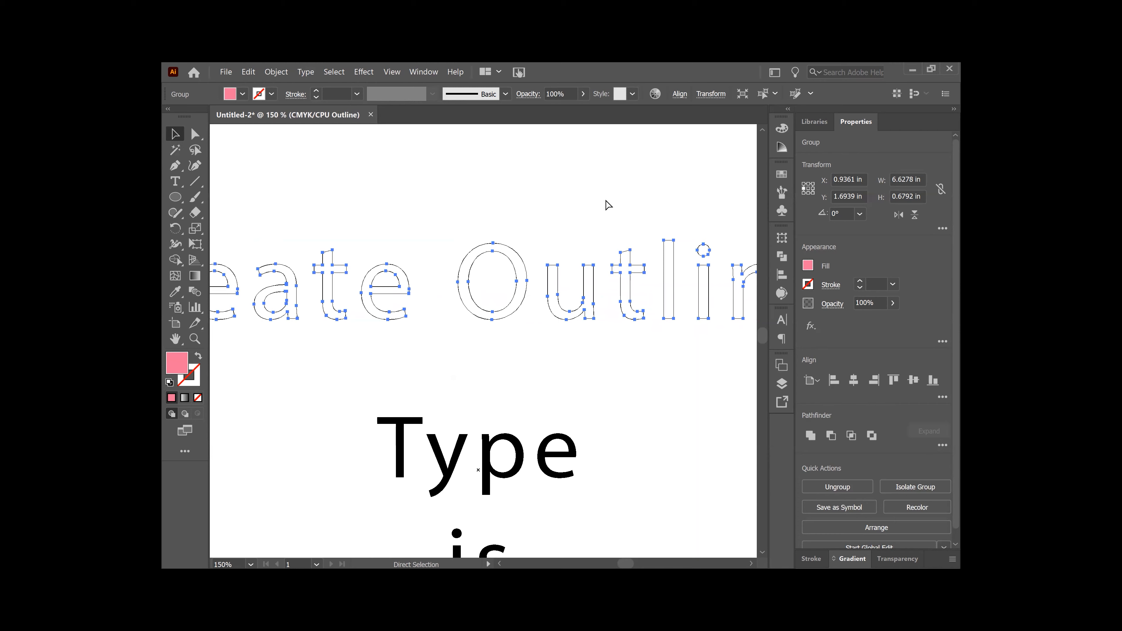
{"action": "key", "text": "ctrl+minus"}
{"action": "left_click_drag", "start_coordinate": [590, 306], "coordinate": [600, 246]}
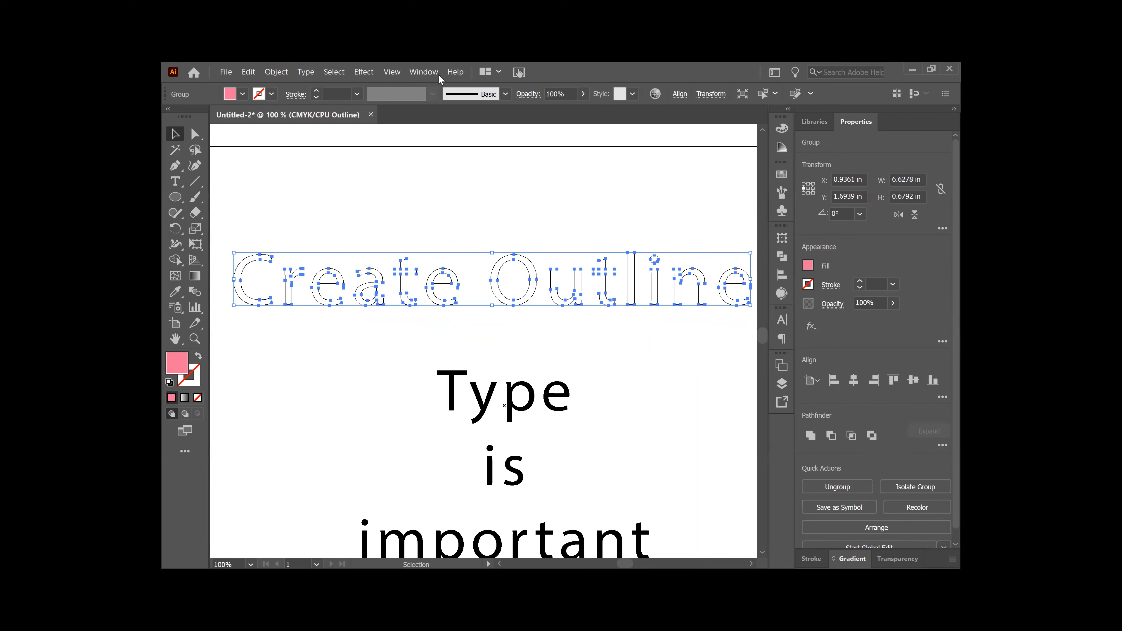
{"action": "left_click", "coordinate": [392, 72]}
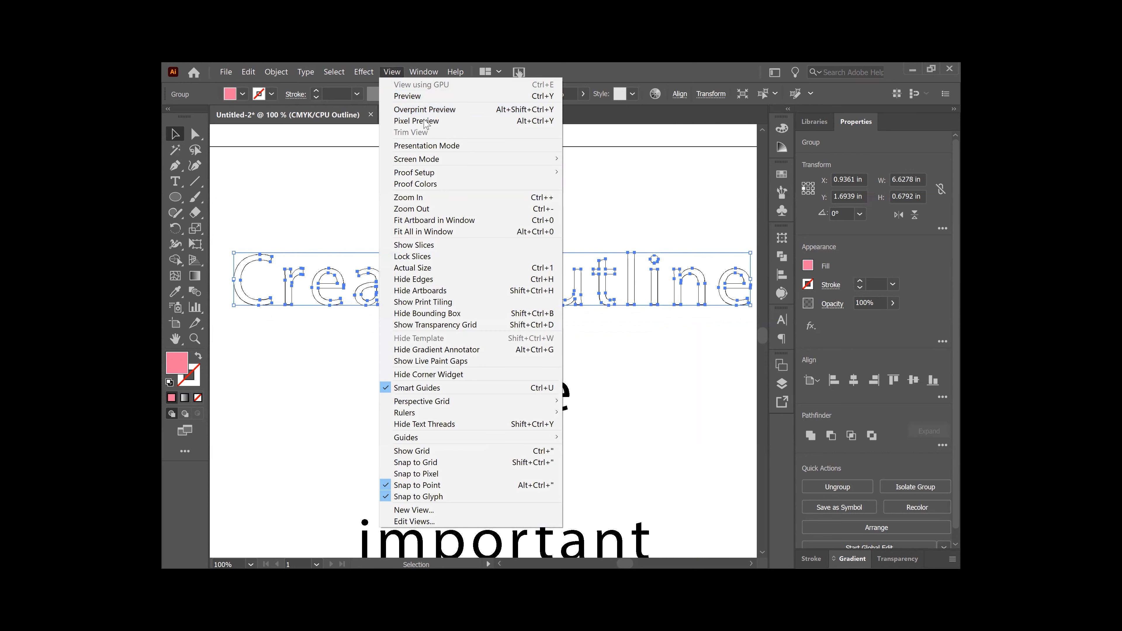
{"action": "left_click", "coordinate": [433, 98]}
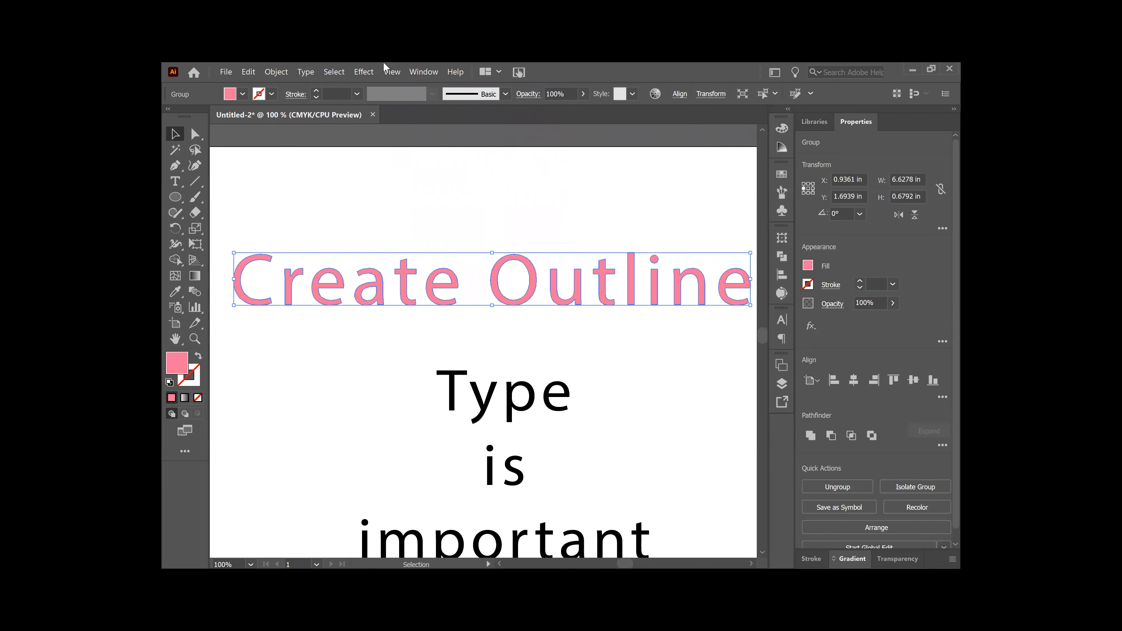
{"action": "left_click", "coordinate": [391, 71]}
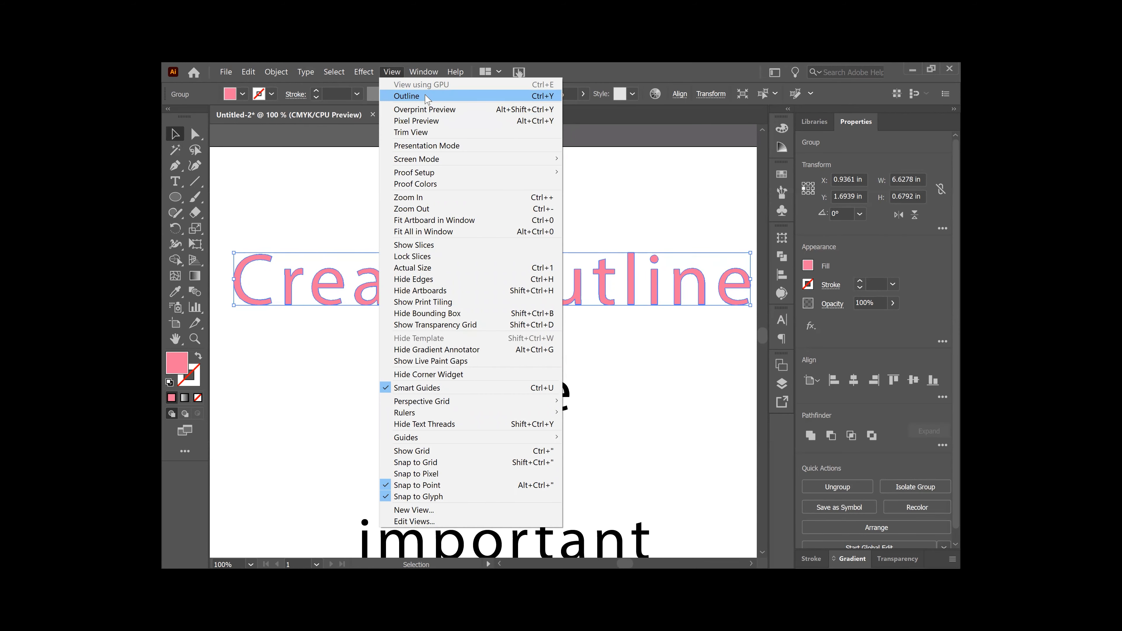
{"action": "left_click", "coordinate": [427, 97]}
{"action": "left_click", "coordinate": [391, 73]}
{"action": "left_click", "coordinate": [400, 97]}
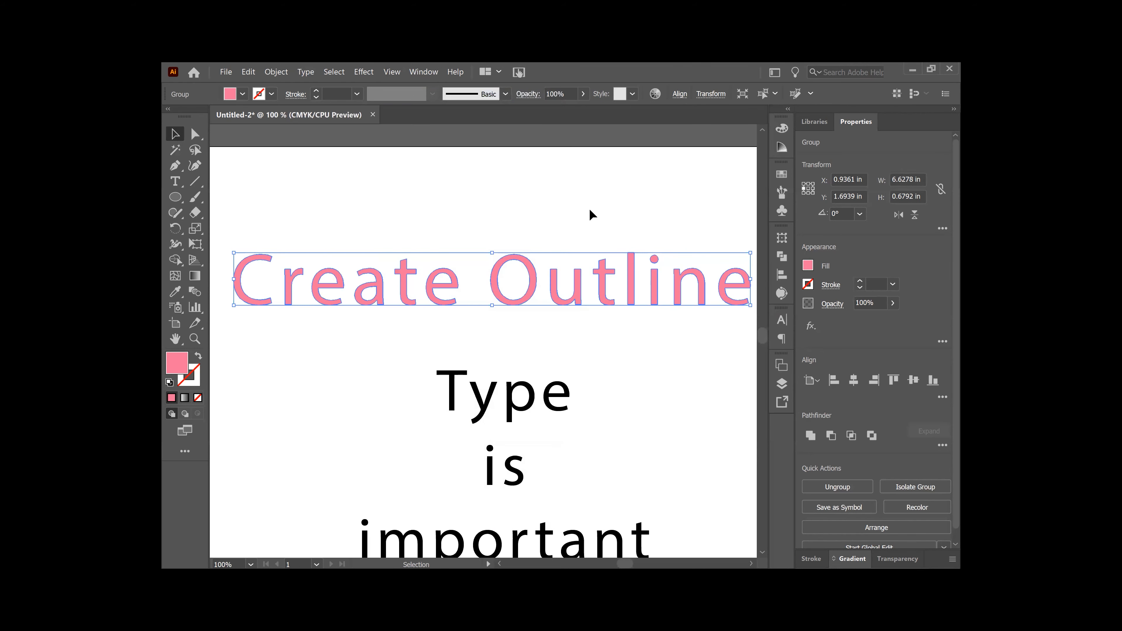
Step: Deselect the lettering and bring the Stroke swatch to the front
{"action": "left_click", "coordinate": [277, 72]}
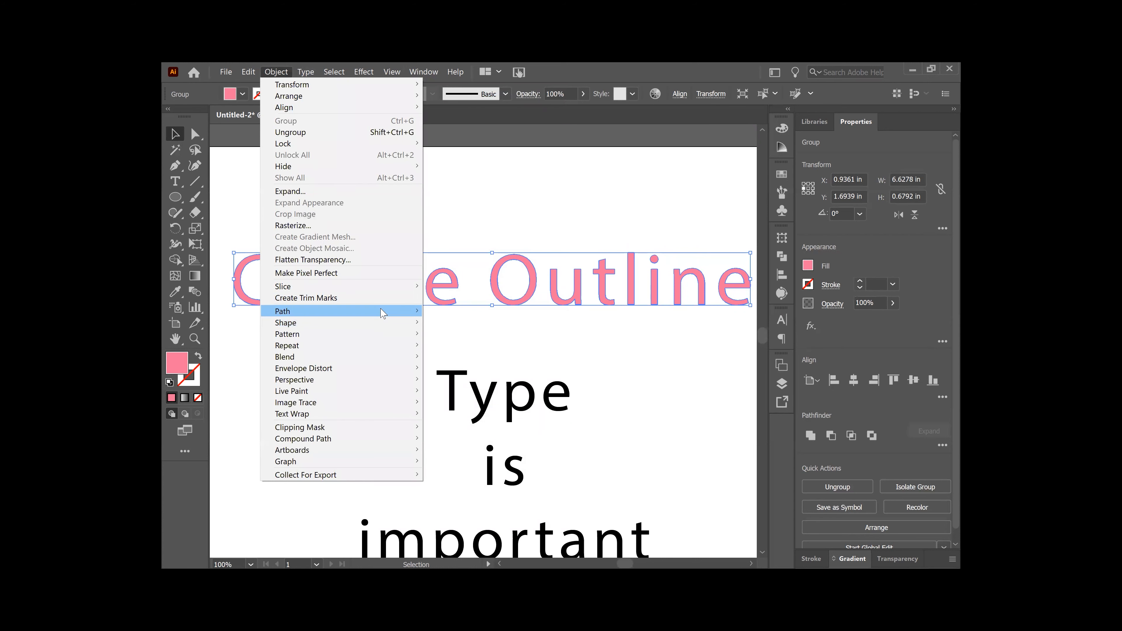
{"action": "mouse_move", "coordinate": [383, 312]}
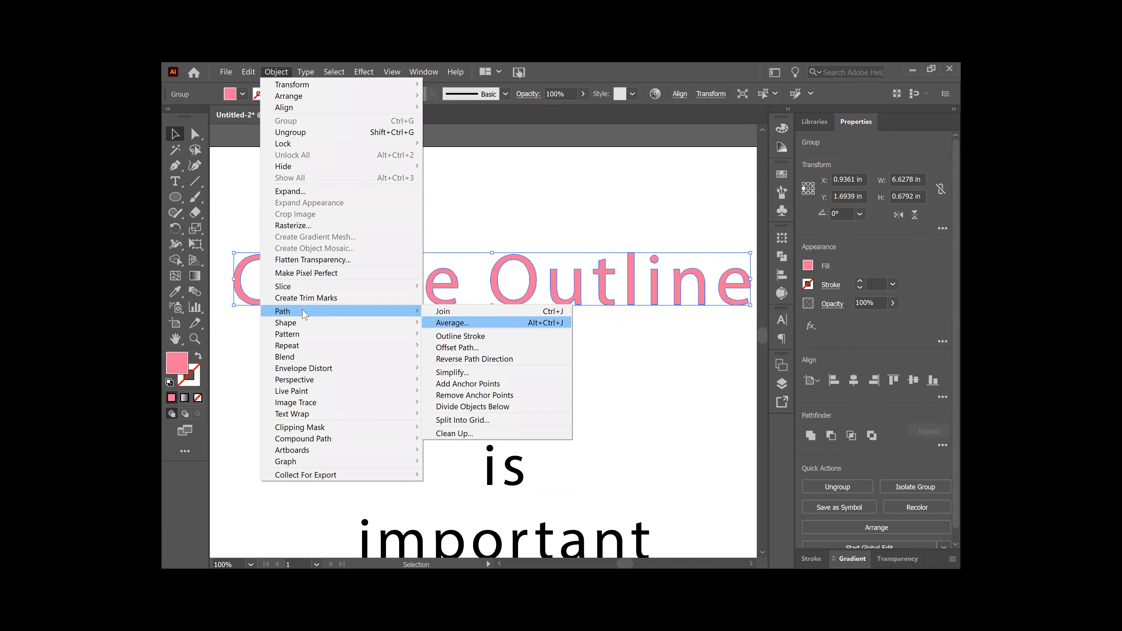
{"action": "left_click", "coordinate": [566, 180]}
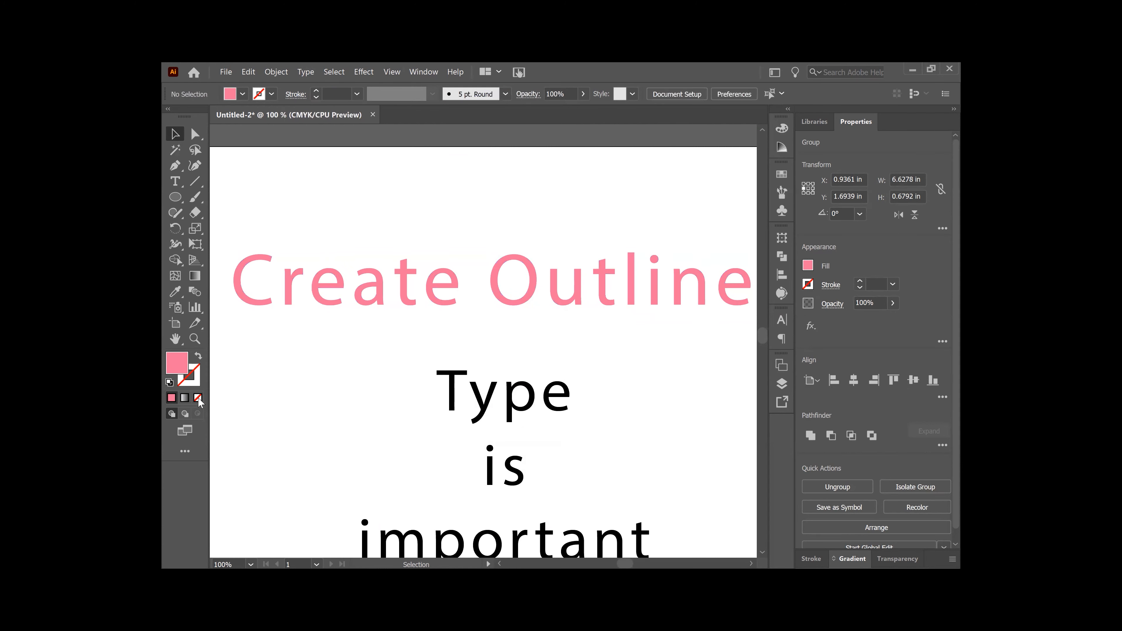
{"action": "left_click", "coordinate": [198, 381]}
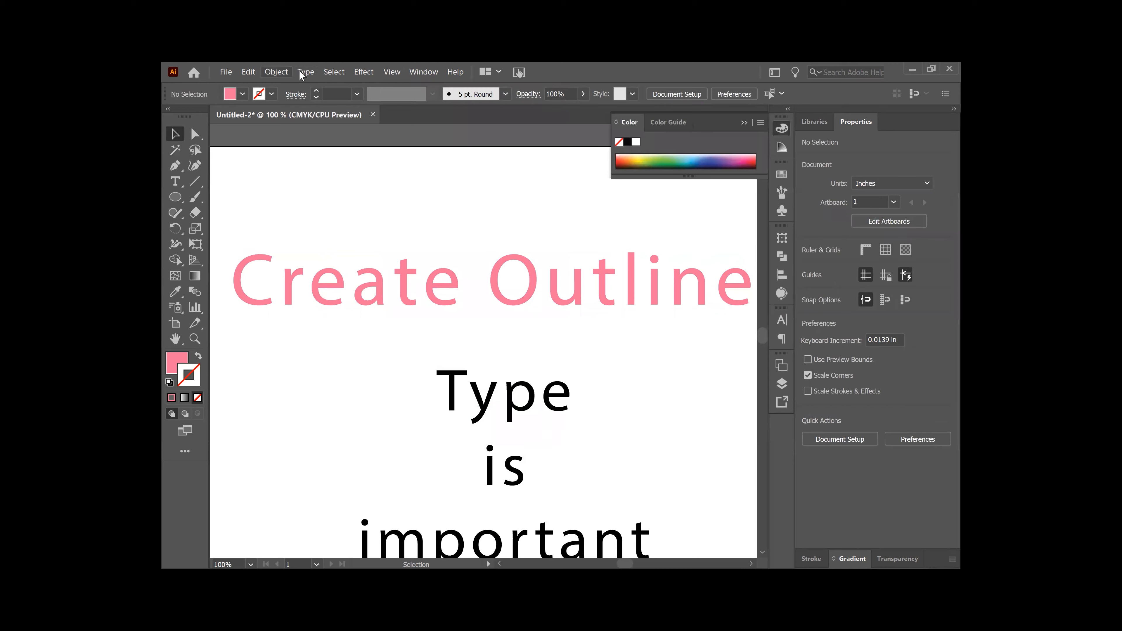
Step: Reselect the Create Outline lettering group and open Object > Path > Offset Path
{"action": "left_click", "coordinate": [276, 72]}
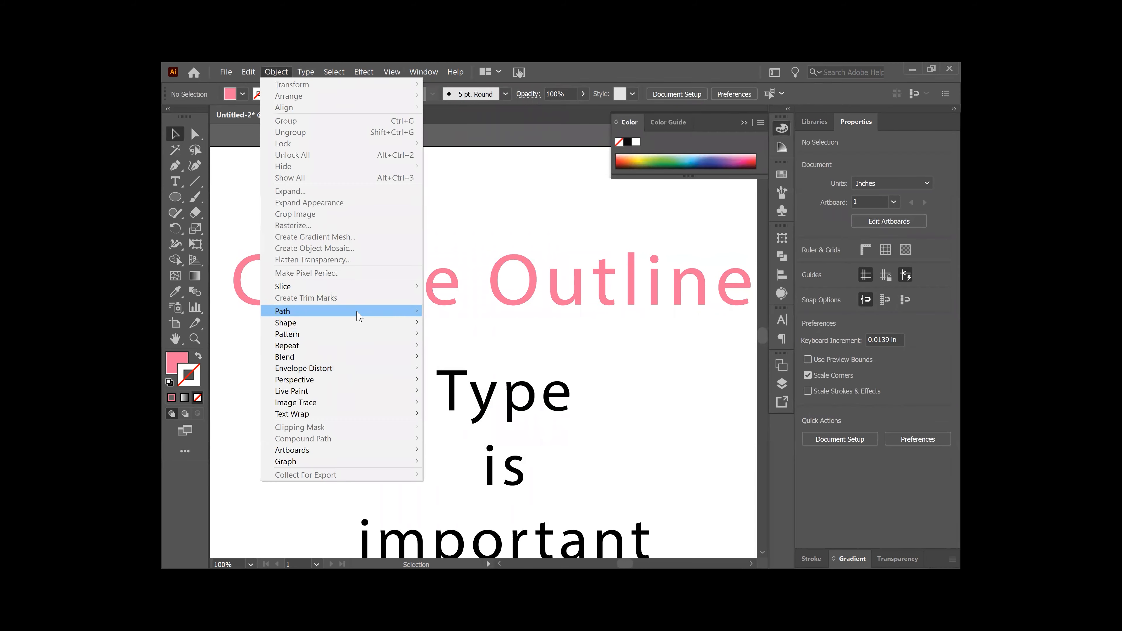
{"action": "mouse_move", "coordinate": [358, 311]}
{"action": "left_click", "coordinate": [521, 273]}
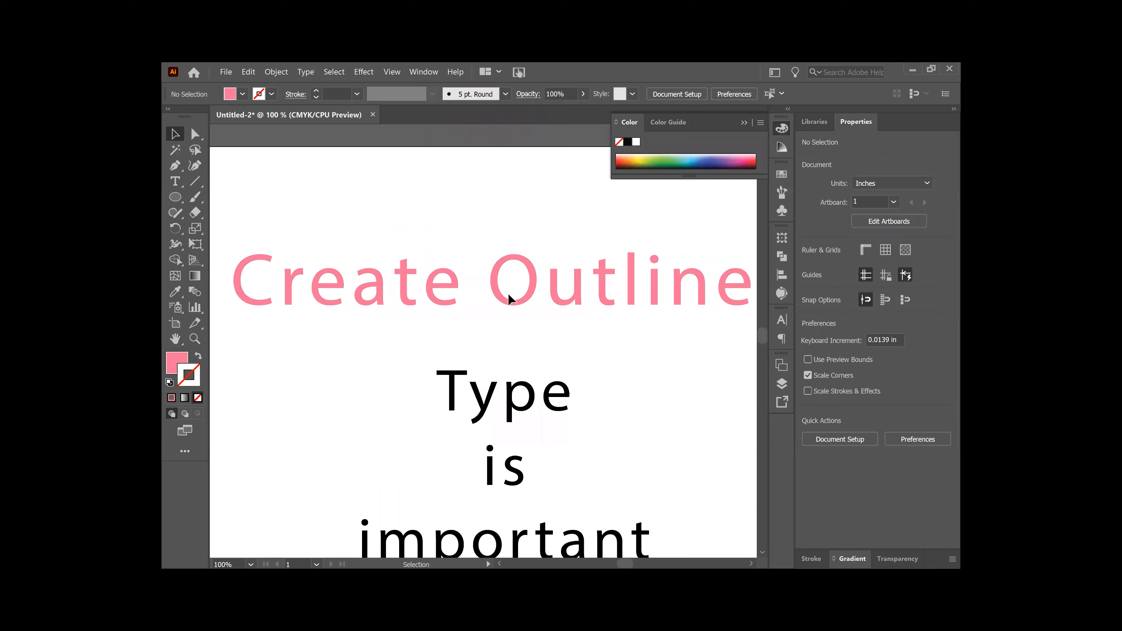
{"action": "left_click", "coordinate": [503, 297]}
{"action": "left_click", "coordinate": [277, 73]}
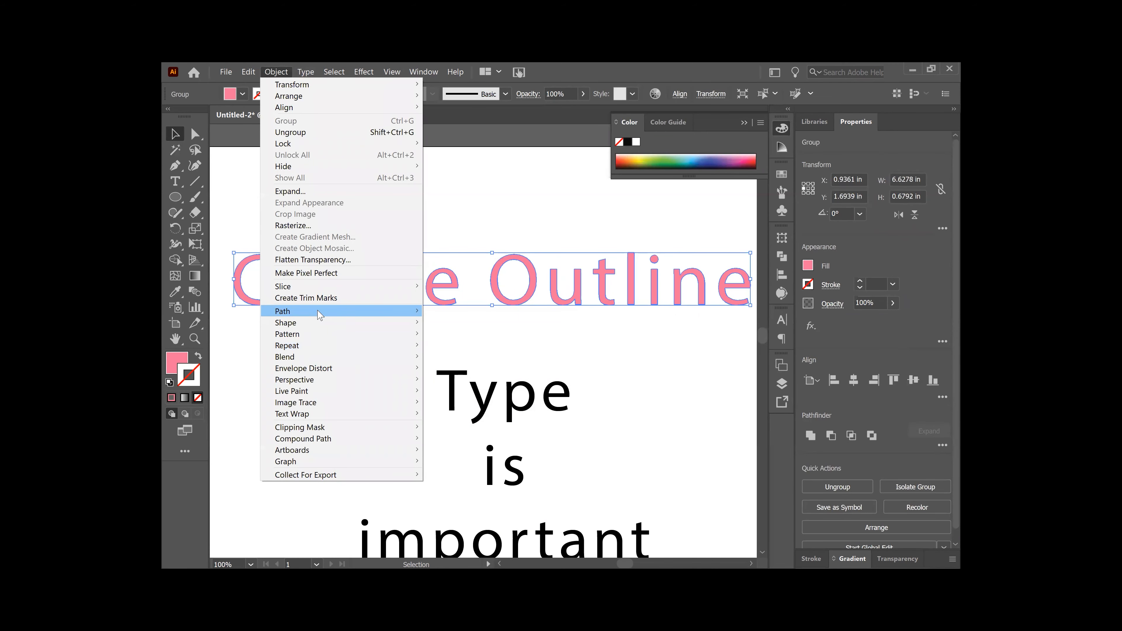
{"action": "mouse_move", "coordinate": [407, 315]}
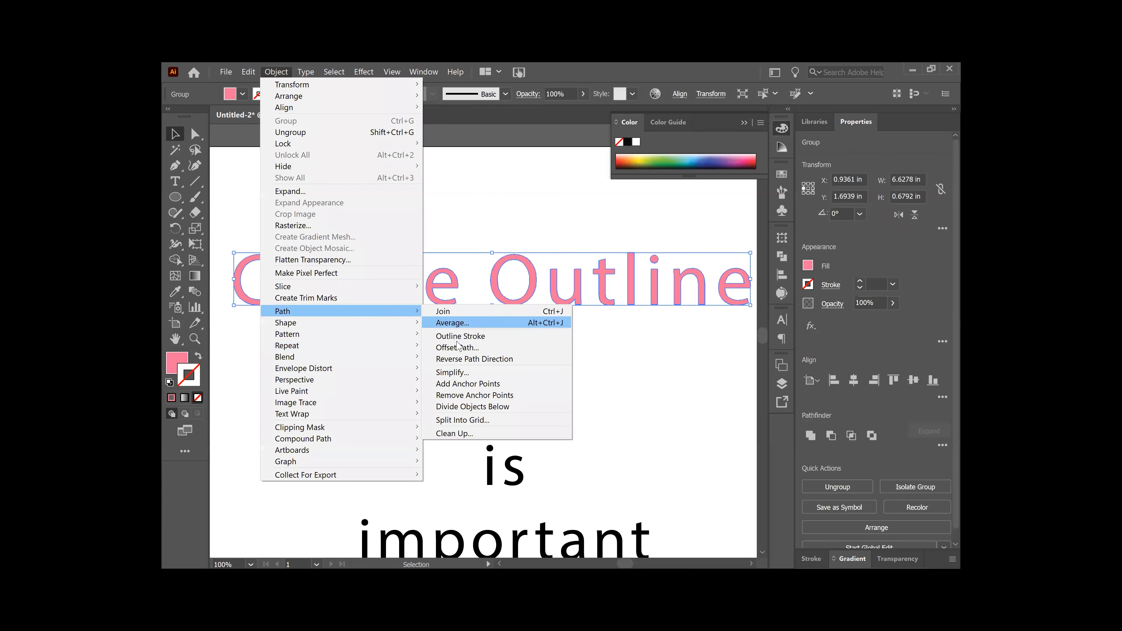
{"action": "left_click", "coordinate": [457, 349]}
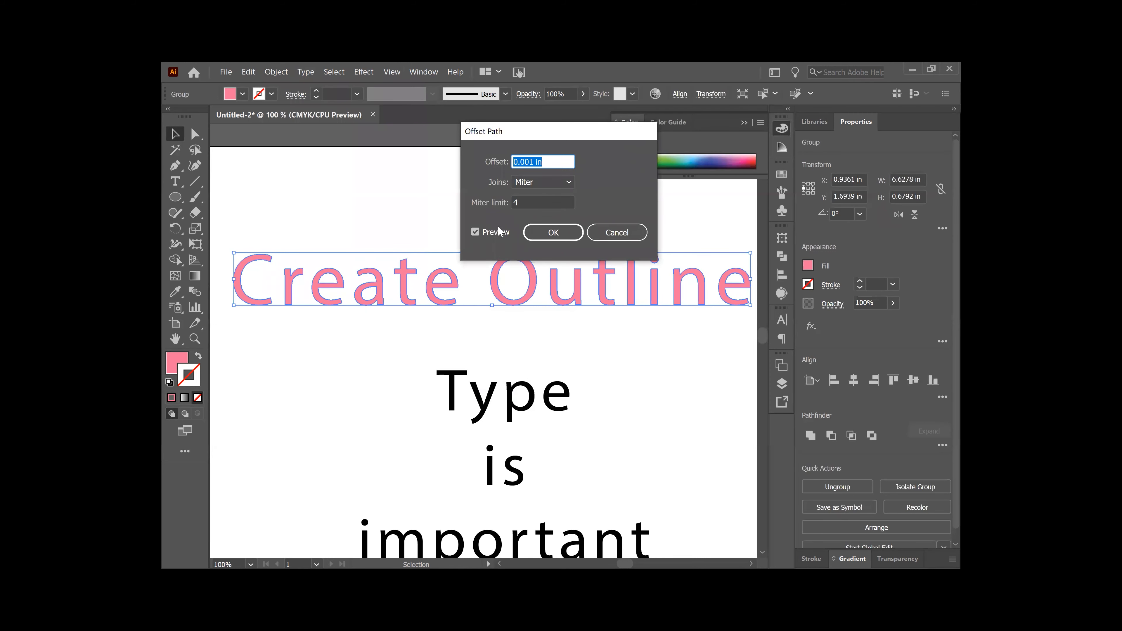
Step: Set the offset to 0.005 in, keeping Miter joins and limit 4, and apply it
{"action": "left_click", "coordinate": [538, 162]}
{"action": "key", "text": "BackSpace"}
{"action": "type", "text": "2"}
{"action": "left_click", "coordinate": [527, 202]}
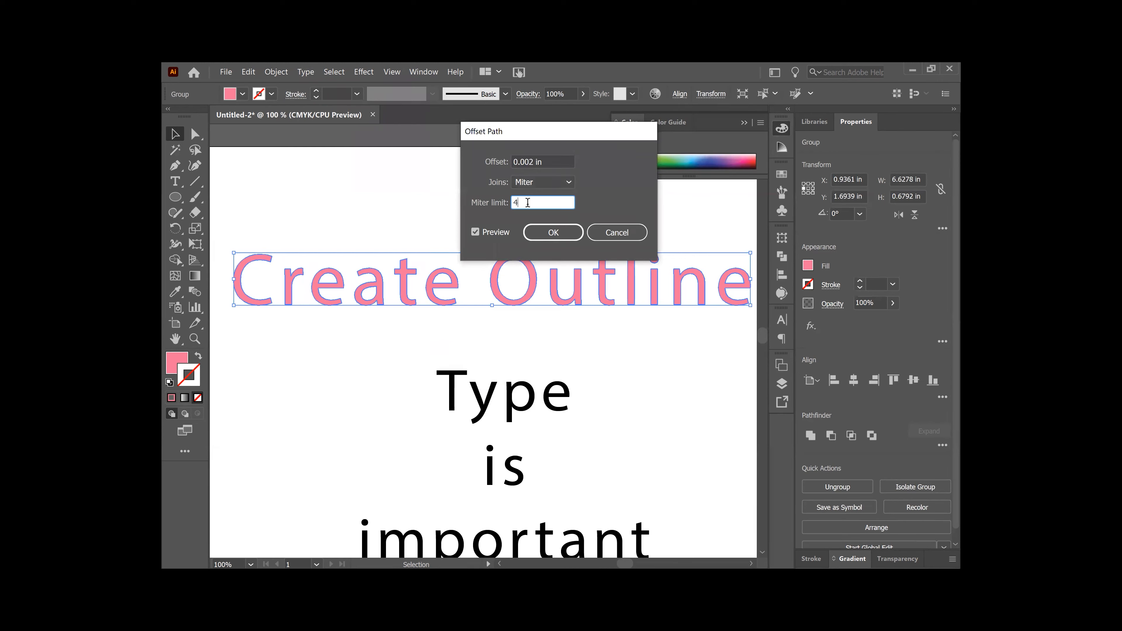
{"action": "left_click", "coordinate": [531, 162]}
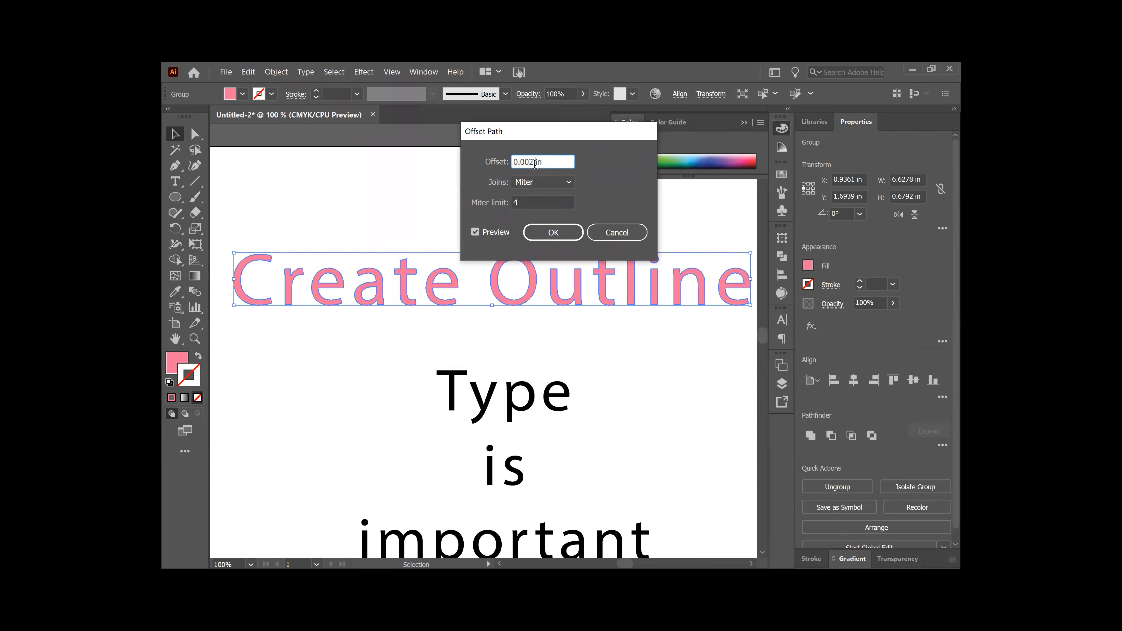
{"action": "type", "text": "5"}
{"action": "left_click", "coordinate": [522, 203]}
{"action": "left_click", "coordinate": [543, 235]}
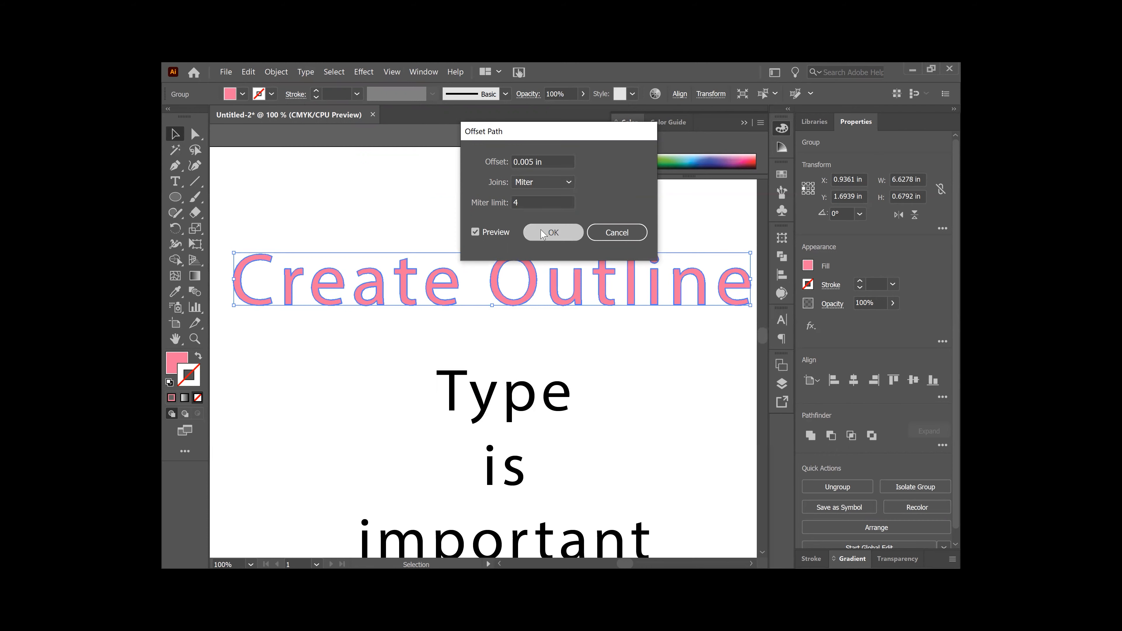
{"action": "left_click", "coordinate": [391, 72]}
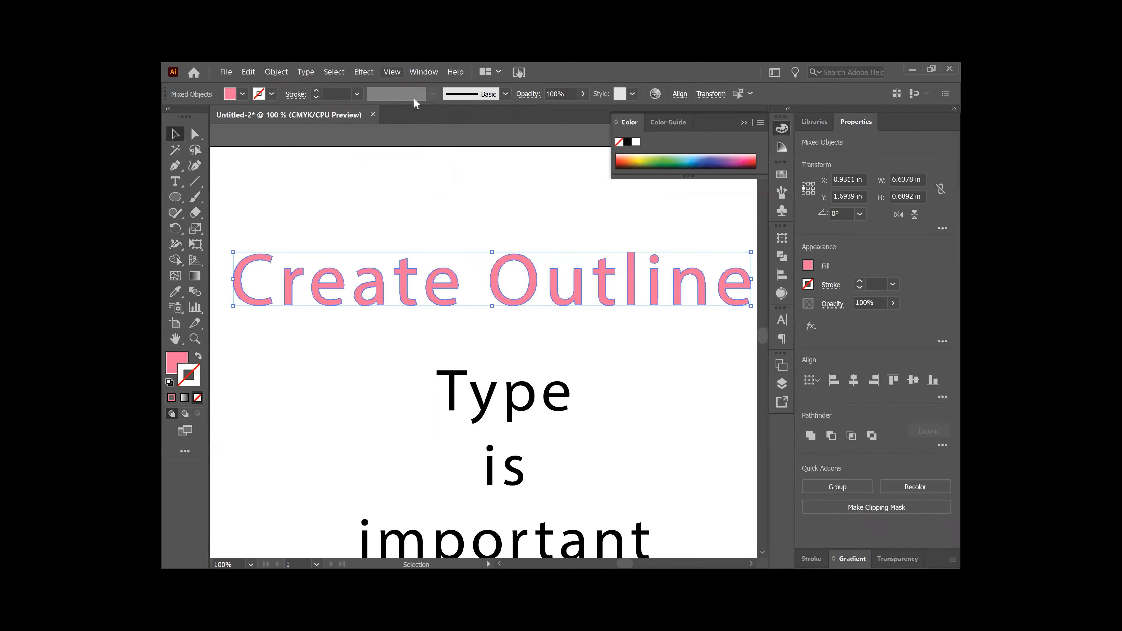
Step: Switch to Outline view and zoom in to compare the doubled letter paths
{"action": "left_click", "coordinate": [430, 97]}
{"action": "key", "text": "a"}
{"action": "key", "text": "ctrl+plus"}
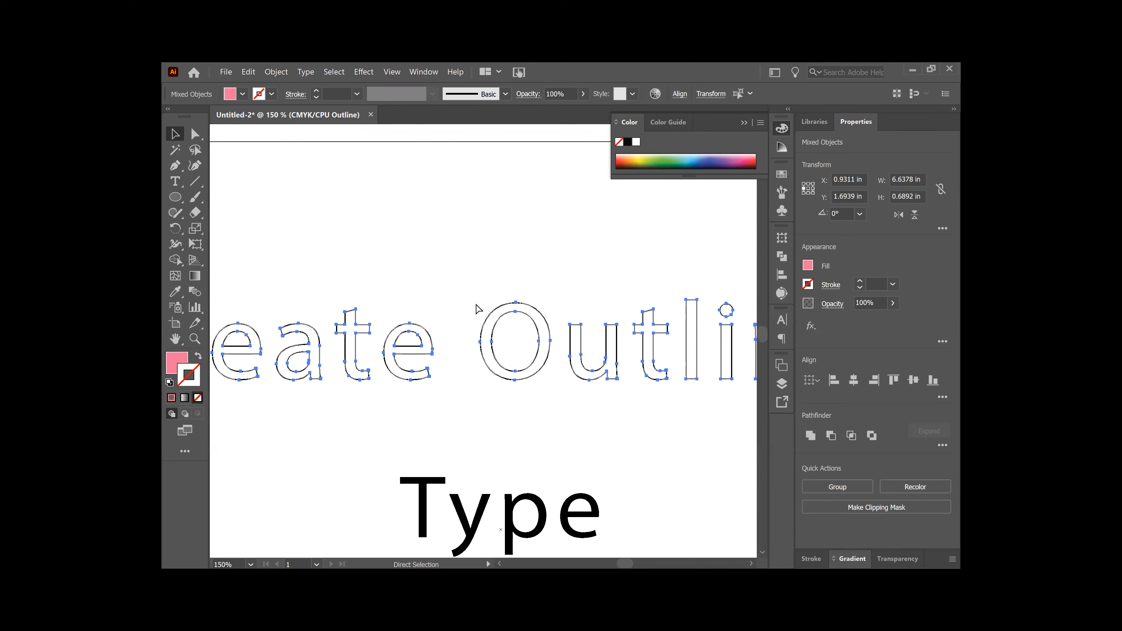
{"action": "key", "text": "ctrl+plus"}
{"action": "key", "text": "ctrl+plus"}
{"action": "key", "text": "ctrl+plus"}
{"action": "key", "text": "ctrl+plus"}
{"action": "key", "text": "ctrl+plus"}
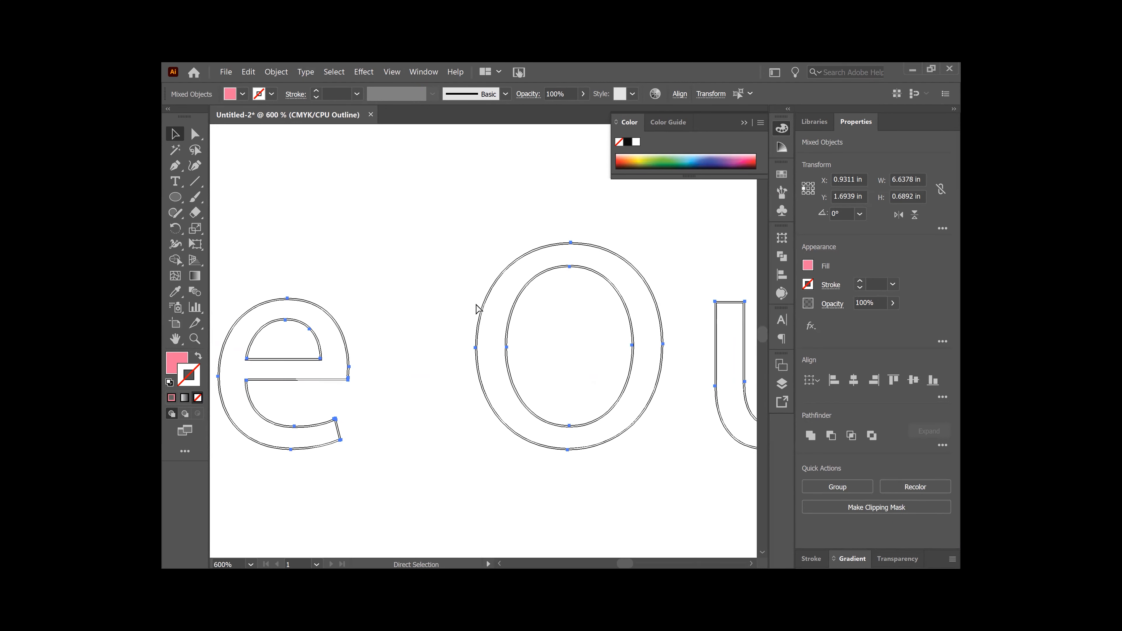
{"action": "key", "text": "ctrl+plus"}
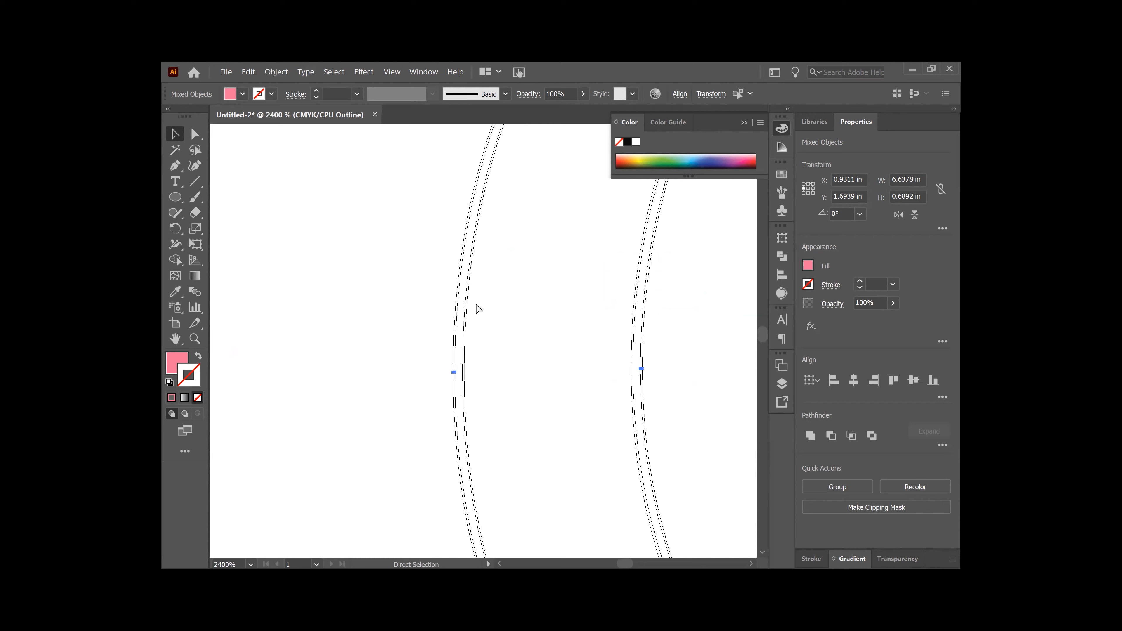
{"action": "left_click_drag", "start_coordinate": [488, 354], "coordinate": [457, 303]}
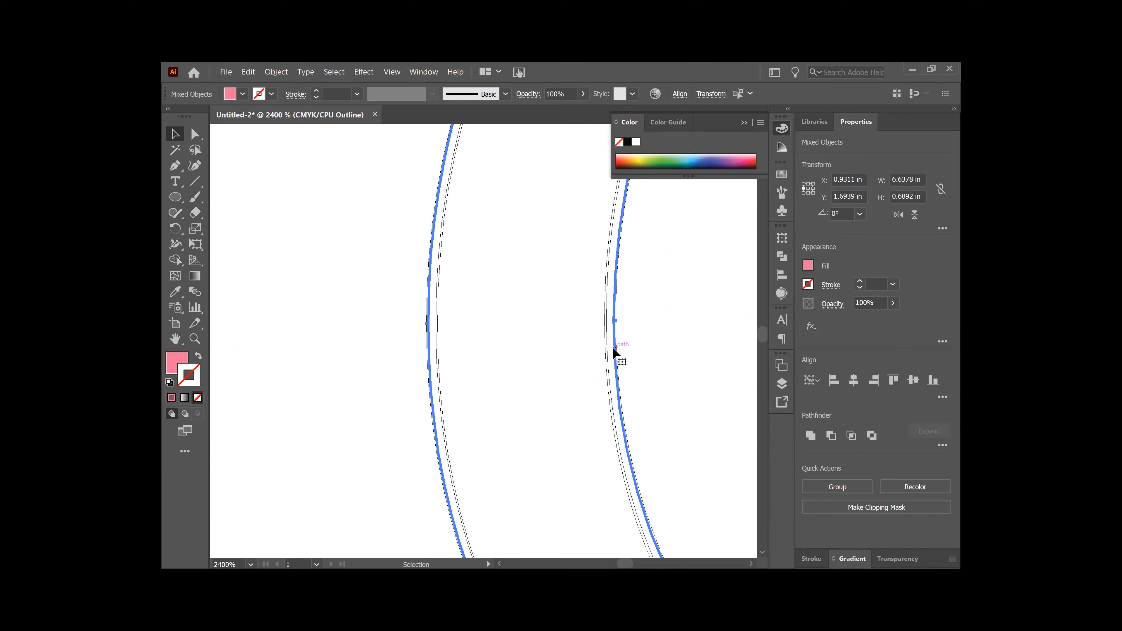
{"action": "left_click", "coordinate": [640, 328]}
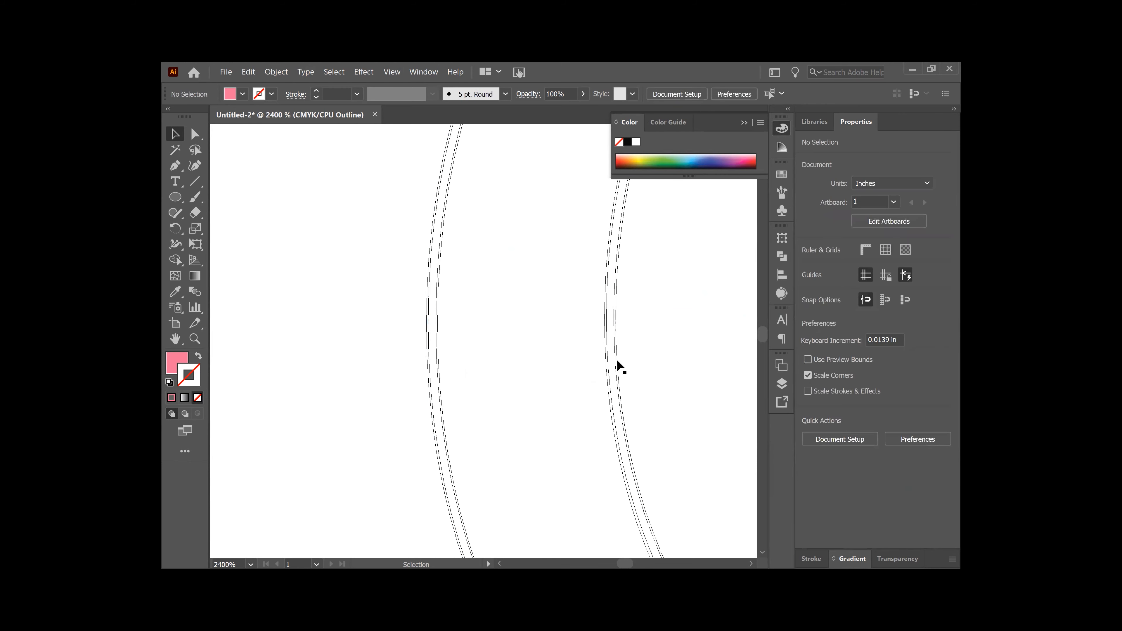
{"action": "left_click", "coordinate": [615, 360]}
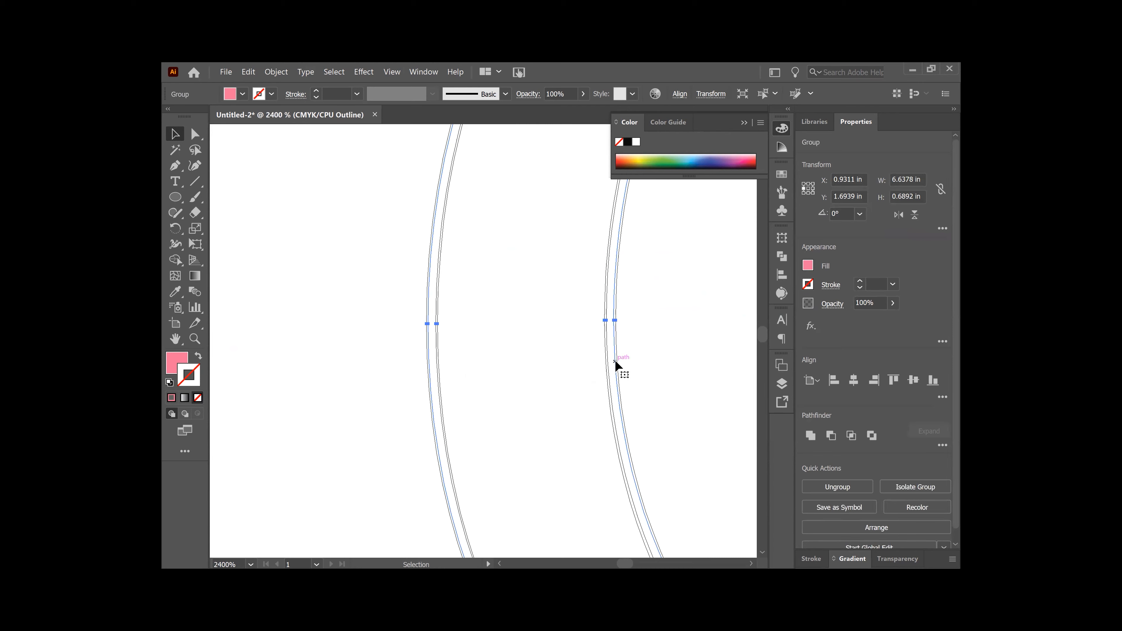
{"action": "key", "text": "ctrl+minus"}
{"action": "key", "text": "ctrl+minus"}
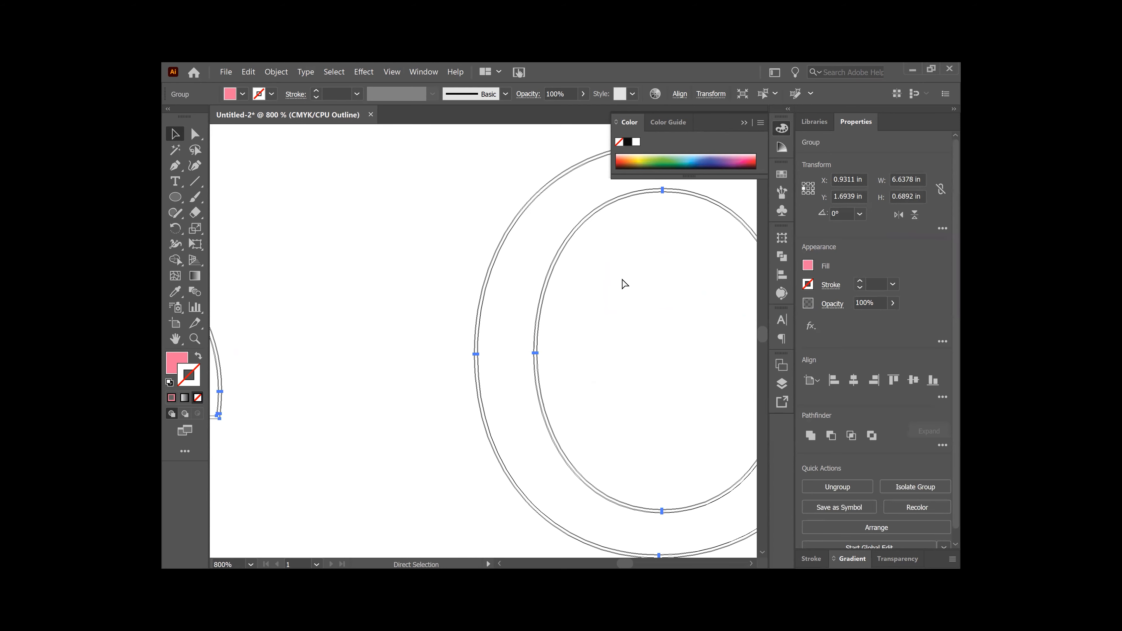
{"action": "key", "text": "ctrl+minus"}
{"action": "key", "text": "ctrl+minus"}
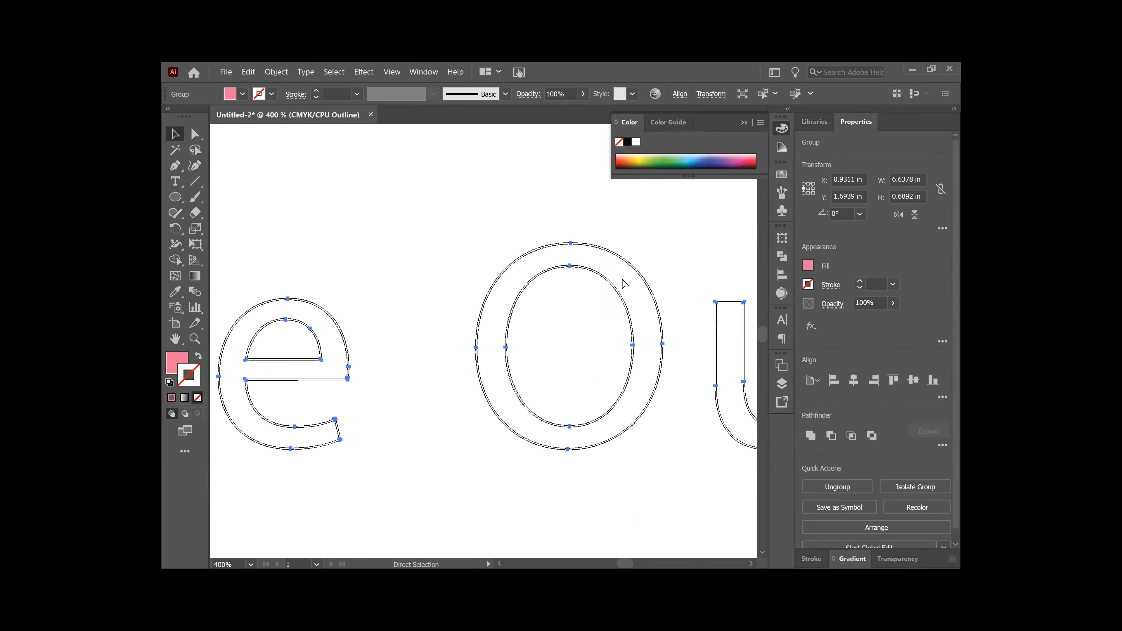
Step: Return to Preview mode and zoom out to see the whole pink lettering
{"action": "left_click", "coordinate": [395, 72]}
{"action": "mouse_move", "coordinate": [390, 72]}
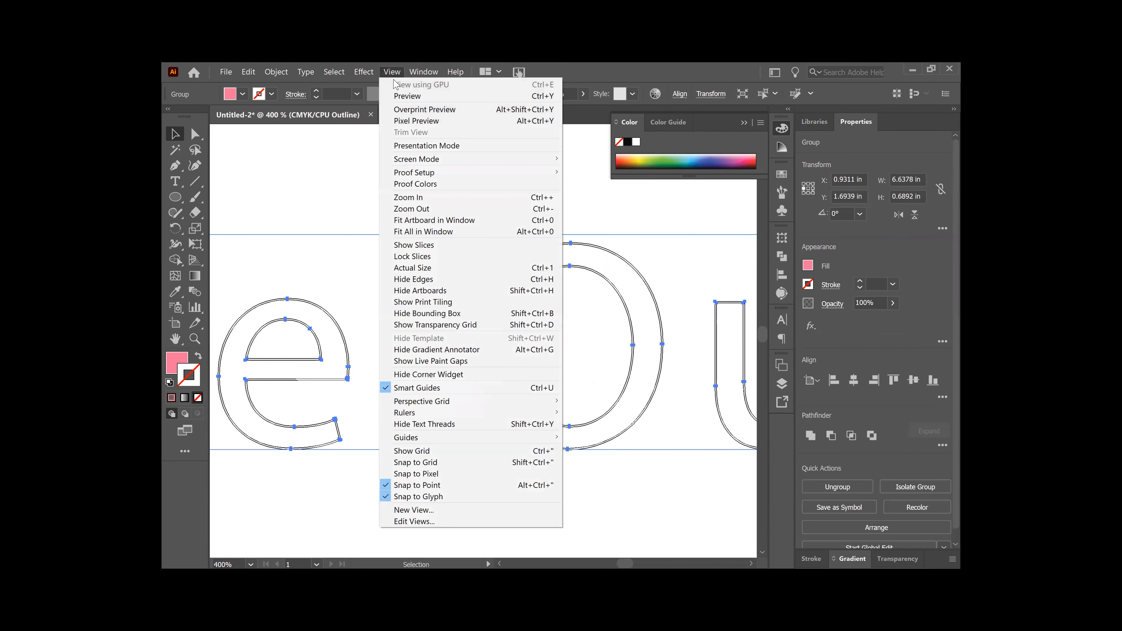
{"action": "left_click", "coordinate": [404, 96]}
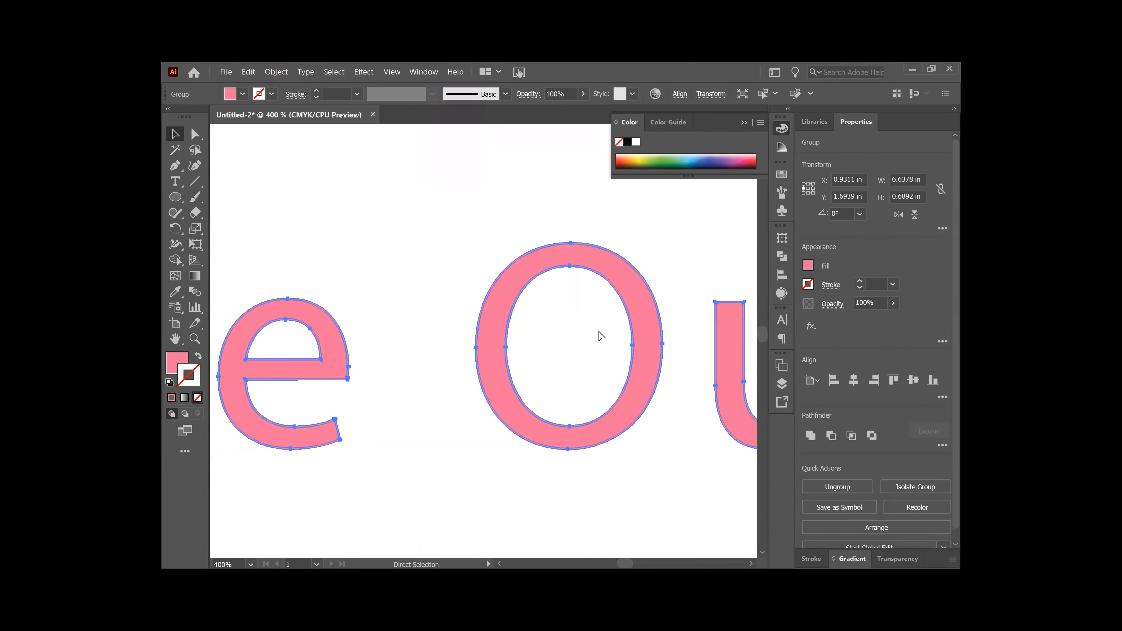
{"action": "key", "text": "ctrl+minus"}
{"action": "key", "text": "ctrl+minus"}
{"action": "key", "text": "ctrl+minus"}
{"action": "key", "text": "v"}
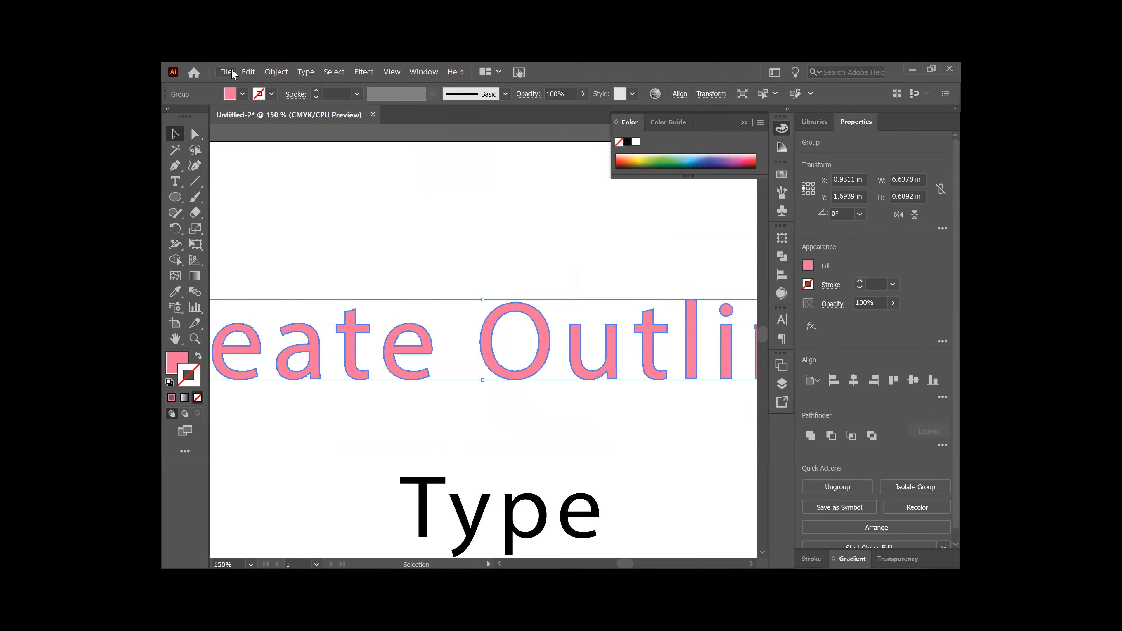
Step: Ungroup the outlined lettering and select the O and u letter shapes
{"action": "left_click", "coordinate": [270, 74]}
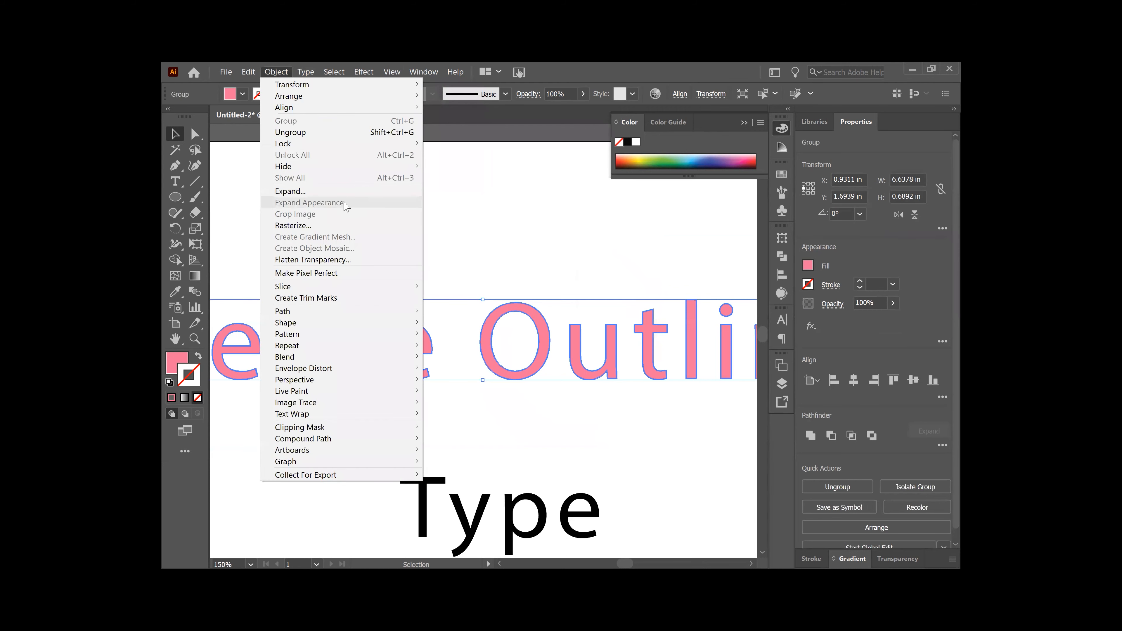
{"action": "left_click", "coordinate": [341, 132]}
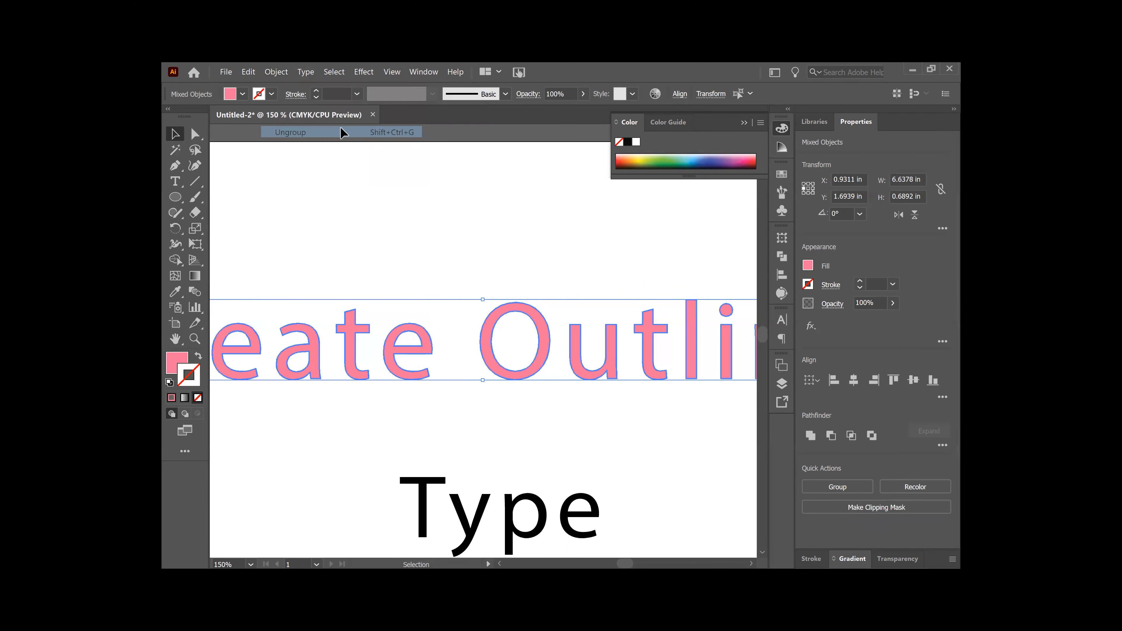
{"action": "left_click", "coordinate": [509, 253]}
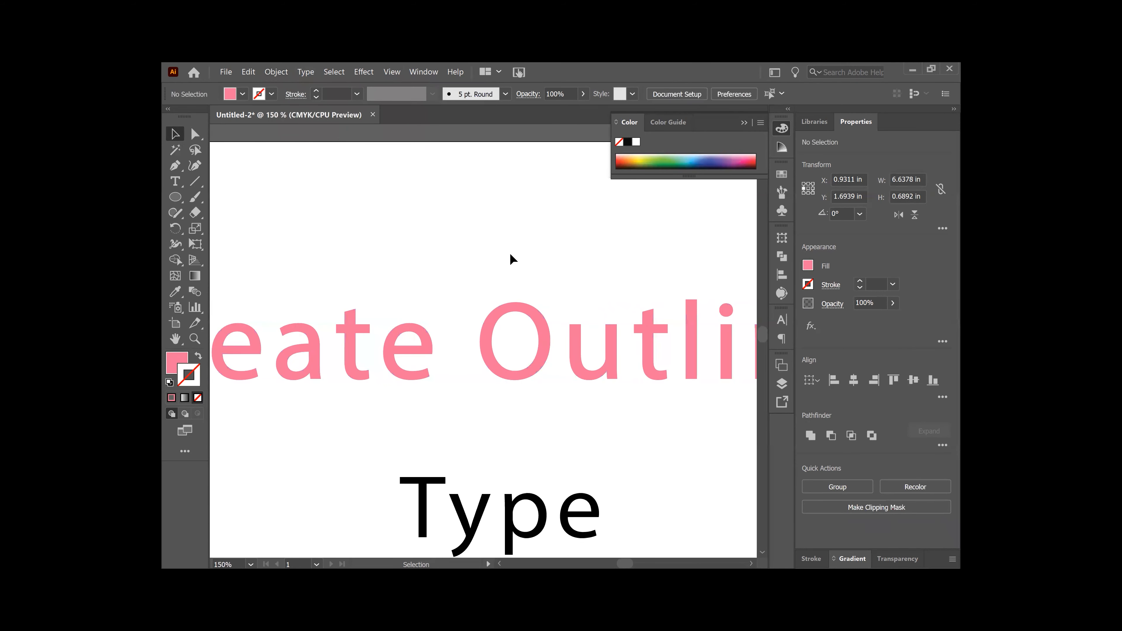
{"action": "left_click", "coordinate": [549, 334]}
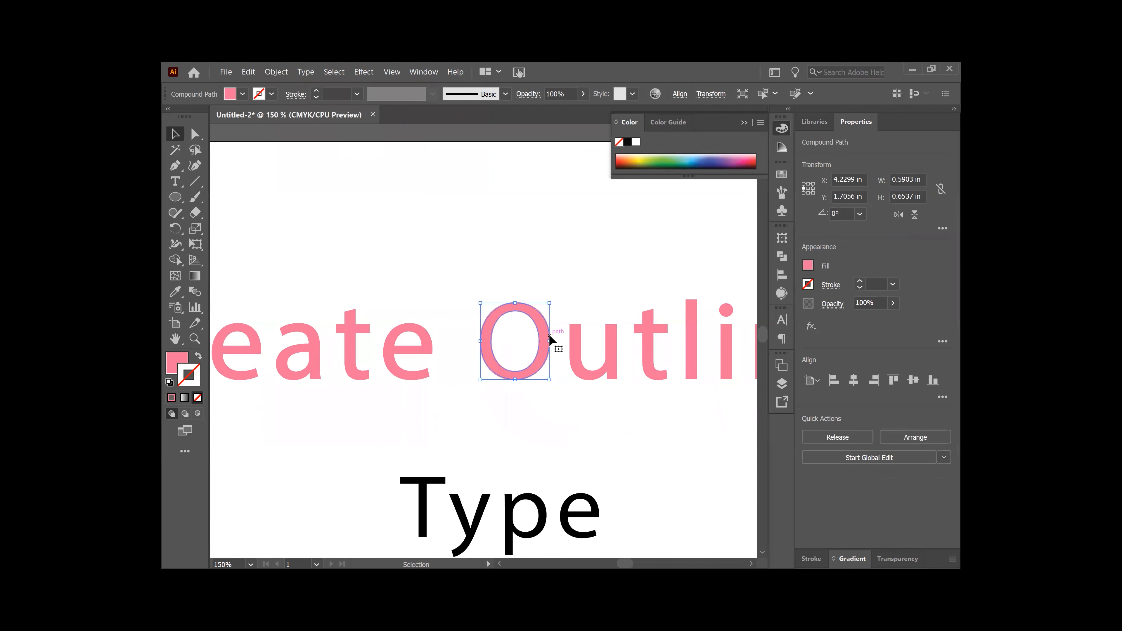
{"action": "left_click", "coordinate": [580, 362], "text": "shift"}
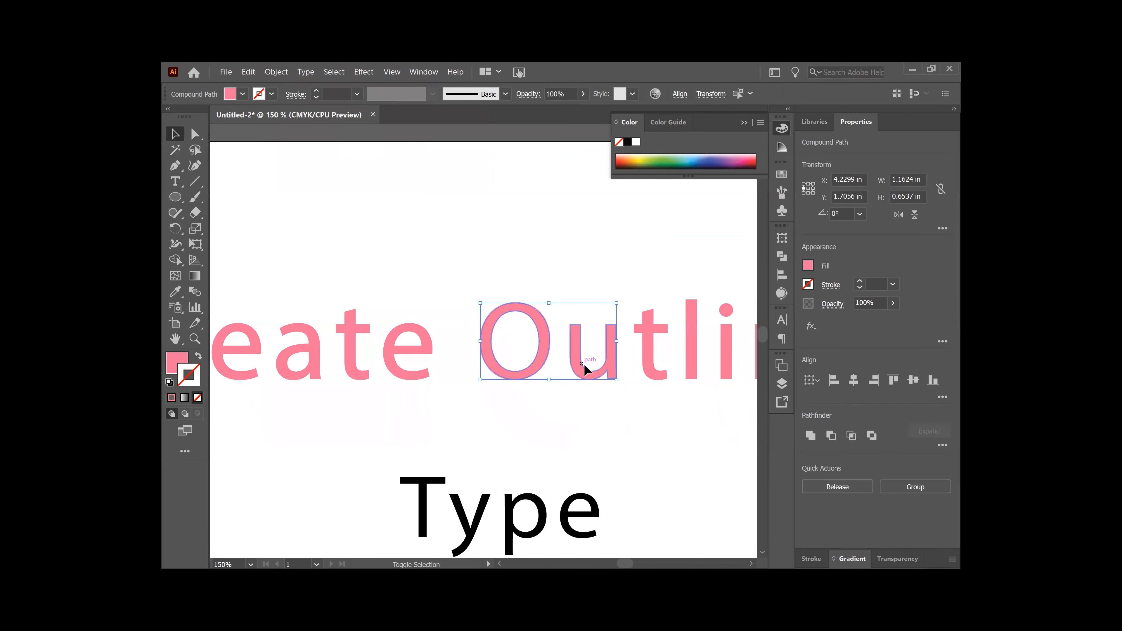
{"action": "key", "text": "a"}
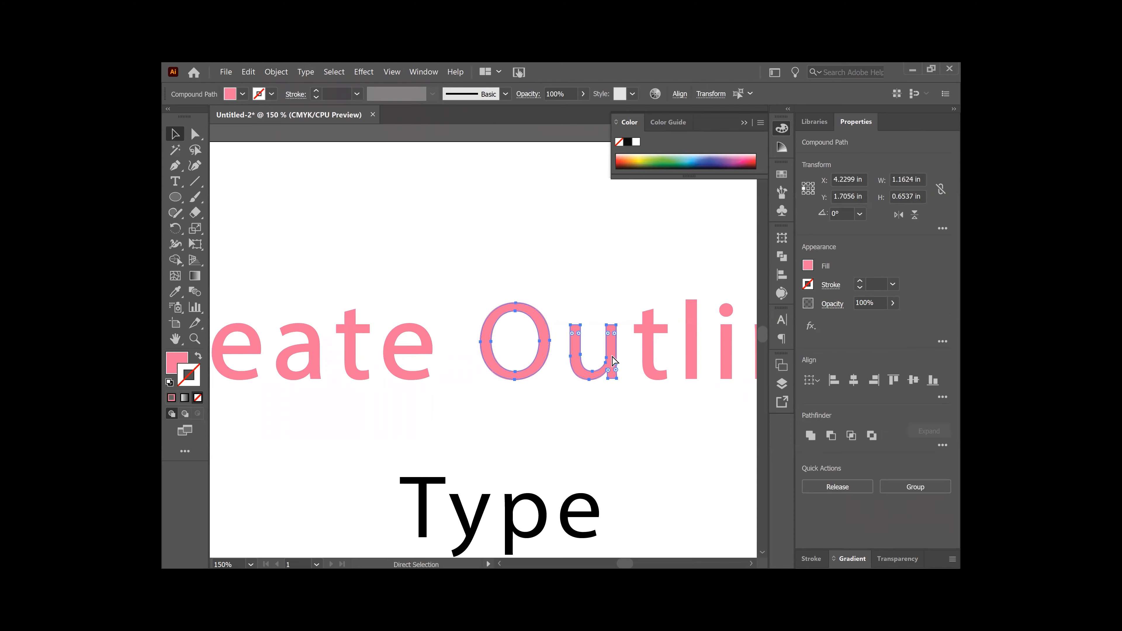
{"action": "key", "text": "v"}
{"action": "key", "text": "ctrl+equal"}
{"action": "key", "text": "ctrl+equal"}
{"action": "key", "text": "ctrl+equal"}
{"action": "key", "text": "ctrl+equal"}
{"action": "key", "text": "ctrl+equal"}
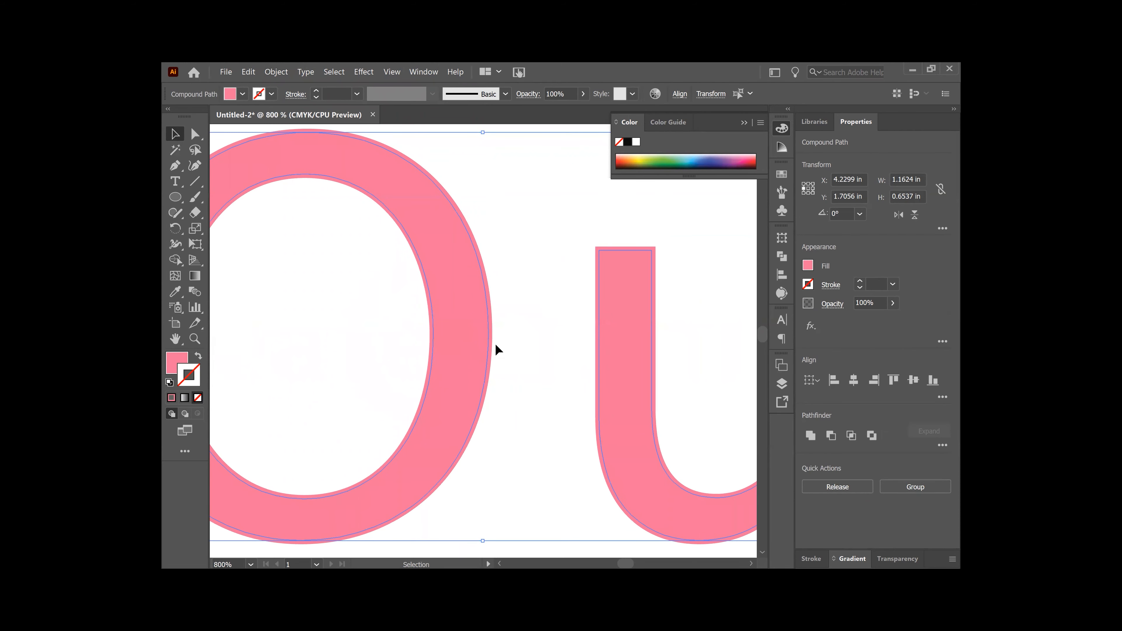
{"action": "left_click", "coordinate": [599, 343], "text": "shift"}
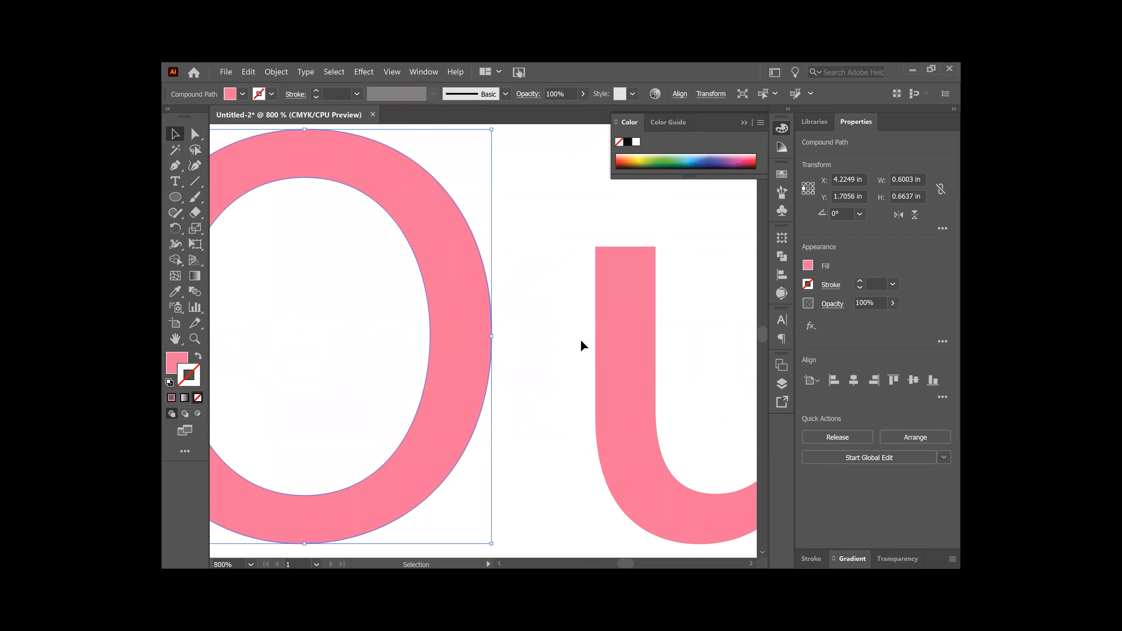
{"action": "left_click", "coordinate": [599, 344], "text": "shift"}
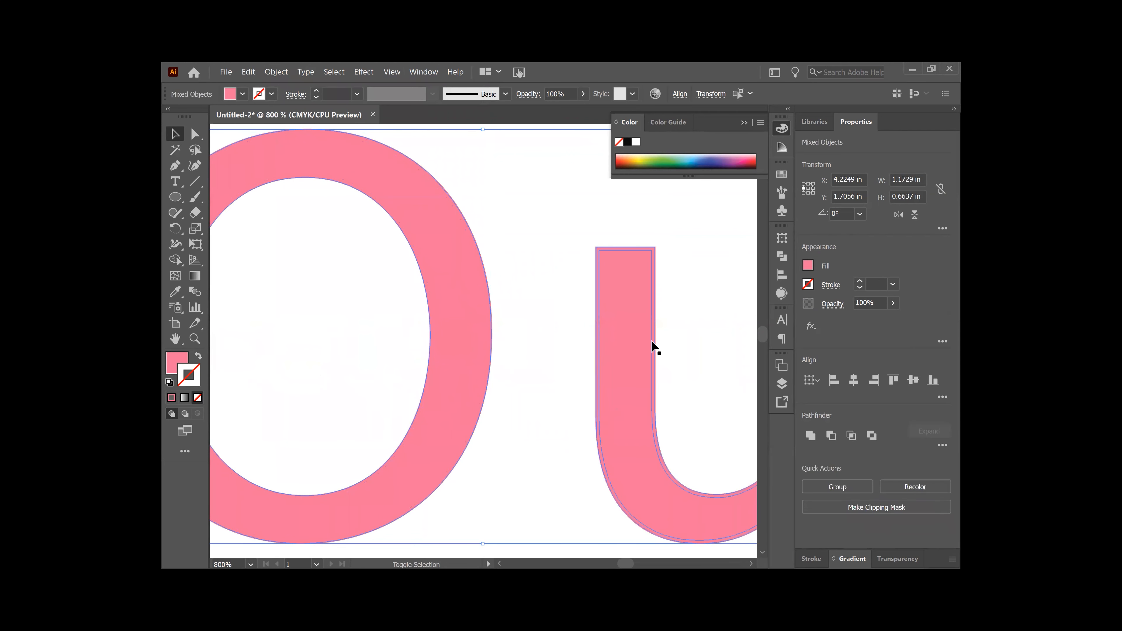
{"action": "left_click_drag", "start_coordinate": [624, 332], "coordinate": [570, 323]}
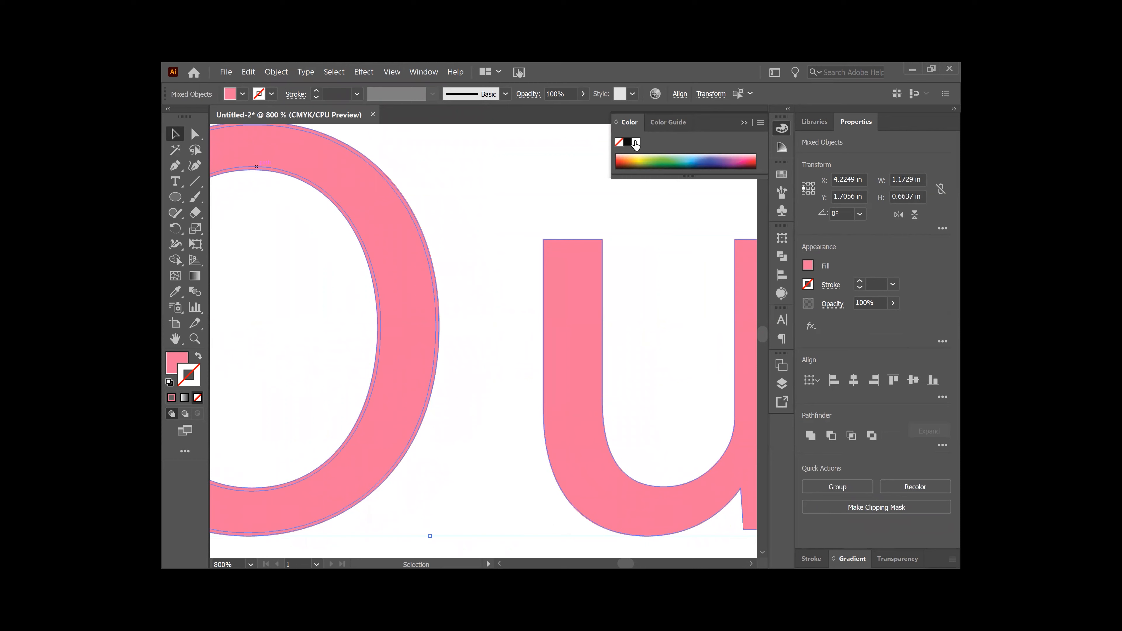
Step: Fill the selected shapes with near-white FFFDFE, then deselect and zoom out
{"action": "key", "text": "x"}
{"action": "double_click", "coordinate": [176, 363]}
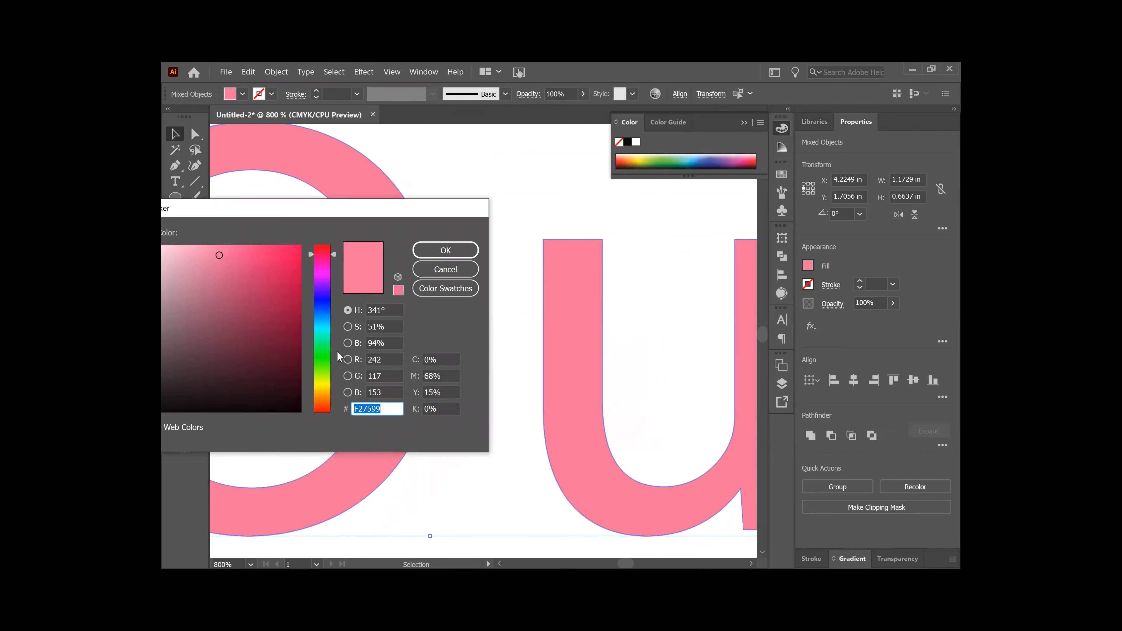
{"action": "left_click_drag", "start_coordinate": [328, 215], "coordinate": [530, 182]}
{"action": "left_click_drag", "start_coordinate": [378, 223], "coordinate": [337, 213]}
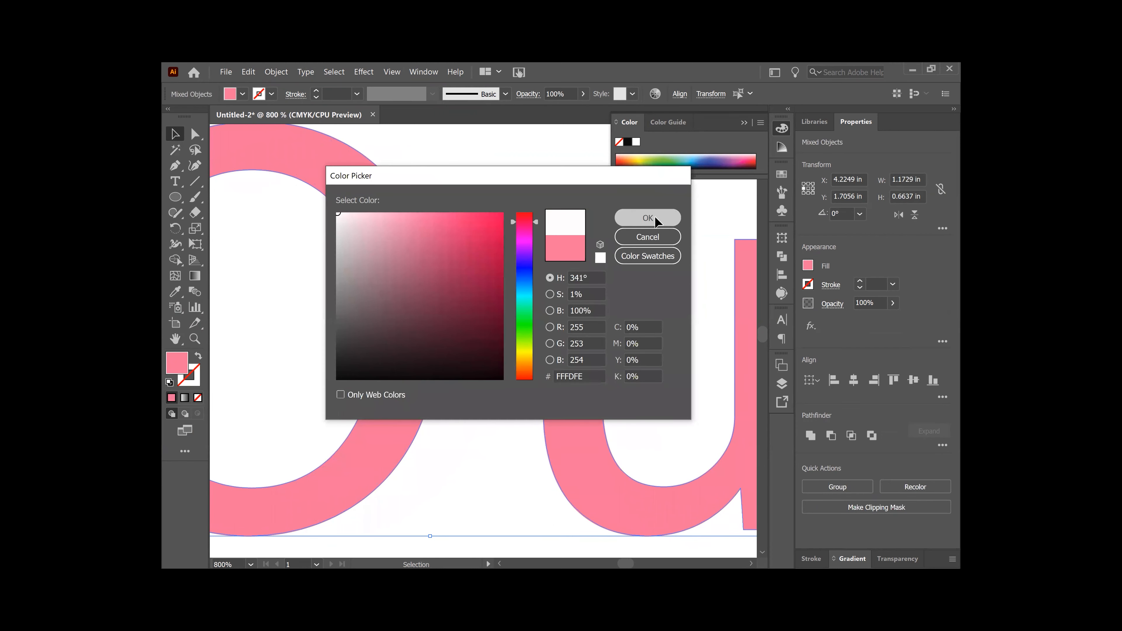
{"action": "left_click", "coordinate": [660, 218]}
{"action": "left_click", "coordinate": [595, 224]}
{"action": "key", "text": "a"}
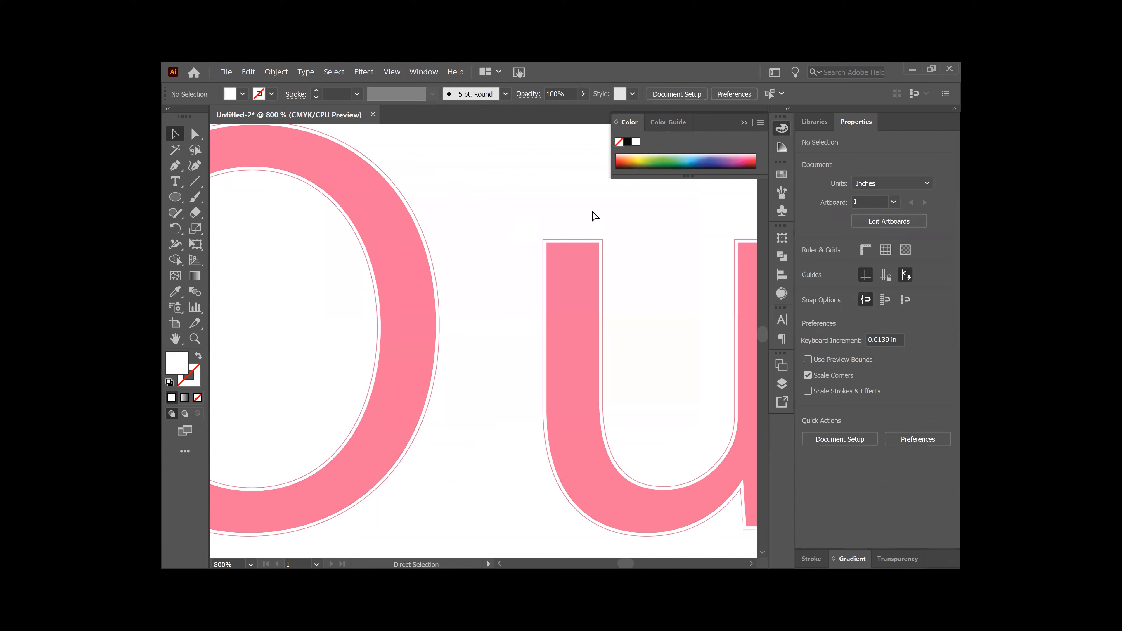
{"action": "key", "text": "ctrl+minus"}
{"action": "key", "text": "ctrl+minus"}
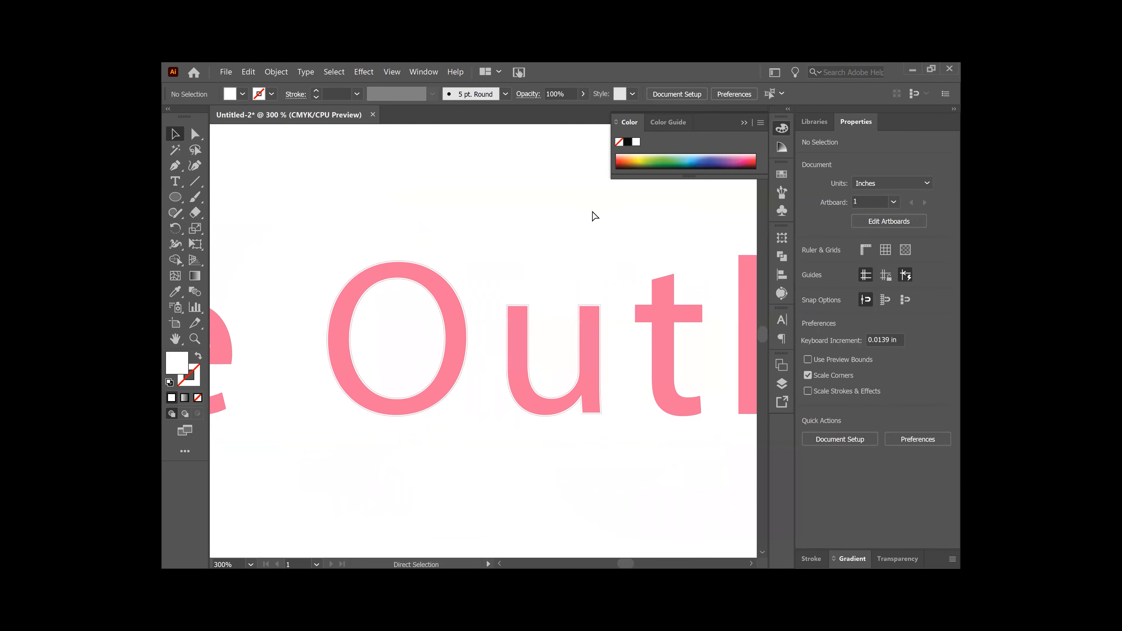
Step: Select the O letter shape and give it a thin 0.25 pt stroke
{"action": "key", "text": "space"}
{"action": "mouse_move", "coordinate": [580, 294]}
{"action": "left_mouse_down"}
{"action": "mouse_move", "coordinate": [574, 271]}
{"action": "mouse_move", "coordinate": [583, 277]}
{"action": "left_mouse_up"}
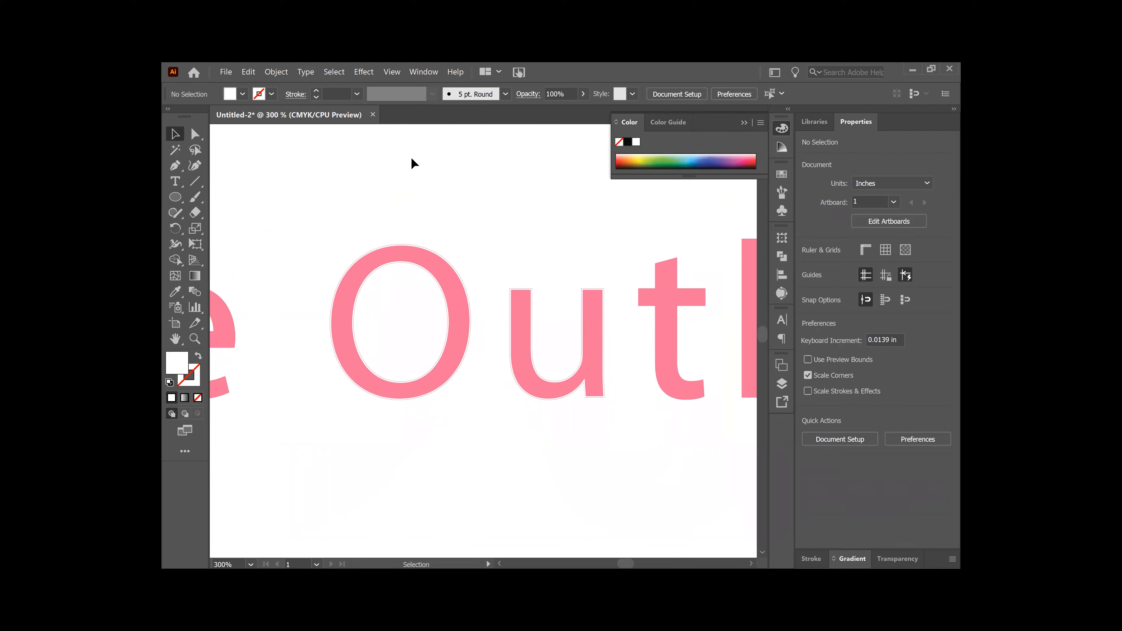
{"action": "key", "text": "ctrl+minus"}
{"action": "key", "text": "ctrl+minus"}
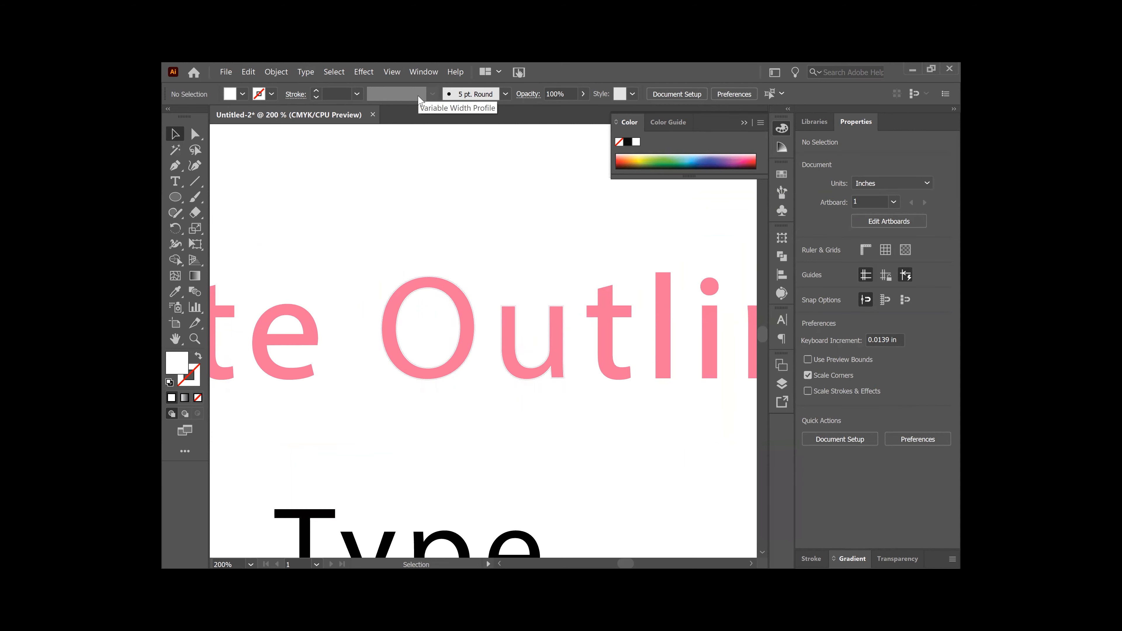
{"action": "key", "text": "space"}
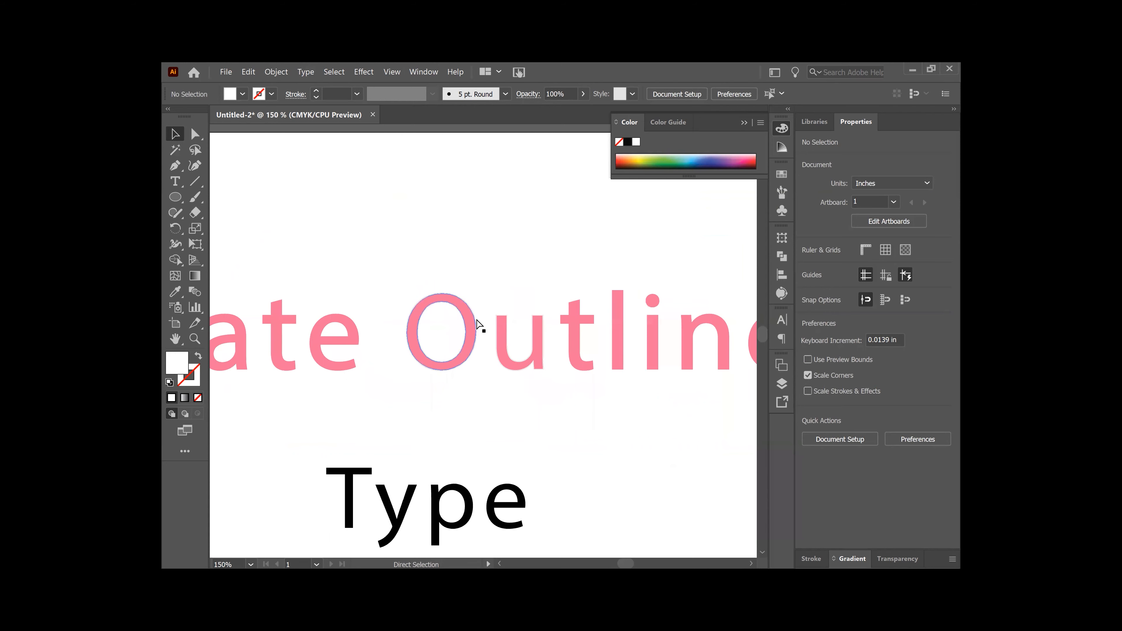
{"action": "key", "text": "ctrl+plus"}
{"action": "key", "text": "ctrl+plus"}
{"action": "key", "text": "ctrl+plus"}
{"action": "key", "text": "ctrl+plus"}
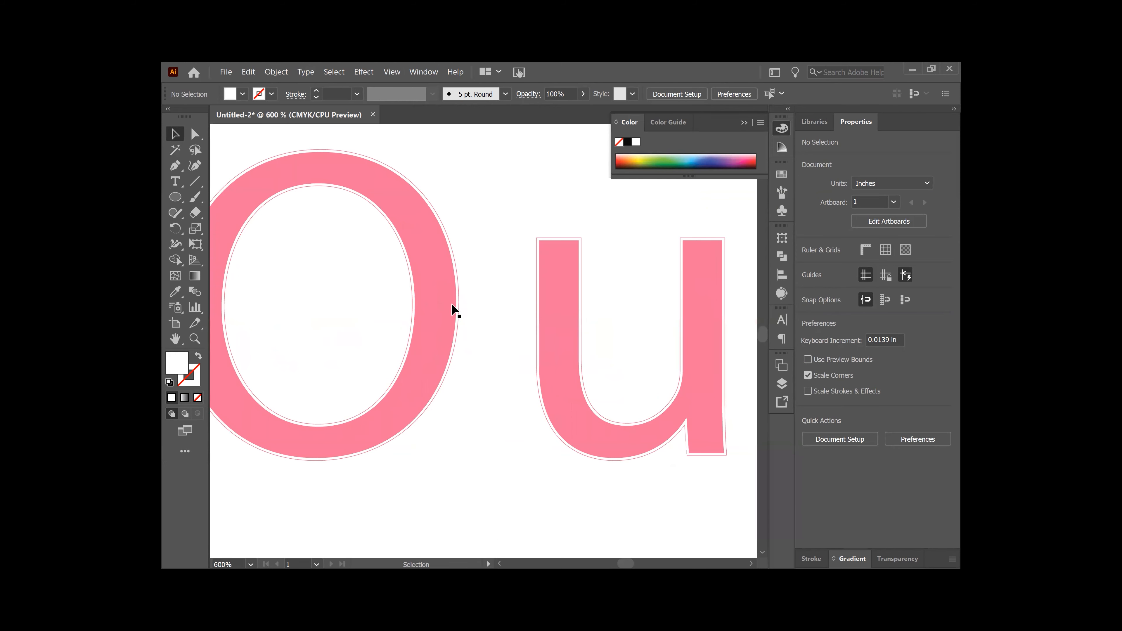
{"action": "left_click", "coordinate": [457, 310]}
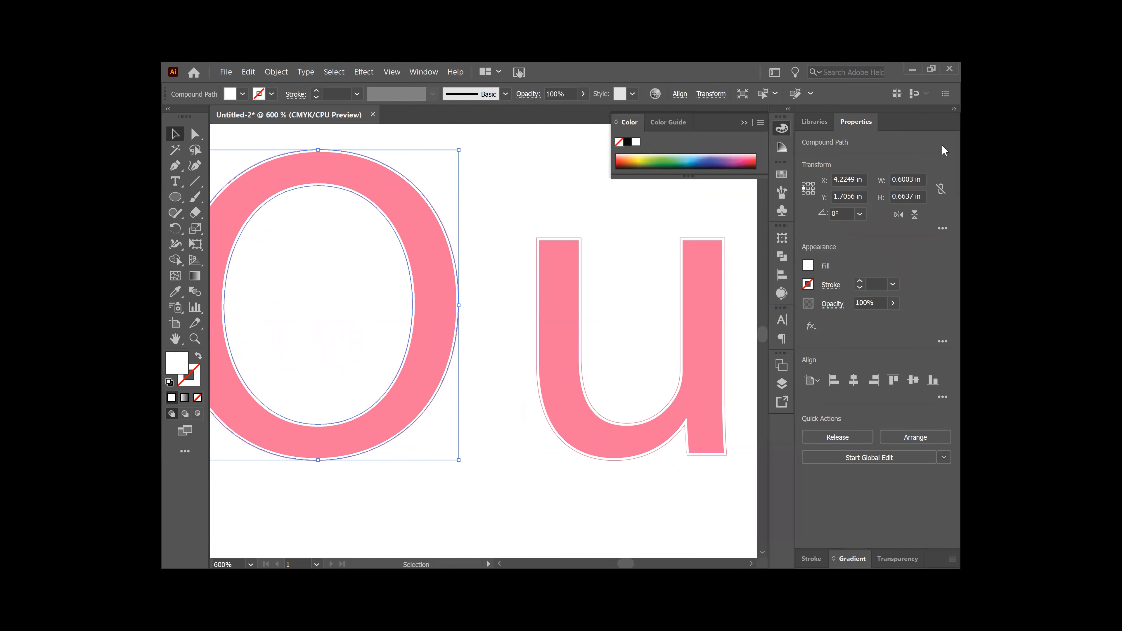
{"action": "left_click", "coordinate": [859, 283]}
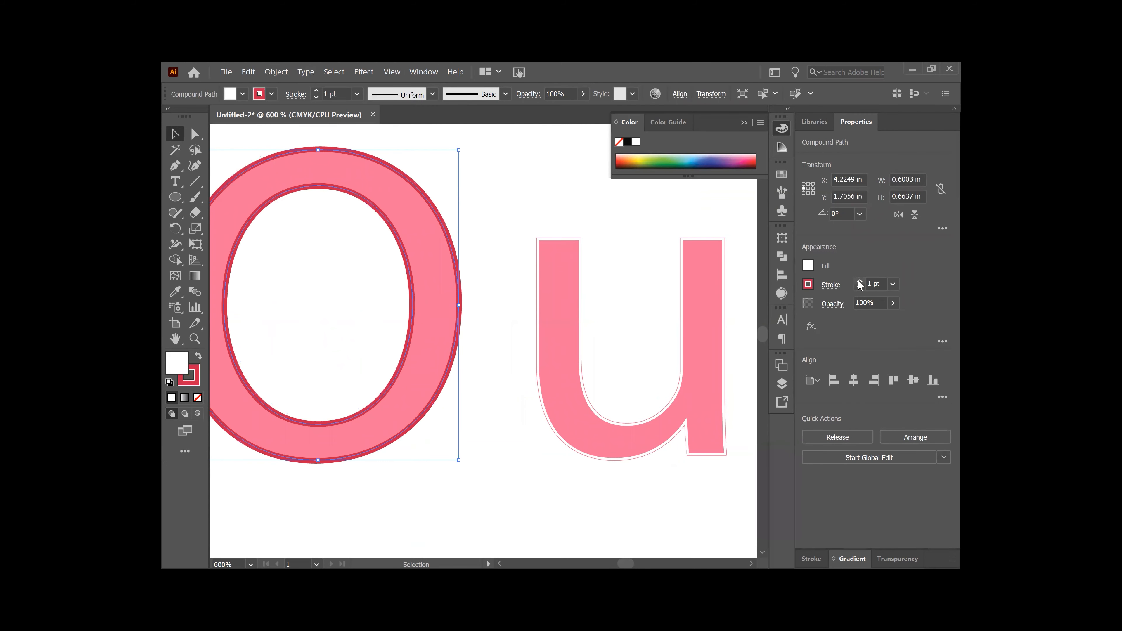
{"action": "left_click", "coordinate": [859, 287]}
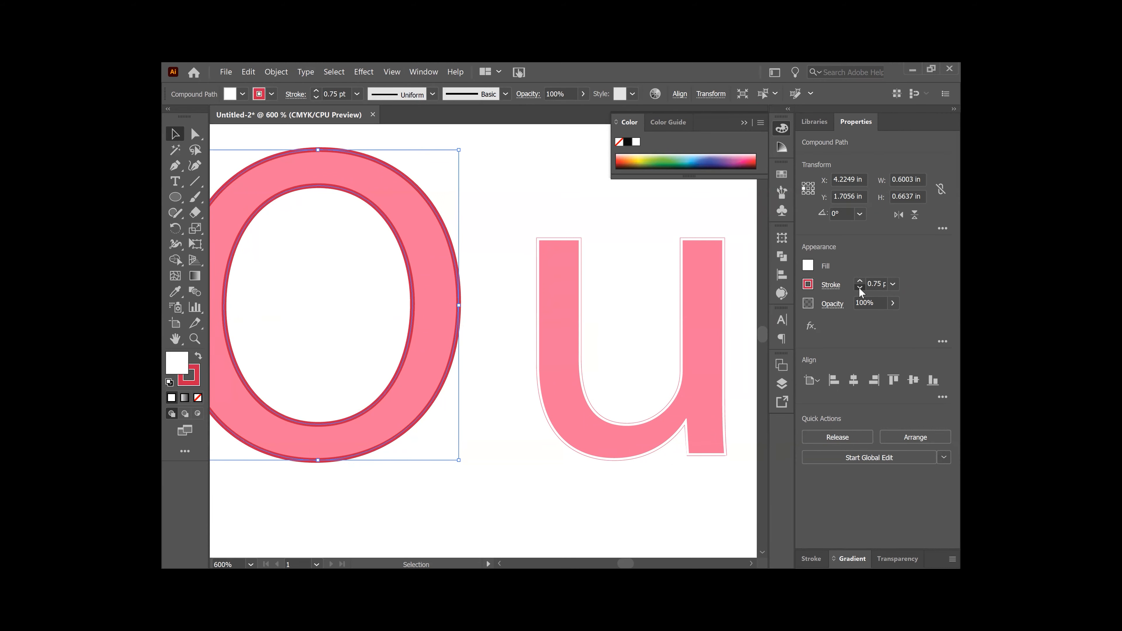
{"action": "left_click", "coordinate": [859, 287]}
{"action": "left_click", "coordinate": [859, 287]}
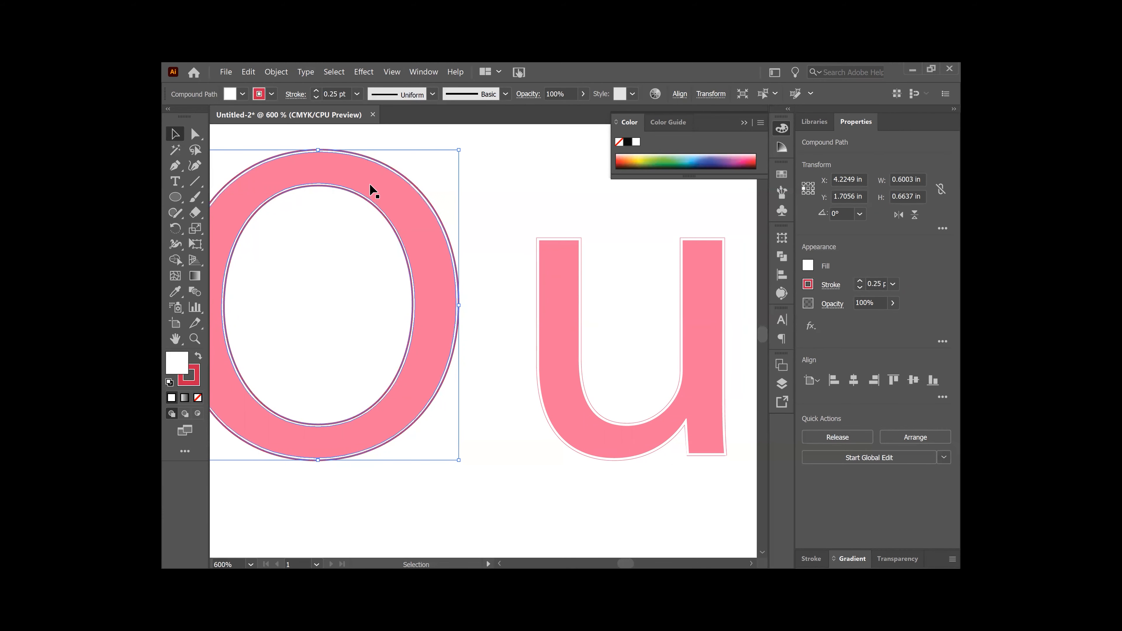
Step: Apply Object > Path > Offset Path to the O with a 0.05 in offset
{"action": "left_click", "coordinate": [275, 72]}
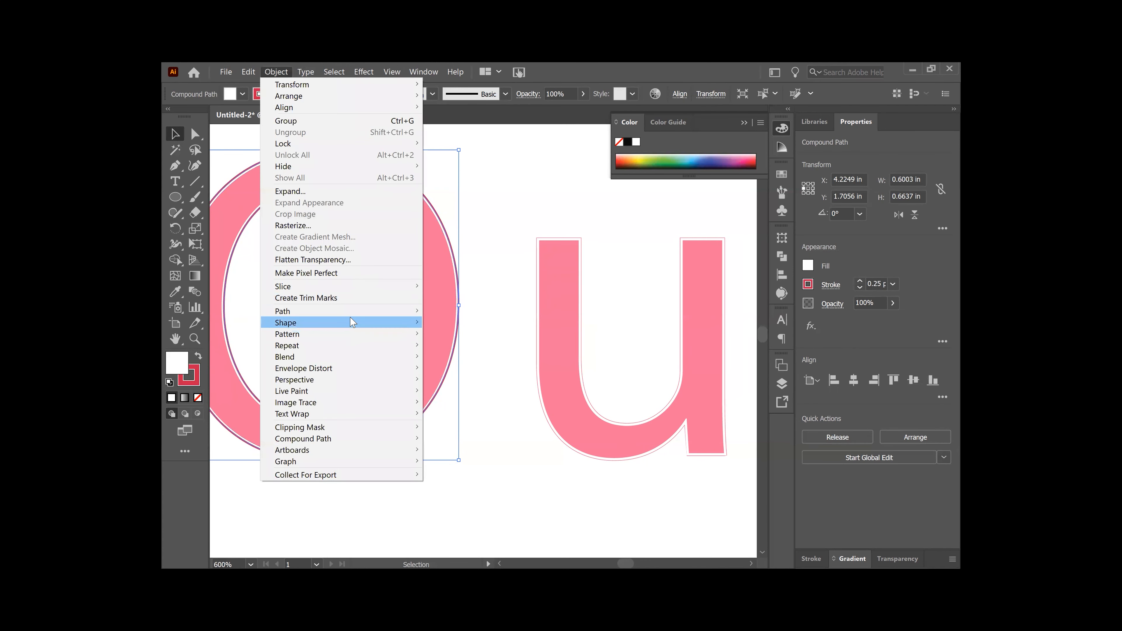
{"action": "mouse_move", "coordinate": [360, 311]}
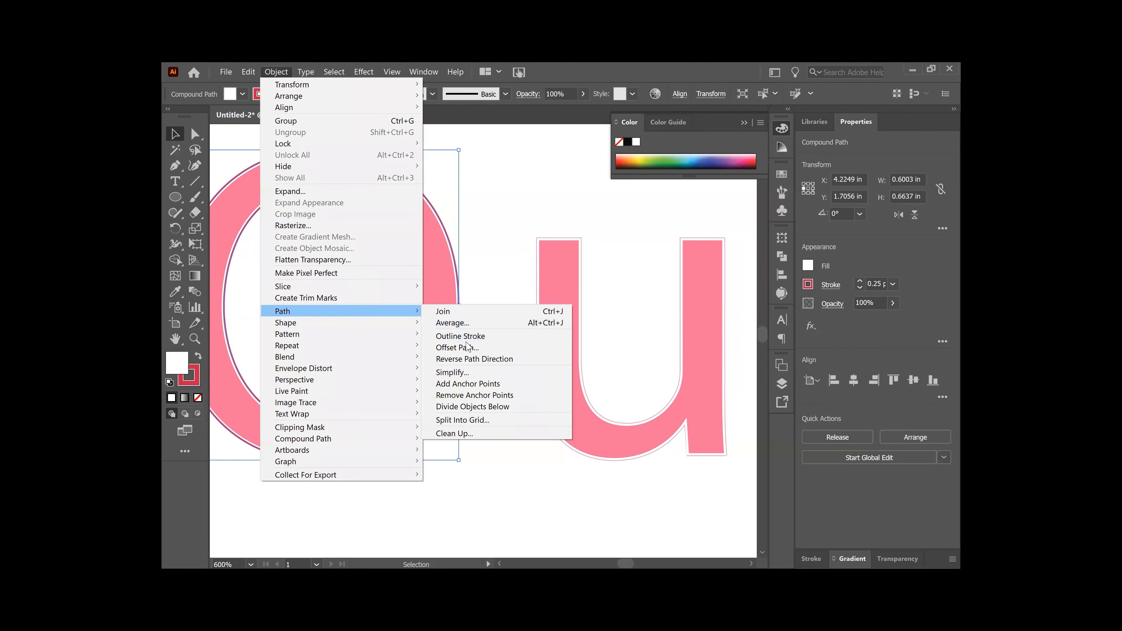
{"action": "left_click", "coordinate": [457, 347]}
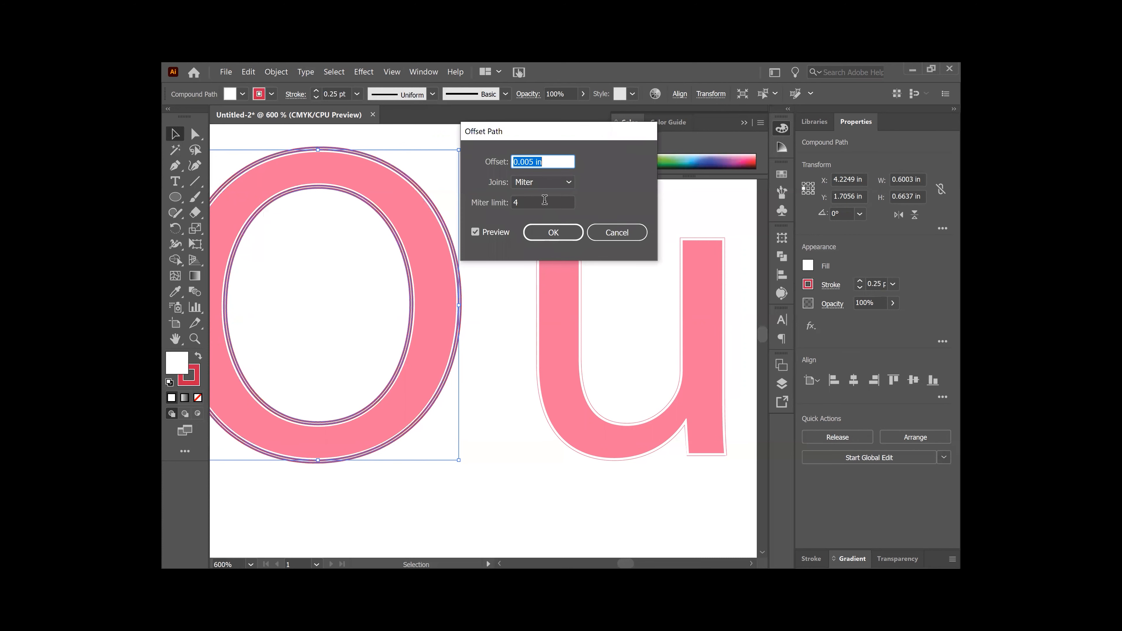
{"action": "left_click", "coordinate": [534, 162]}
{"action": "type", "text": "5"}
{"action": "left_click", "coordinate": [558, 235]}
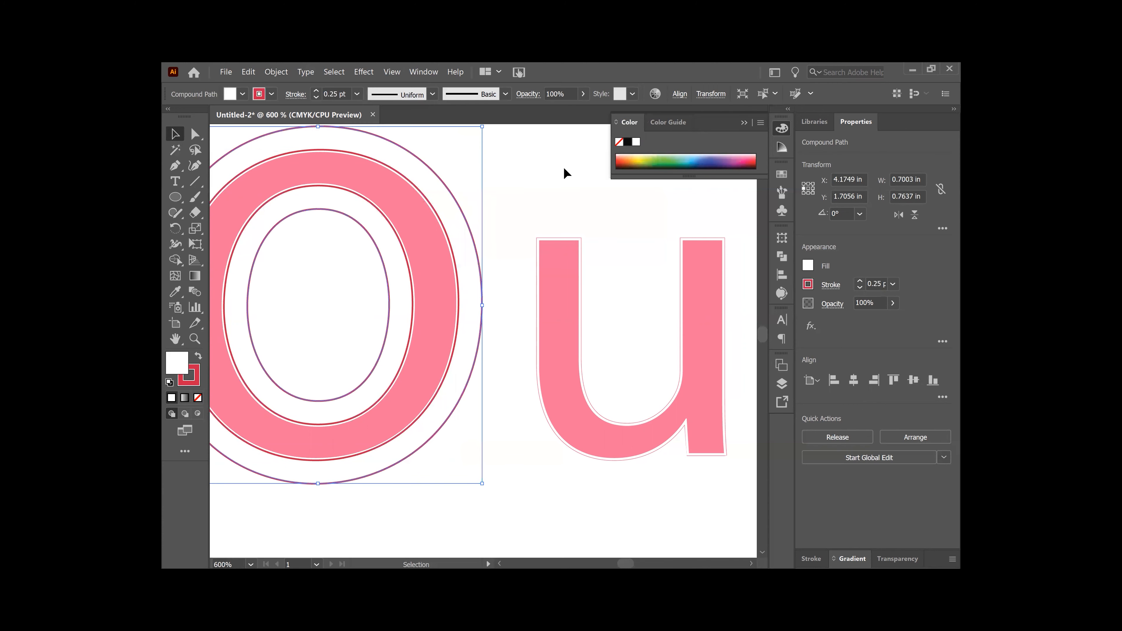
Step: Confirm the offset, then give the O's offset outlines a red 1 pt stroke
{"action": "left_click", "coordinate": [570, 172]}
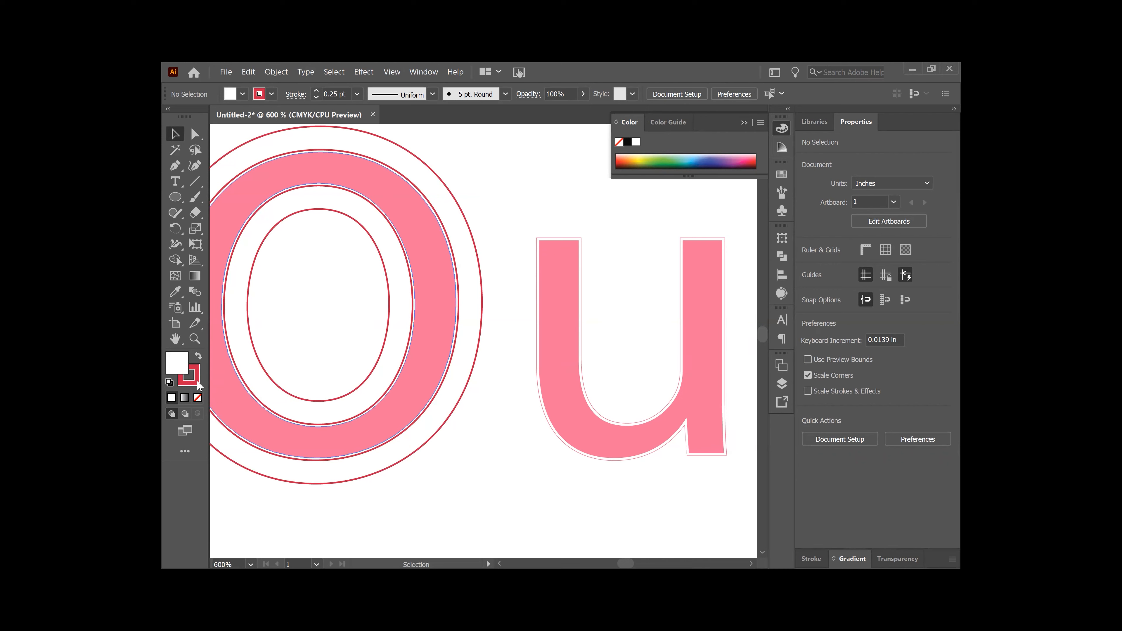
{"action": "left_click", "coordinate": [467, 311]}
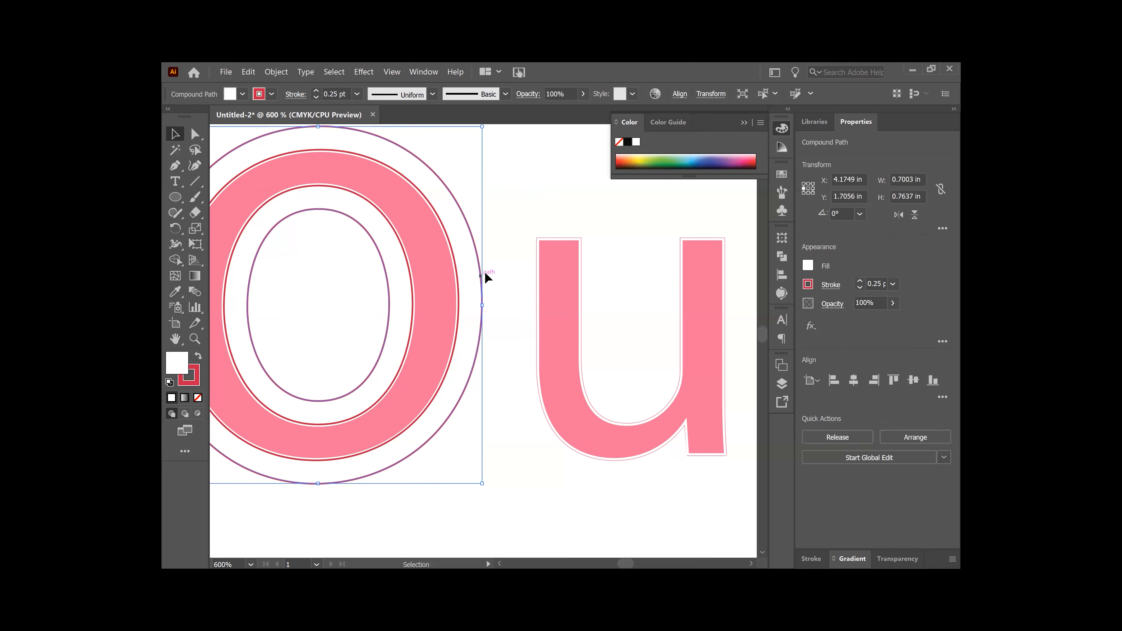
{"action": "left_click", "coordinate": [199, 381]}
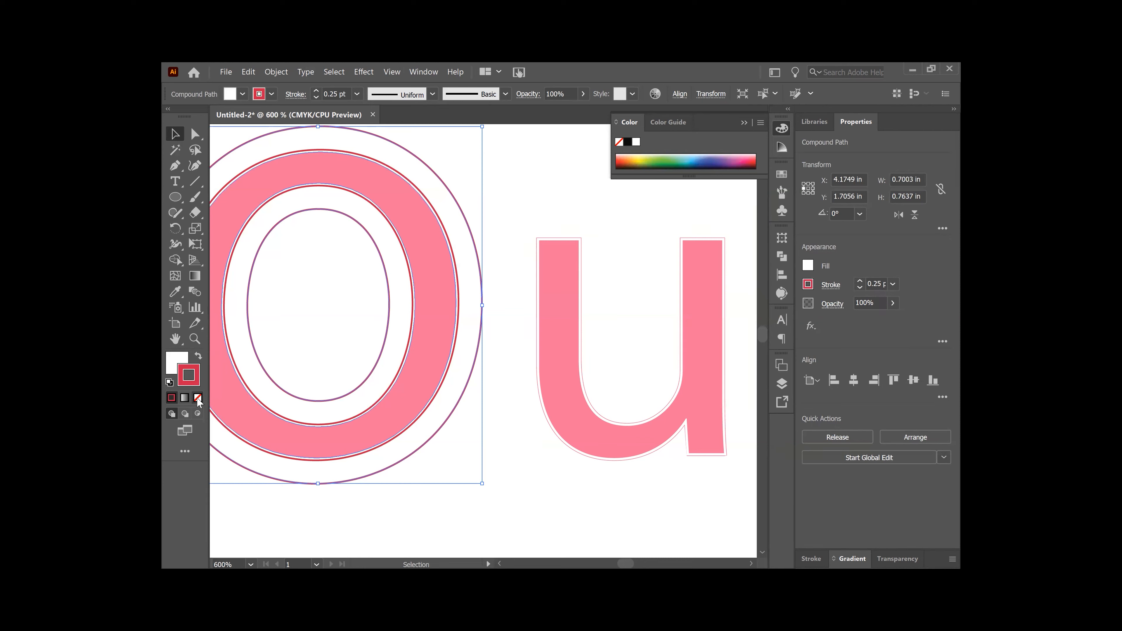
{"action": "left_click", "coordinate": [197, 397]}
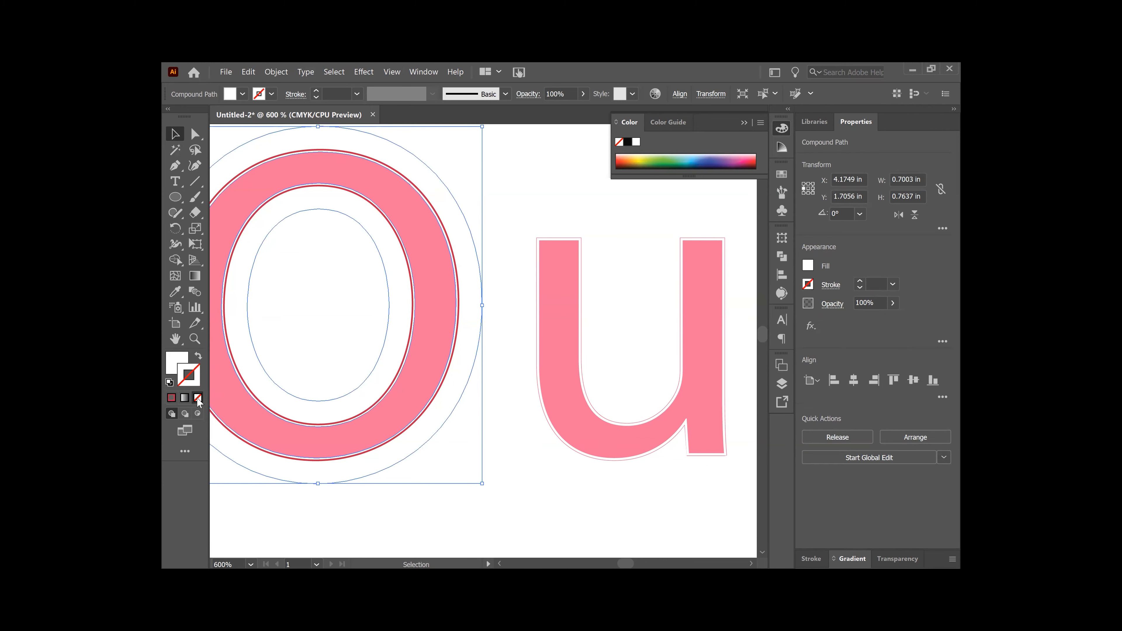
{"action": "left_click", "coordinate": [172, 398]}
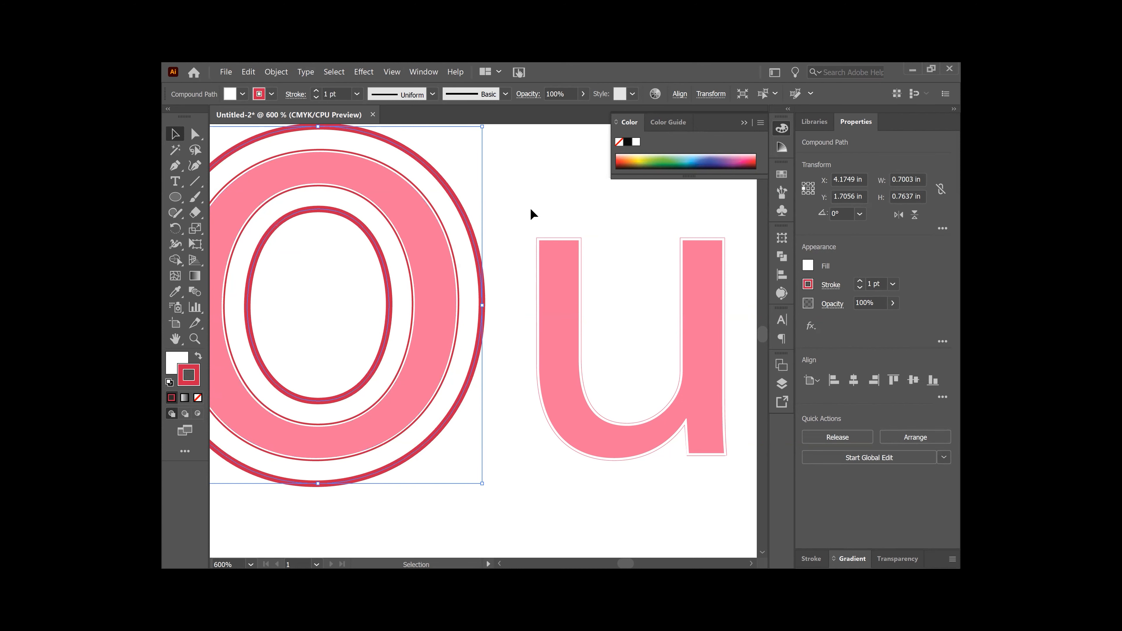
{"action": "key", "text": "ctrl+minus"}
{"action": "key", "text": "ctrl+minus"}
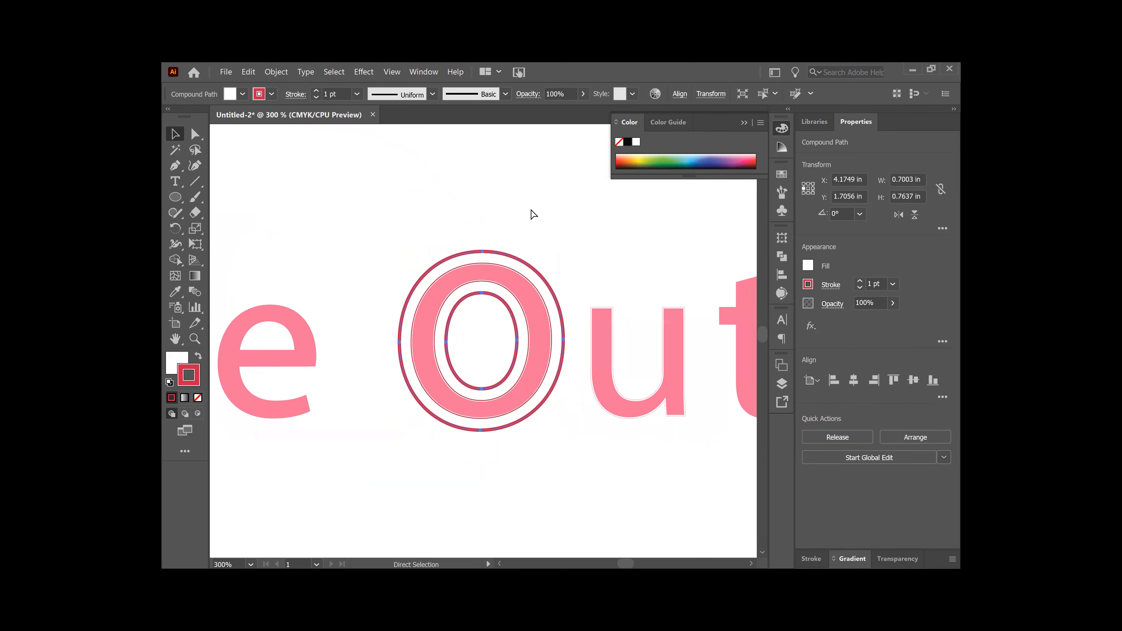
Step: Set the O's offset outlines to no stroke, deselect, and zoom out
{"action": "key", "text": "v"}
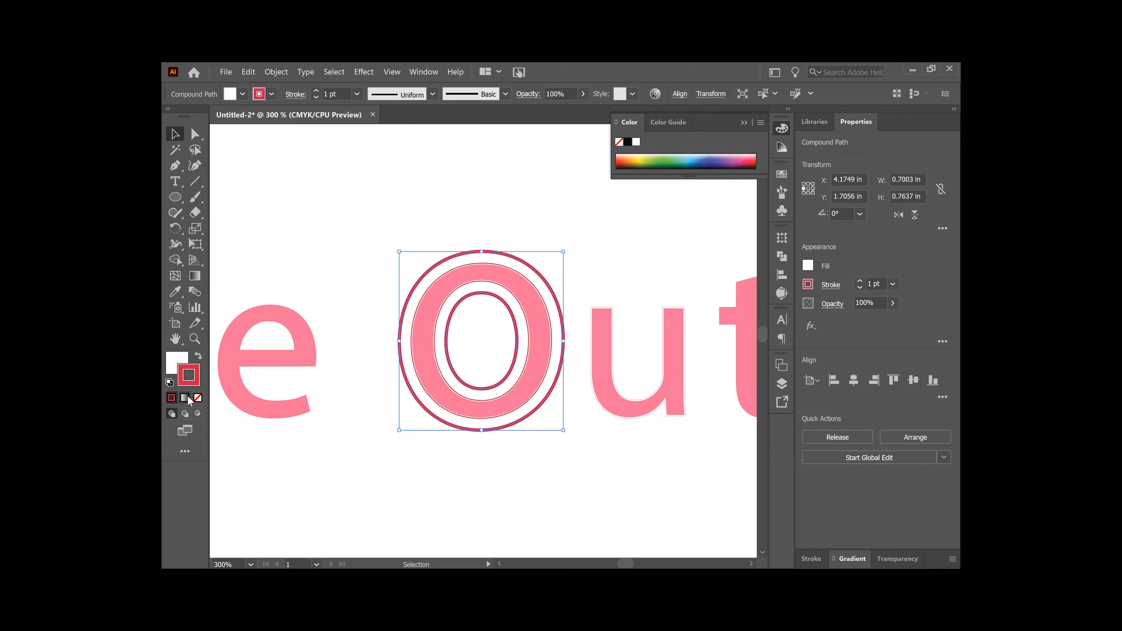
{"action": "left_click", "coordinate": [198, 398]}
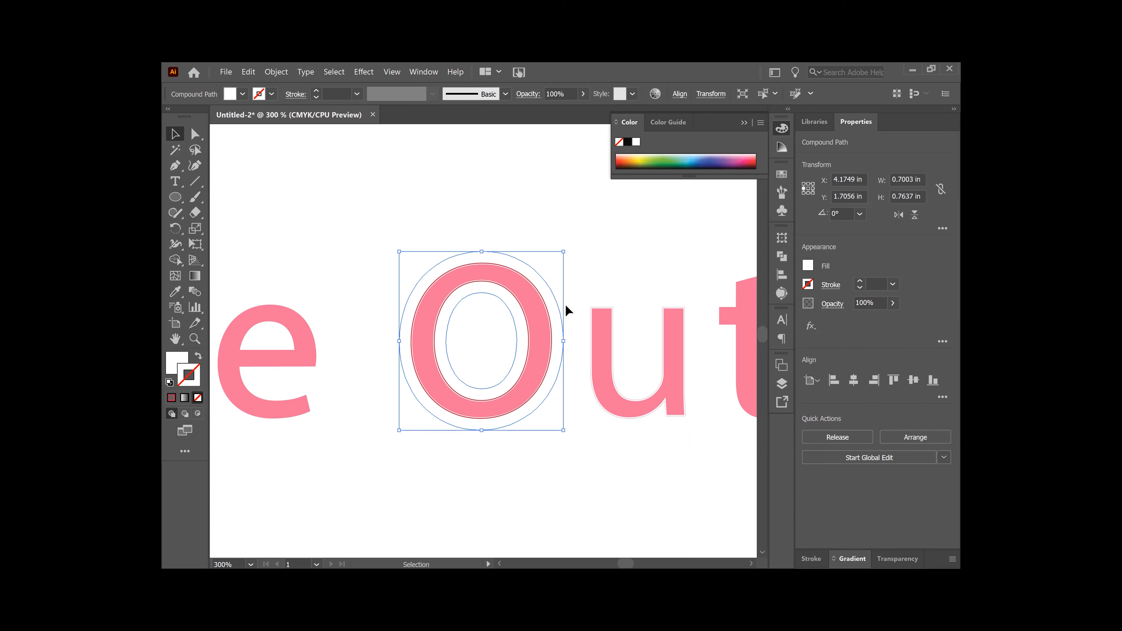
{"action": "left_click", "coordinate": [522, 232]}
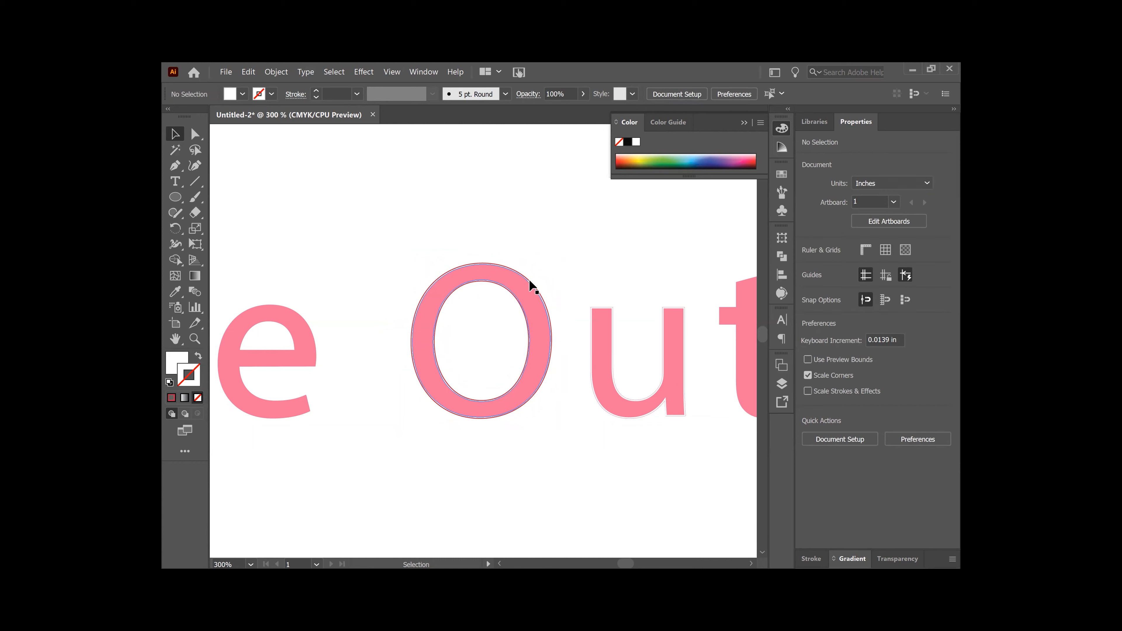
{"action": "key", "text": "ctrl"}
{"action": "key", "text": "ctrl+minus"}
{"action": "key", "text": "ctrl+minus"}
{"action": "key", "text": "ctrl+minus"}
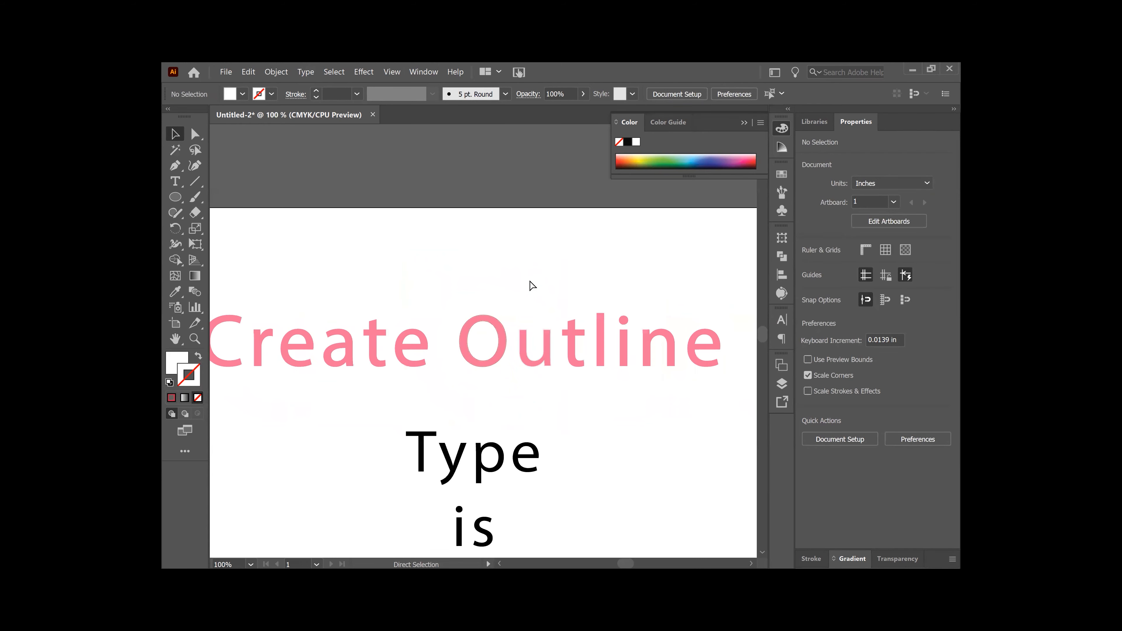
Step: With the Ellipse tool, draw a circle to the right of the paragraph
{"action": "left_click_drag", "start_coordinate": [581, 418], "coordinate": [505, 231]}
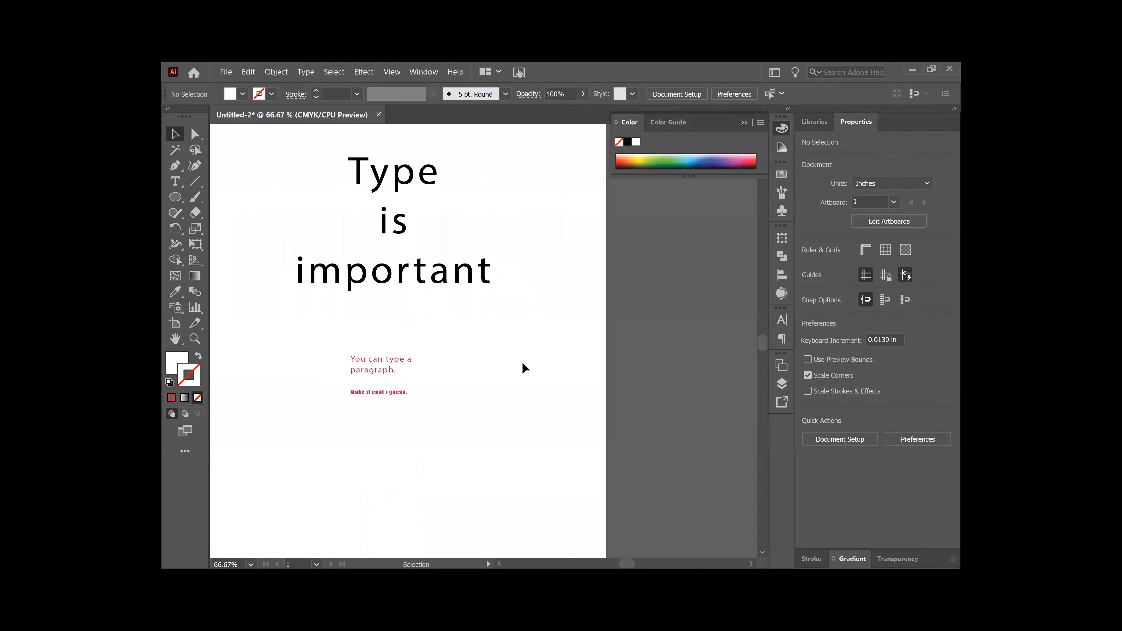
{"action": "mouse_move", "coordinate": [494, 353]}
{"action": "left_mouse_down"}
{"action": "mouse_move", "coordinate": [483, 354]}
{"action": "mouse_move", "coordinate": [488, 366]}
{"action": "mouse_move", "coordinate": [492, 356]}
{"action": "left_mouse_up"}
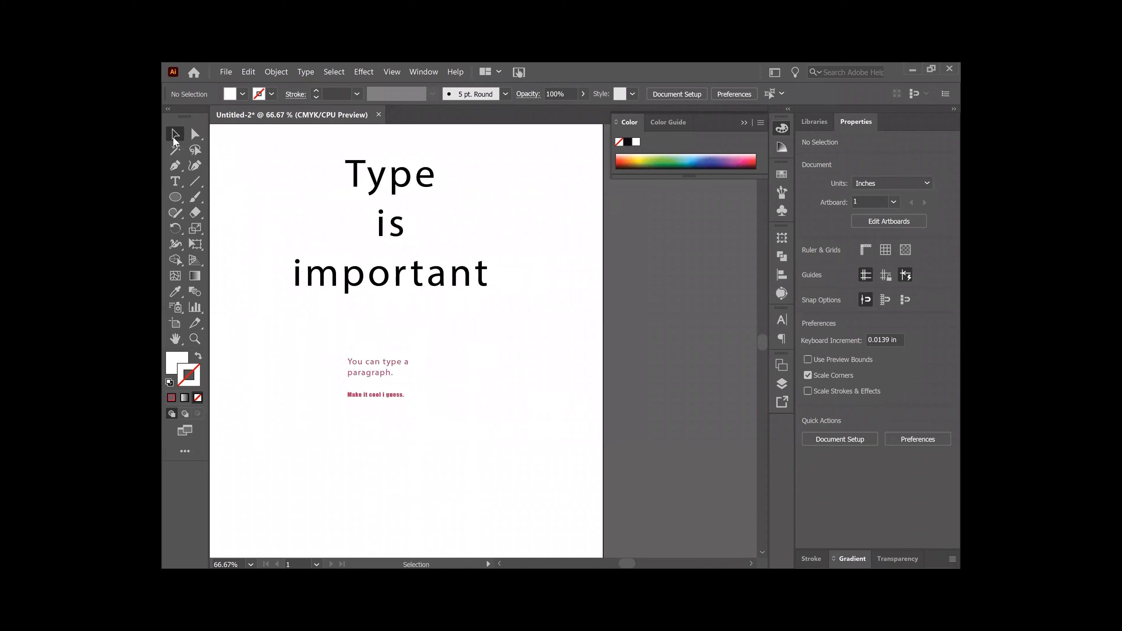
{"action": "left_click", "coordinate": [176, 199]}
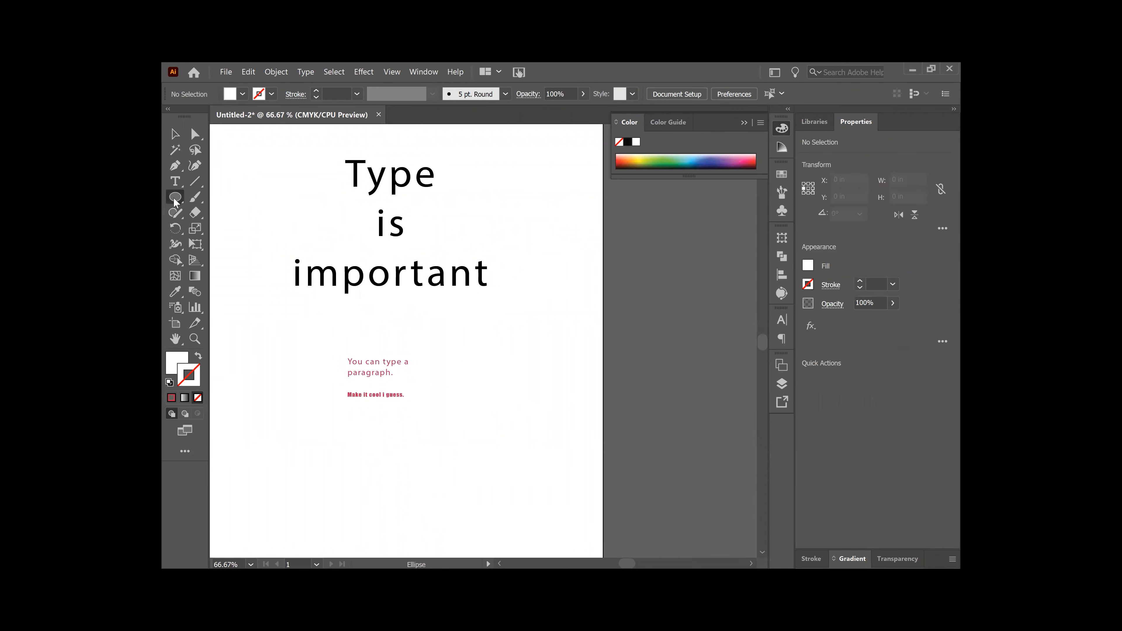
{"action": "left_click", "coordinate": [176, 199]}
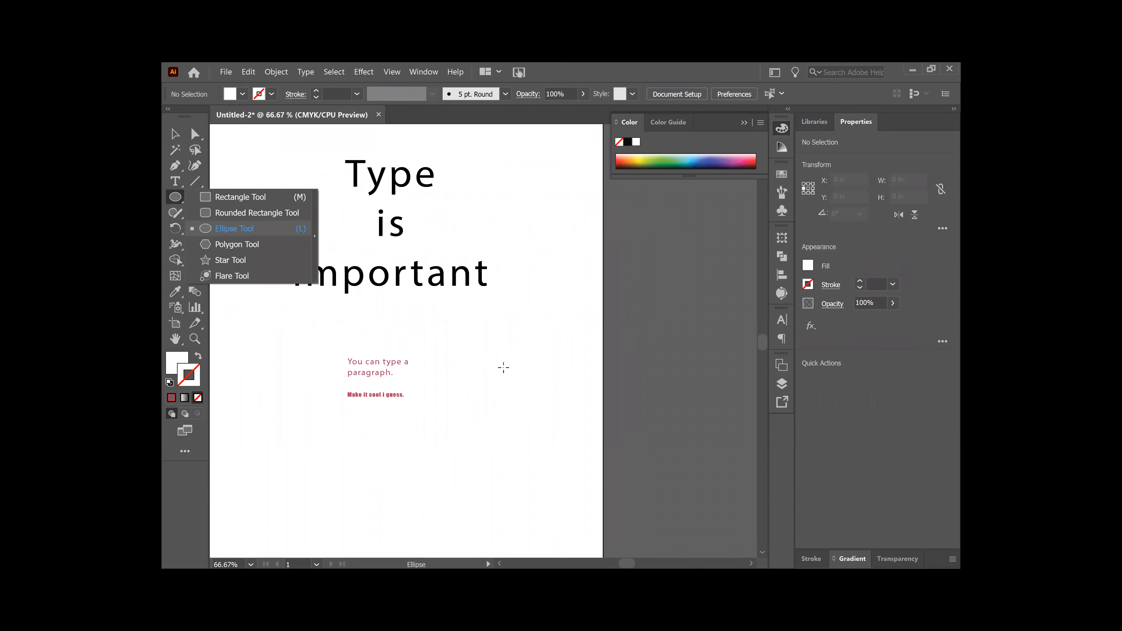
{"action": "left_click", "coordinate": [503, 368]}
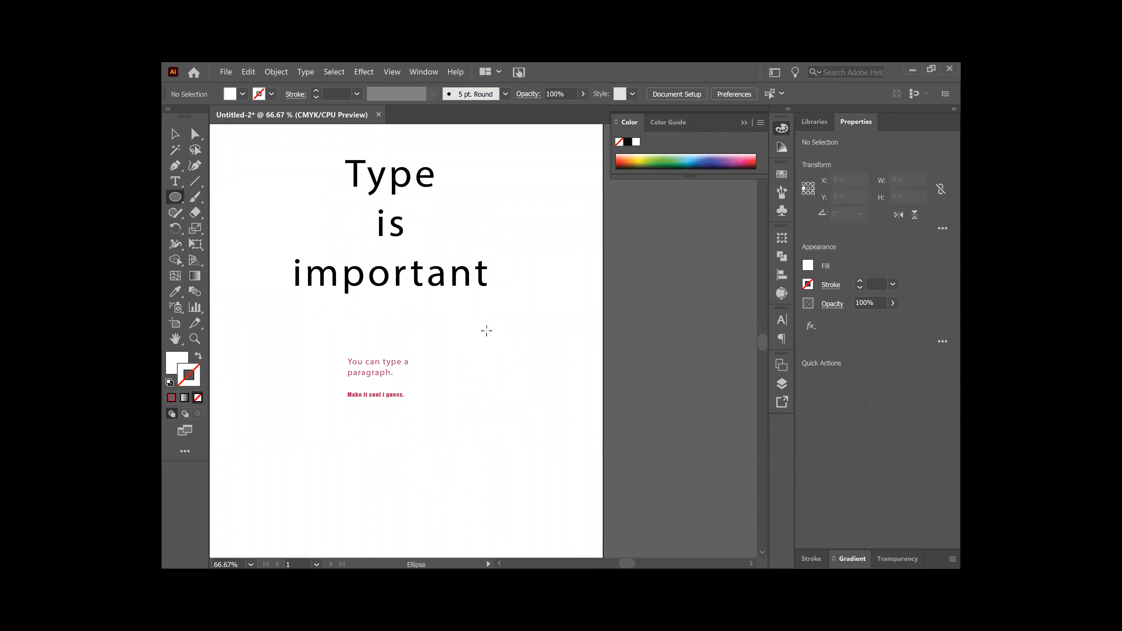
{"action": "left_click_drag", "start_coordinate": [467, 315], "coordinate": [553, 399]}
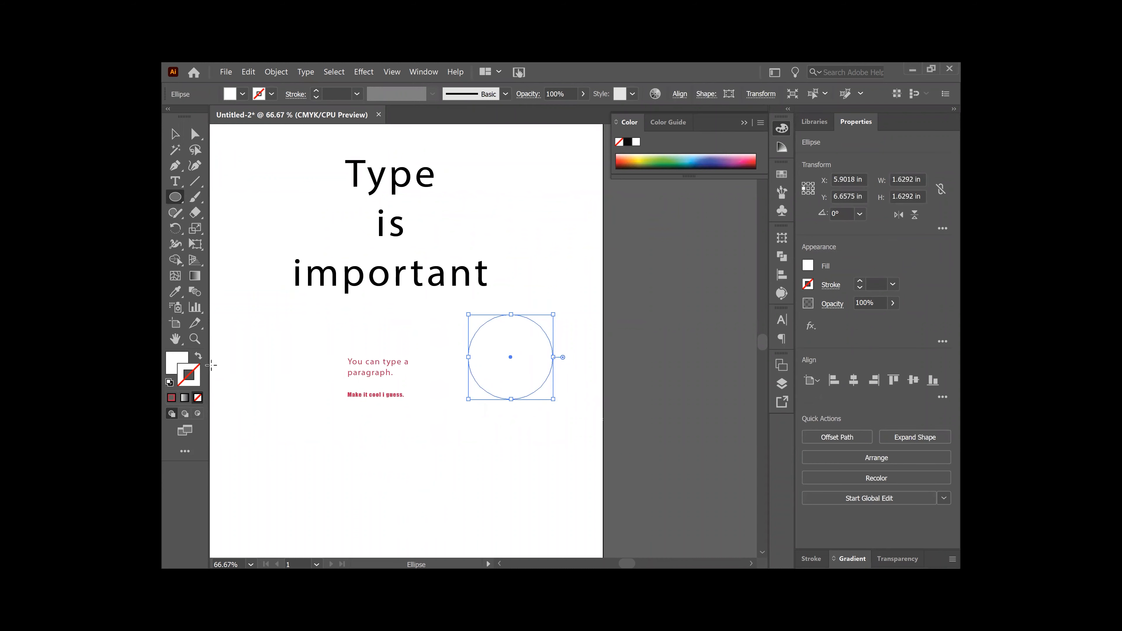
Step: Give the circle no fill and a black outline, then deselect it
{"action": "left_click", "coordinate": [178, 361]}
{"action": "left_click", "coordinate": [198, 399]}
{"action": "left_click", "coordinate": [782, 129]}
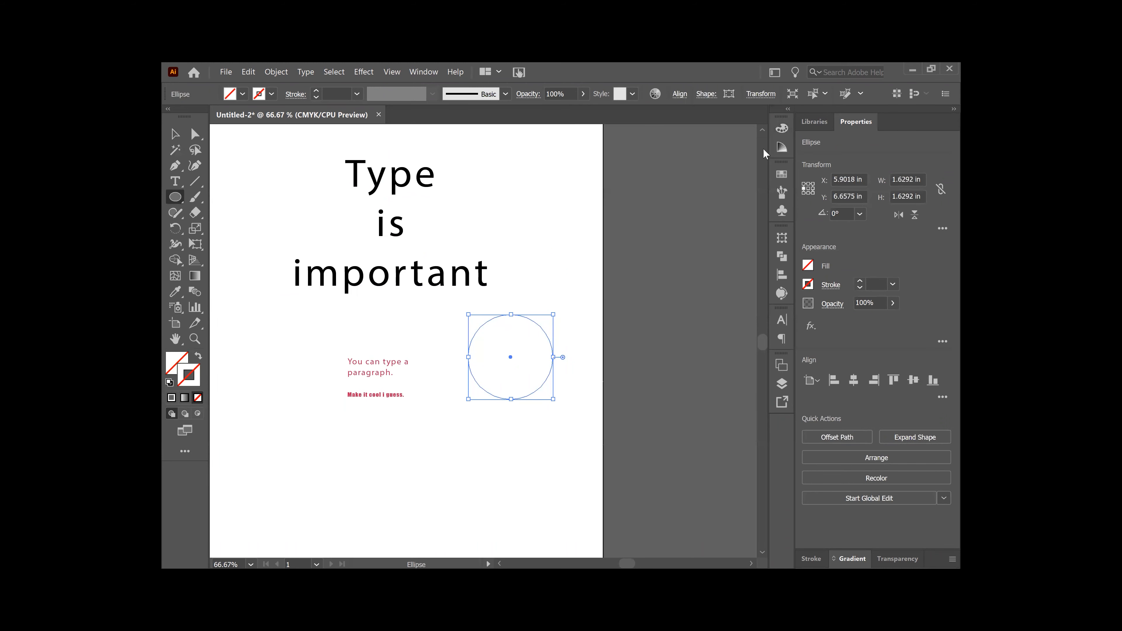
{"action": "left_click", "coordinate": [782, 129]}
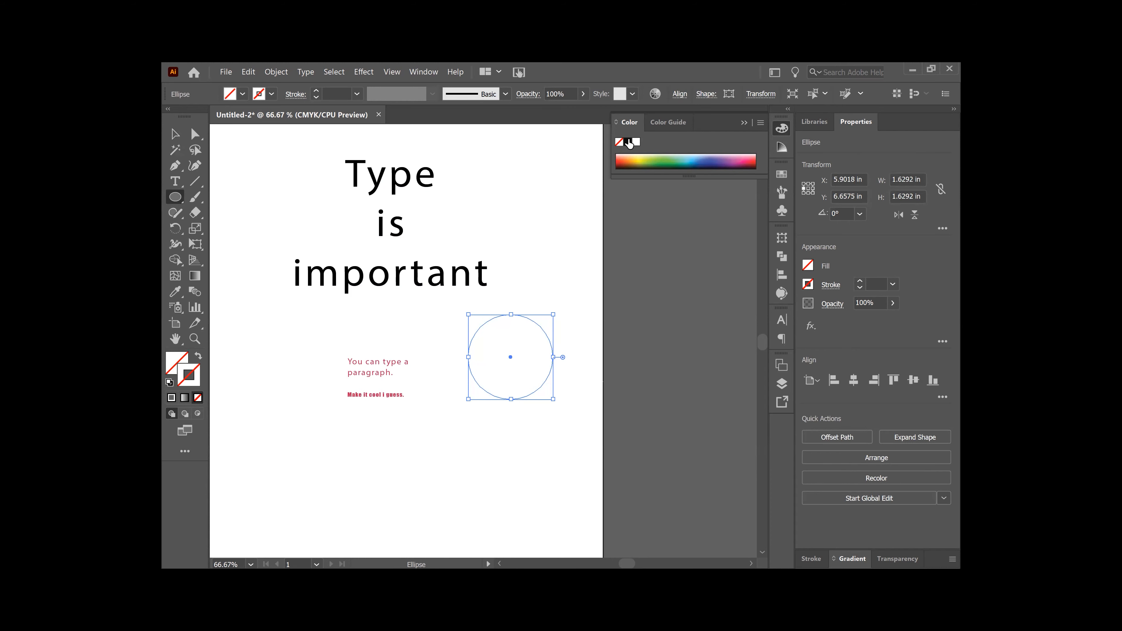
{"action": "left_click", "coordinate": [629, 142]}
{"action": "left_click", "coordinate": [174, 133]}
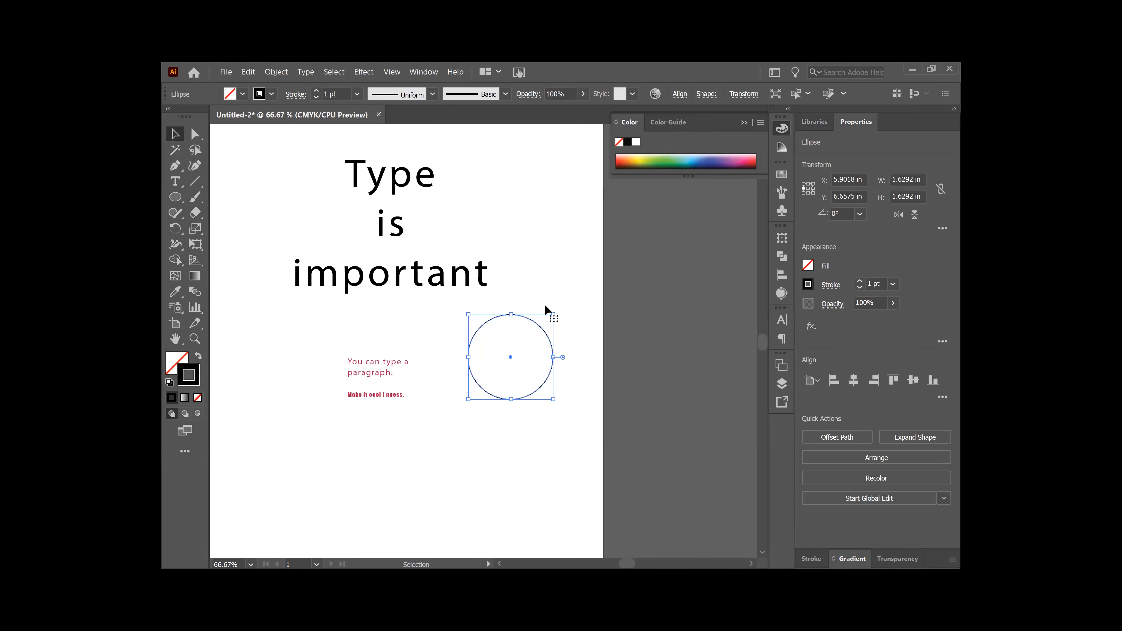
{"action": "left_click", "coordinate": [528, 288]}
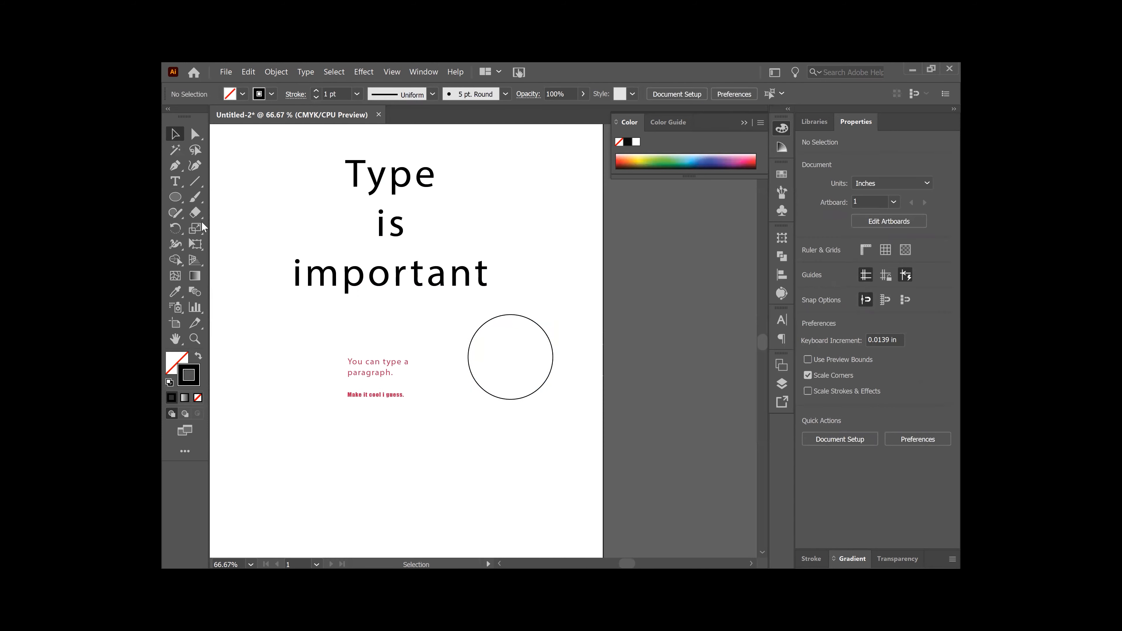
Step: Choose the Type on a Path tool and zoom in on the circle
{"action": "right_click", "coordinate": [176, 182]}
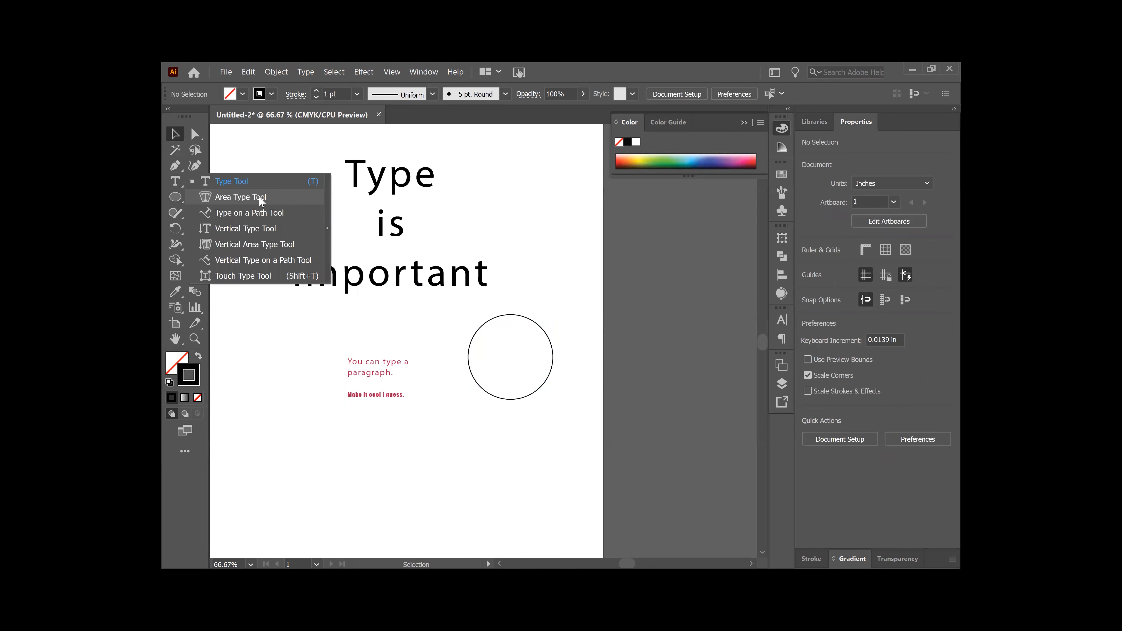
{"action": "left_click", "coordinate": [261, 214]}
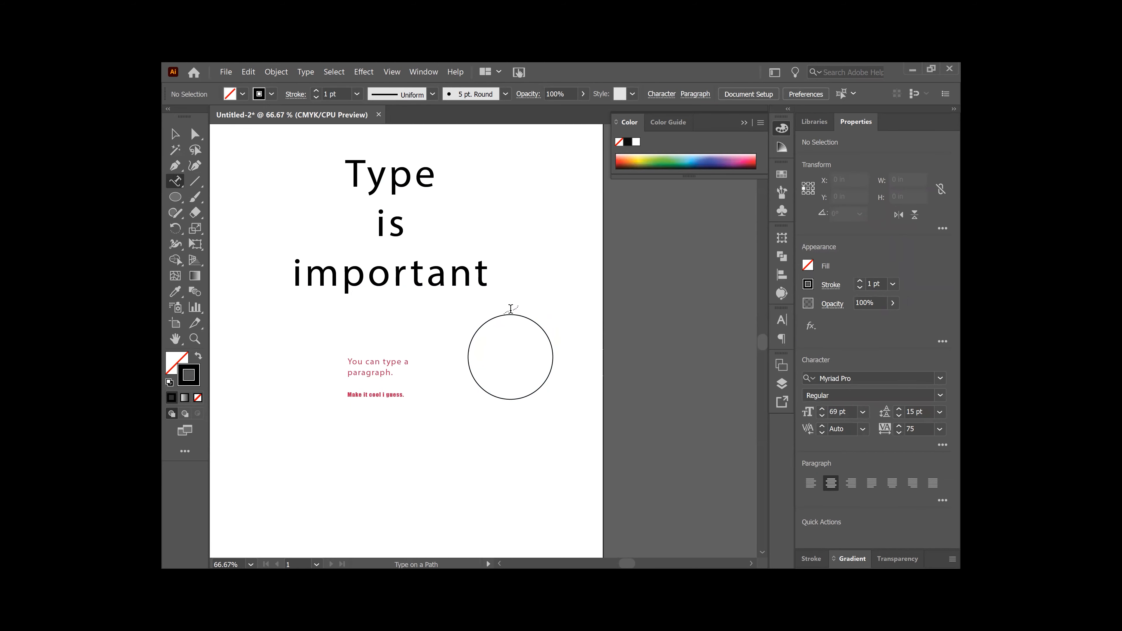
{"action": "key", "text": "ctrl+plus"}
{"action": "key", "text": "ctrl+plus"}
{"action": "key", "text": "ctrl+plus"}
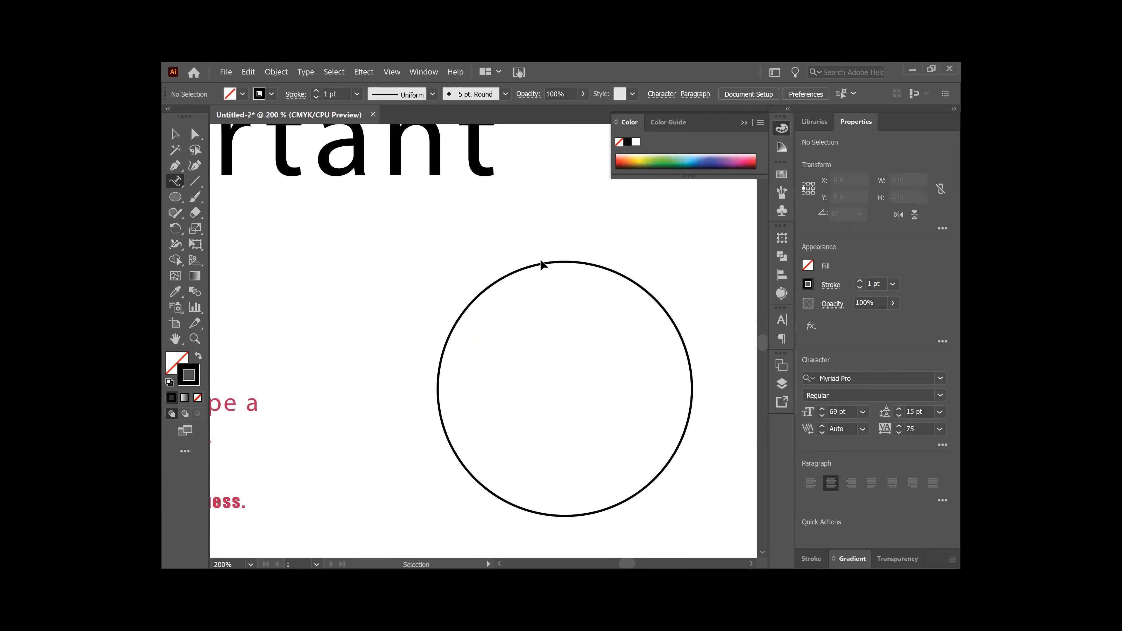
{"action": "key", "text": "ctrl+plus"}
{"action": "key", "text": "ctrl+plus"}
{"action": "left_click_drag", "start_coordinate": [527, 247], "coordinate": [350, 252]}
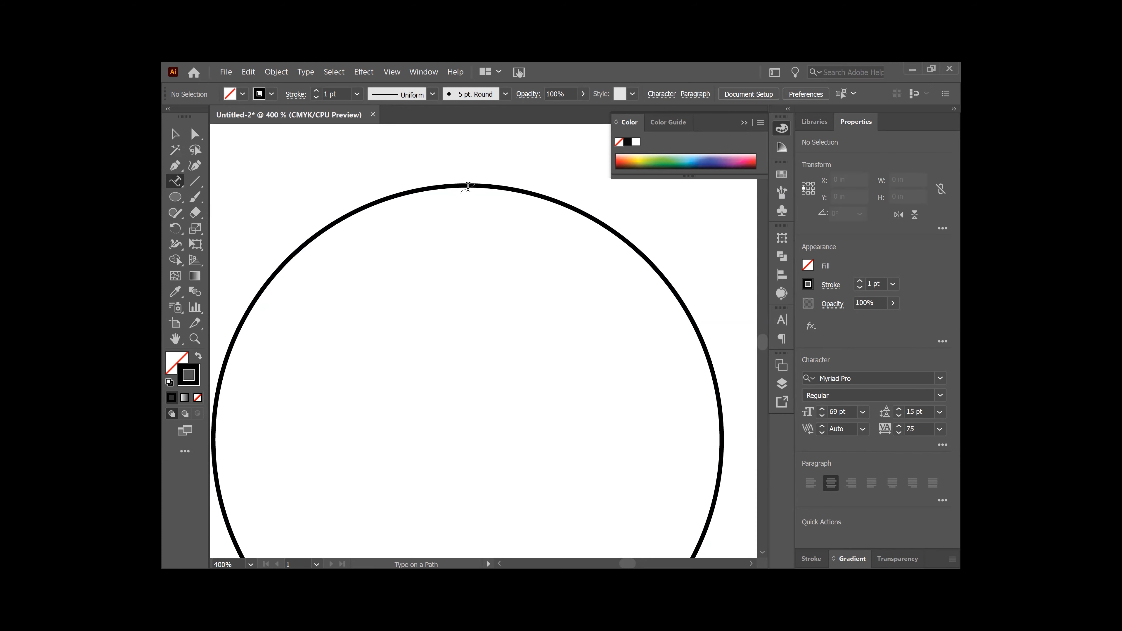
Step: Start 'Lorem ipsum' type along the circle's path and set it to 20 pt
{"action": "left_click", "coordinate": [467, 186]}
{"action": "key", "text": "ctrl"}
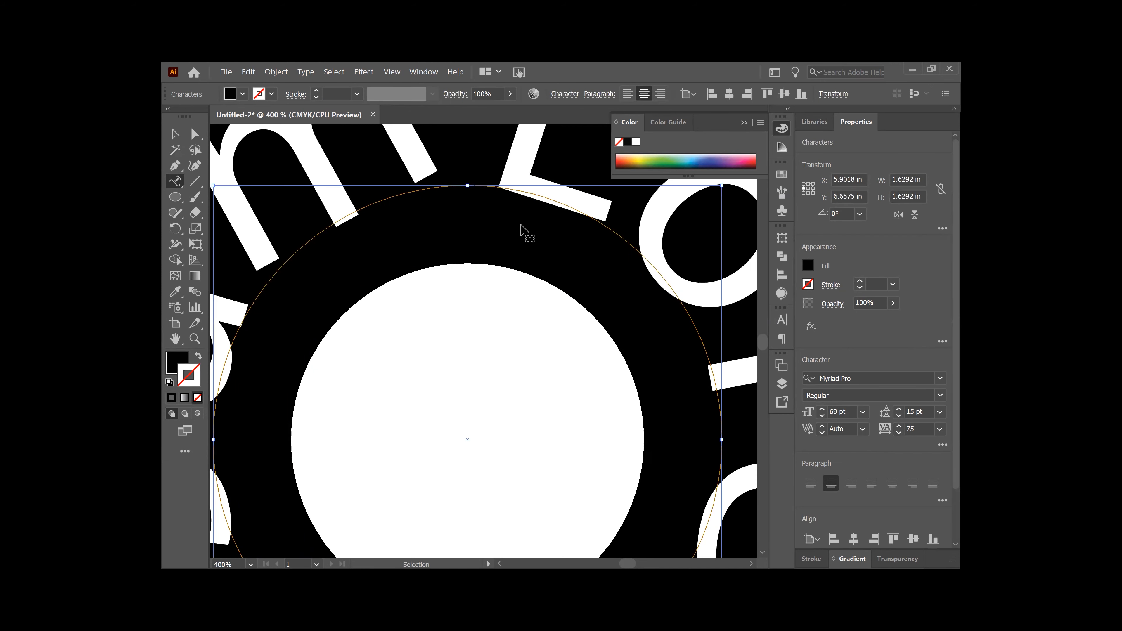
{"action": "key", "text": "ctrl+minus"}
{"action": "key", "text": "ctrl+minus"}
{"action": "key", "text": "ctrl+minus"}
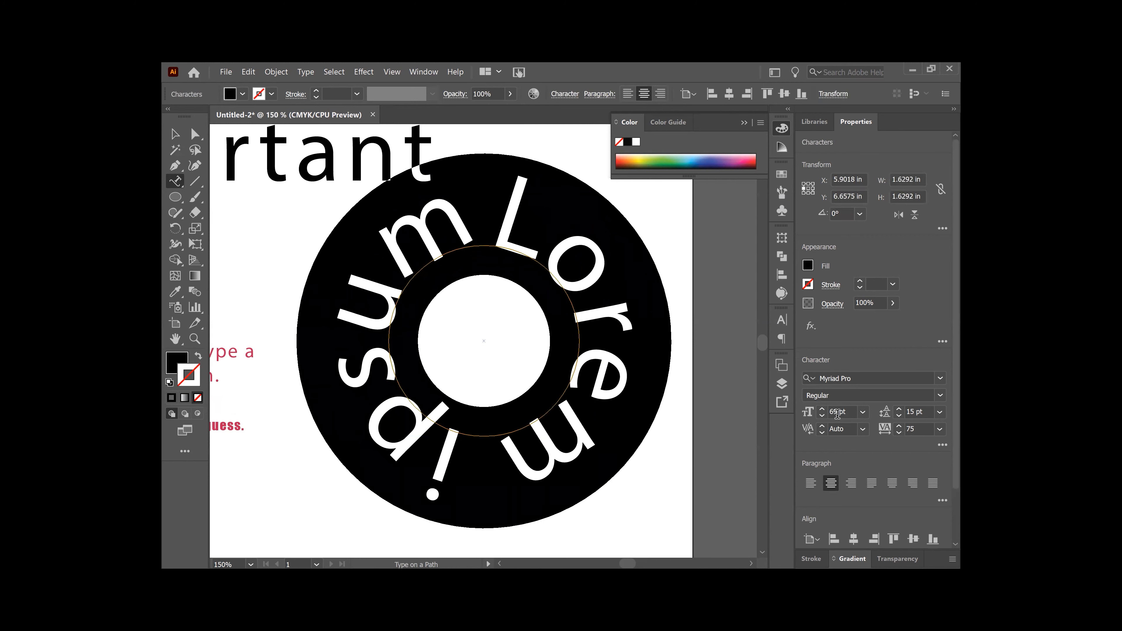
{"action": "left_click", "coordinate": [837, 413]}
{"action": "key", "text": "BackSpace"}
{"action": "key", "text": "BackSpace"}
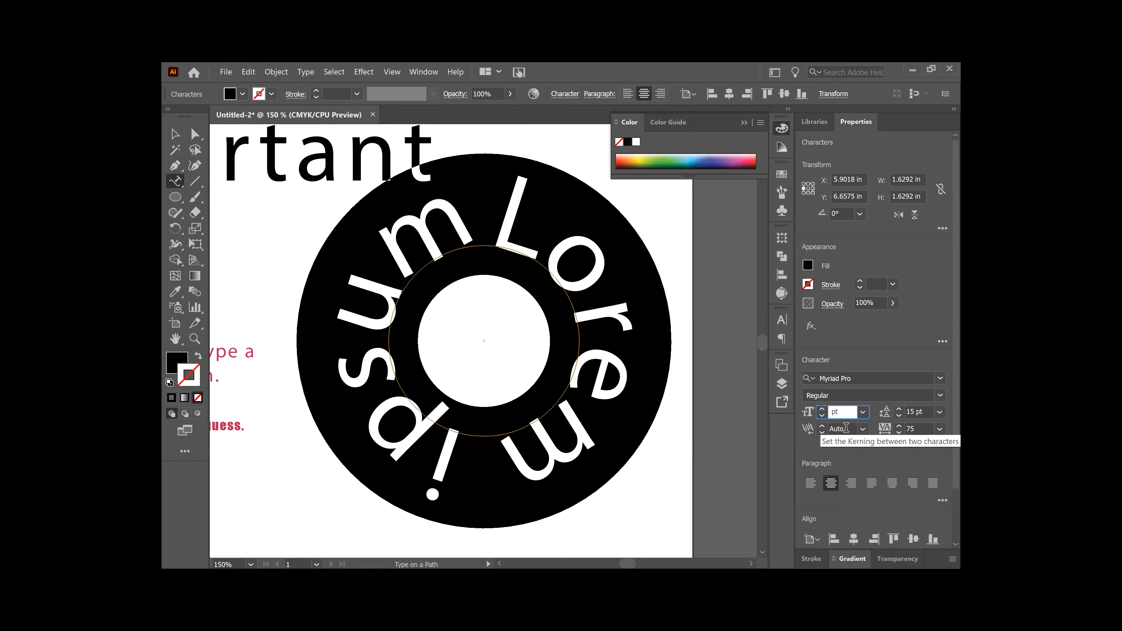
{"action": "type", "text": "20"}
{"action": "key", "text": "Return"}
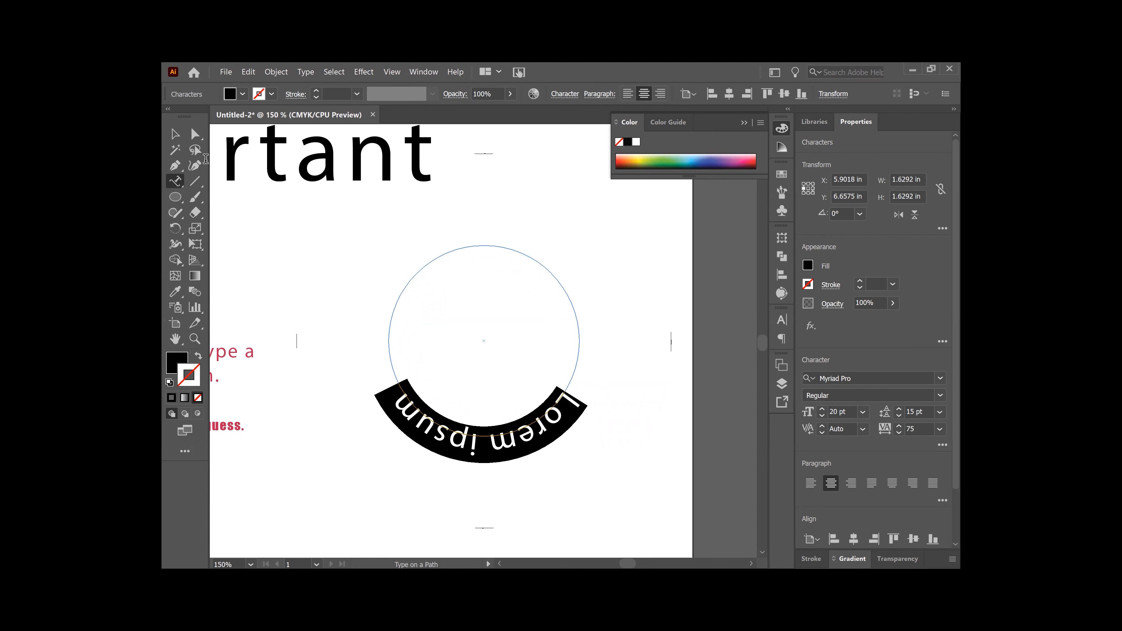
Step: Rotate the path-text object to 180°, then enter its text for editing
{"action": "left_click", "coordinate": [175, 134]}
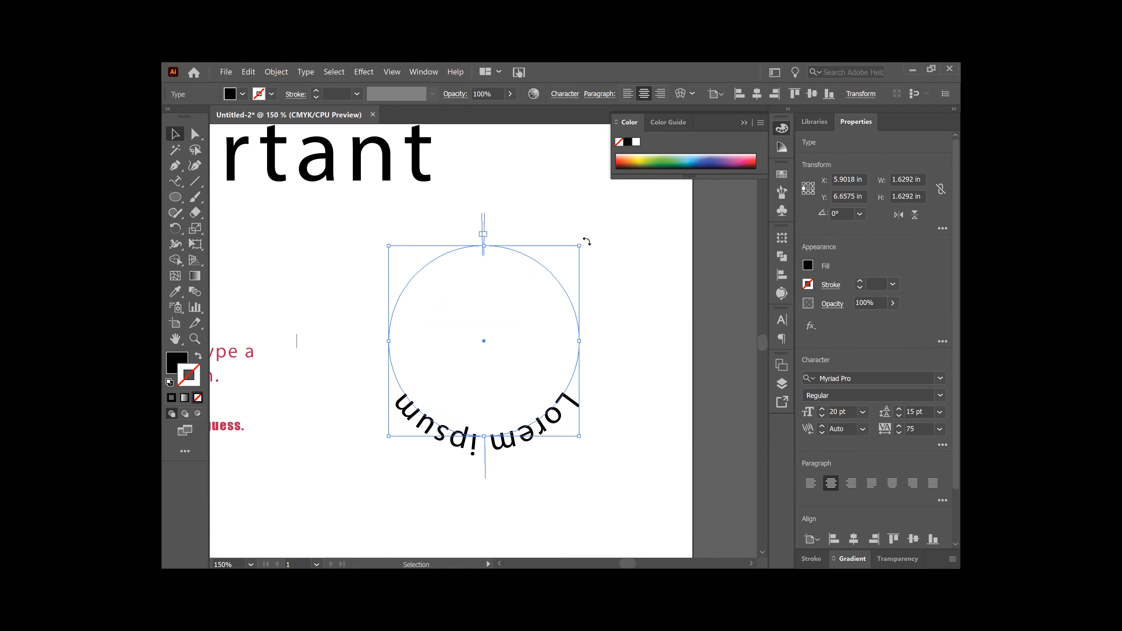
{"action": "left_click_drag", "start_coordinate": [587, 241], "coordinate": [370, 454]}
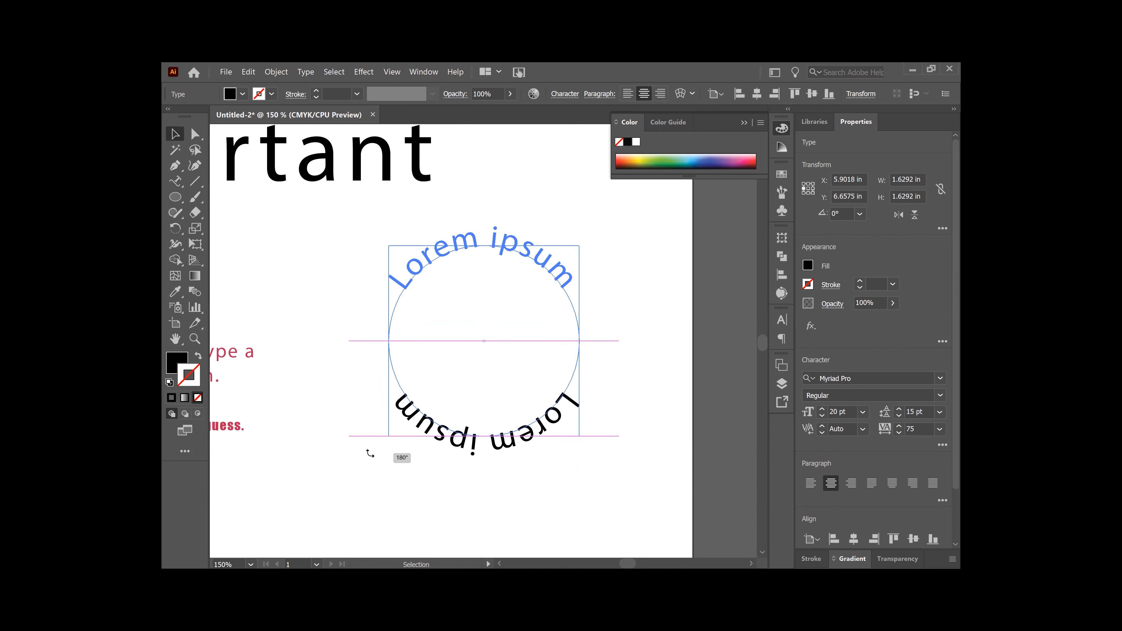
{"action": "left_click_drag", "start_coordinate": [370, 454], "coordinate": [370, 454]}
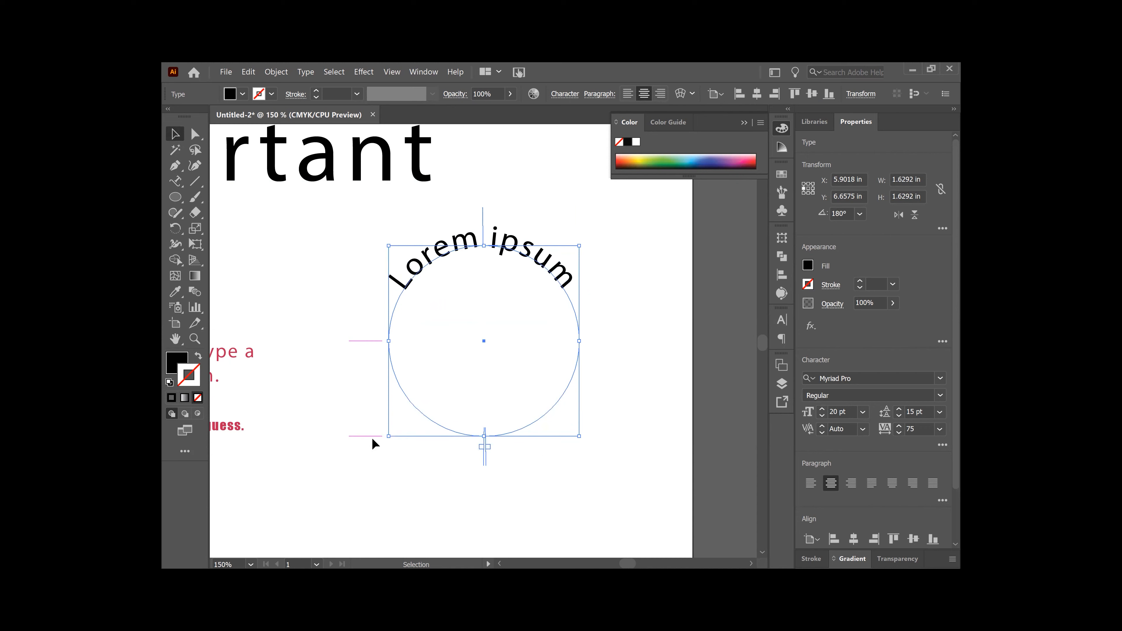
{"action": "double_click", "coordinate": [521, 237]}
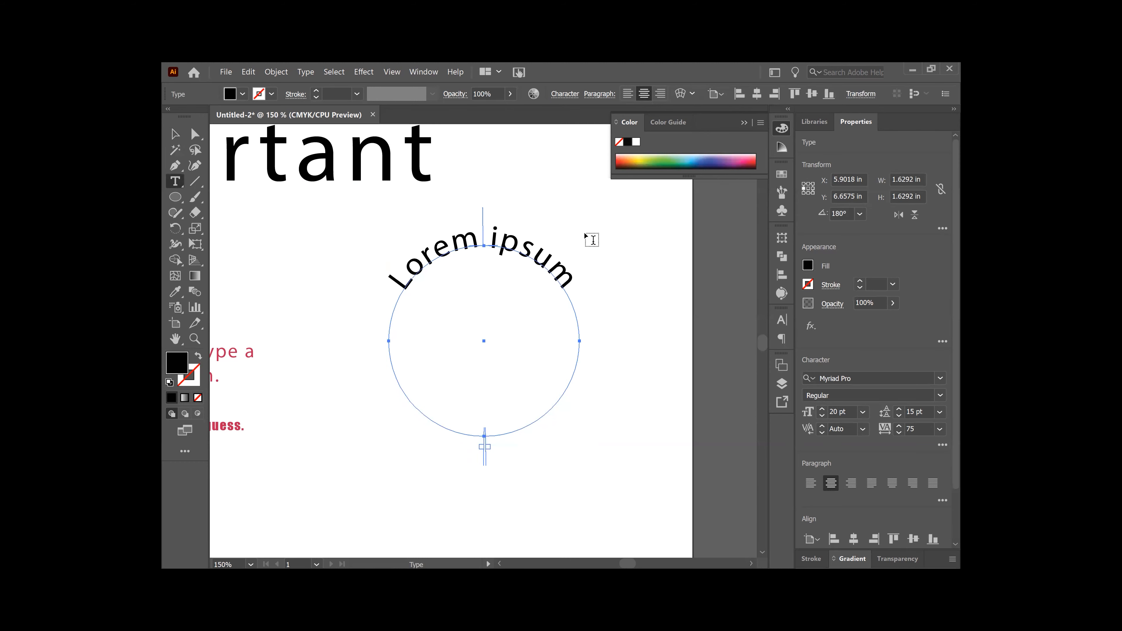
Step: Replace 'Lorem ipsum' on the circle with 'Typing on a path'
{"action": "left_click", "coordinate": [563, 280]}
{"action": "key", "text": "BackSpace"}
{"action": "key", "text": "BackSpace"}
{"action": "key", "text": "BackSpace"}
{"action": "key", "text": "BackSpace"}
{"action": "key", "text": "BackSpace"}
{"action": "key", "text": "BackSpace"}
{"action": "key", "text": "BackSpace"}
{"action": "key", "text": "BackSpace"}
{"action": "key", "text": "BackSpace"}
{"action": "key", "text": "BackSpace"}
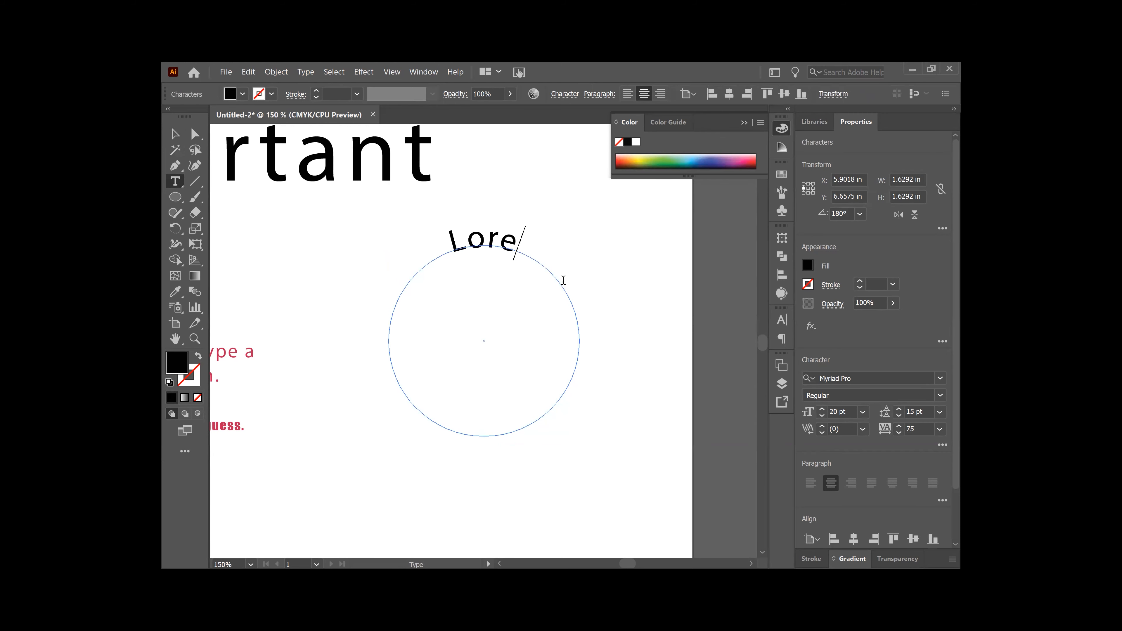
{"action": "key", "text": "BackSpace"}
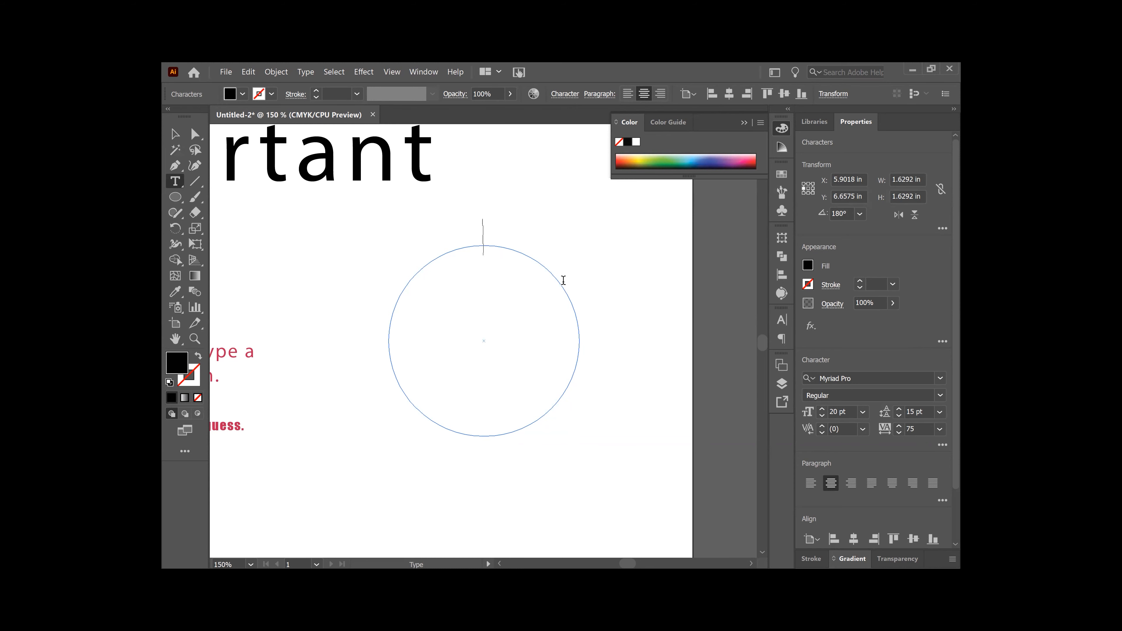
{"action": "type", "text": "Typing on "}
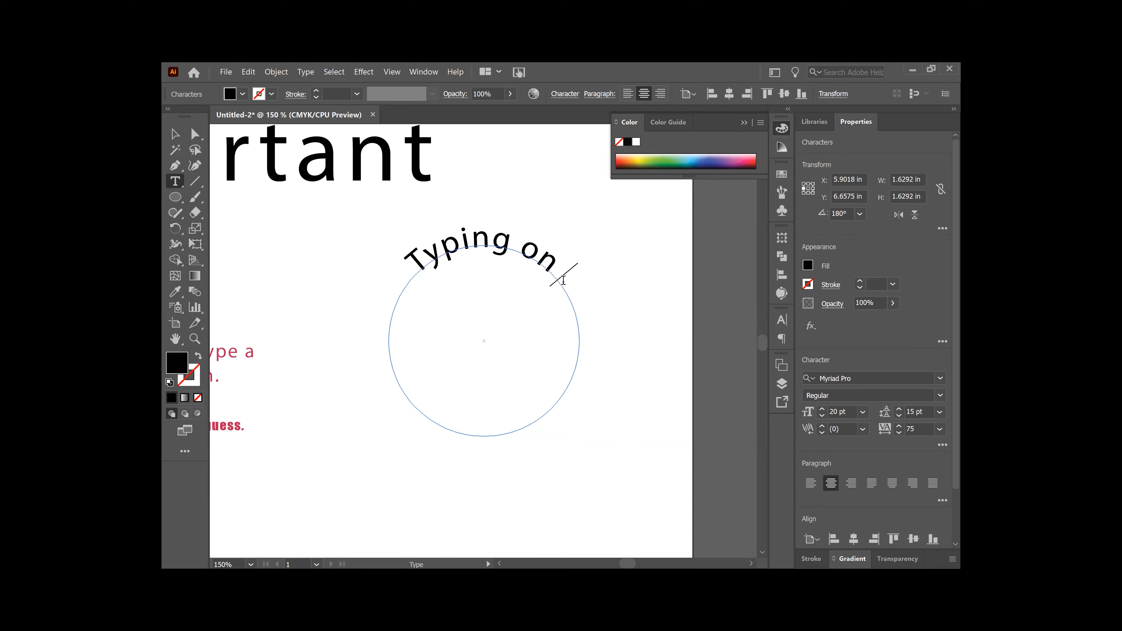
{"action": "type", "text": "a path"}
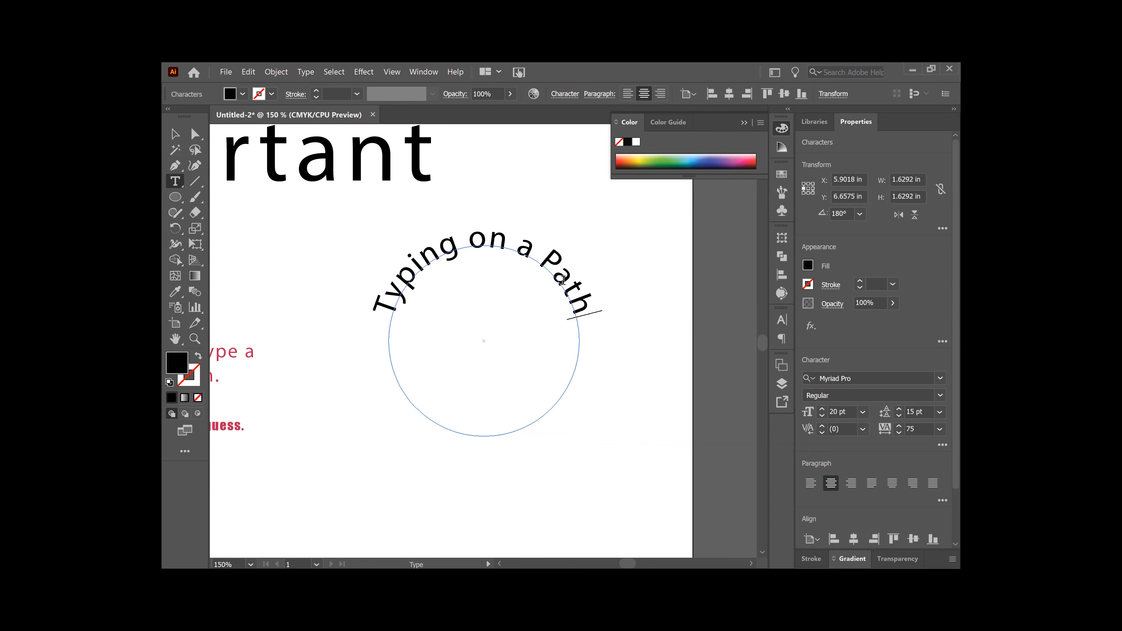
{"action": "key", "text": "Escape"}
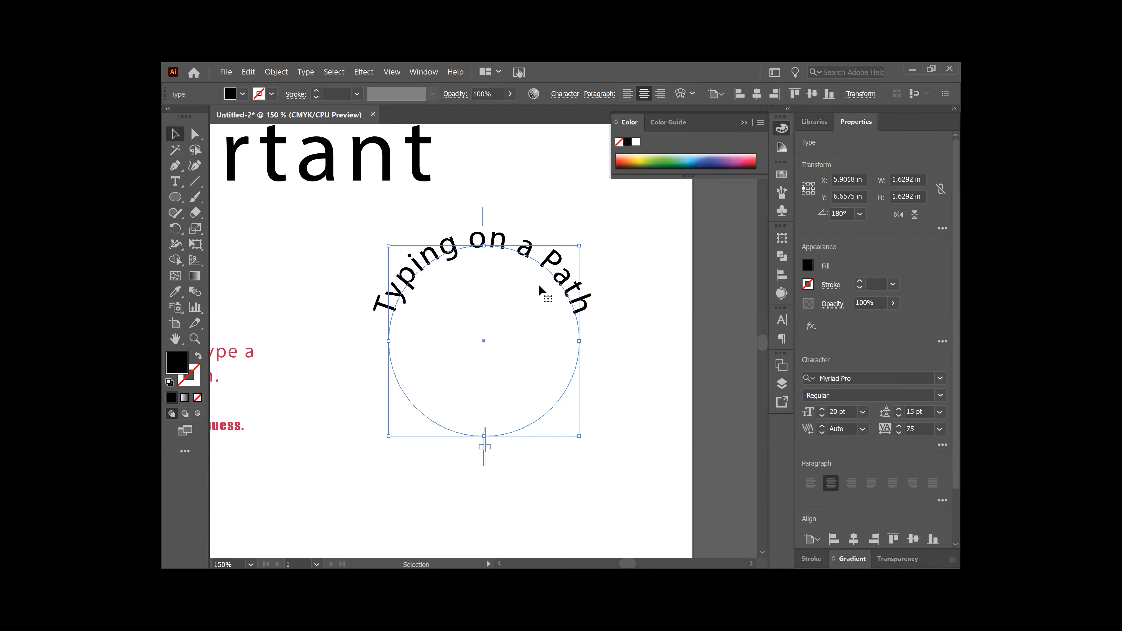
Step: Draw a new circle over the text path with no fill and a black 1 pt stroke
{"action": "left_click_drag", "start_coordinate": [585, 436], "coordinate": [584, 443]}
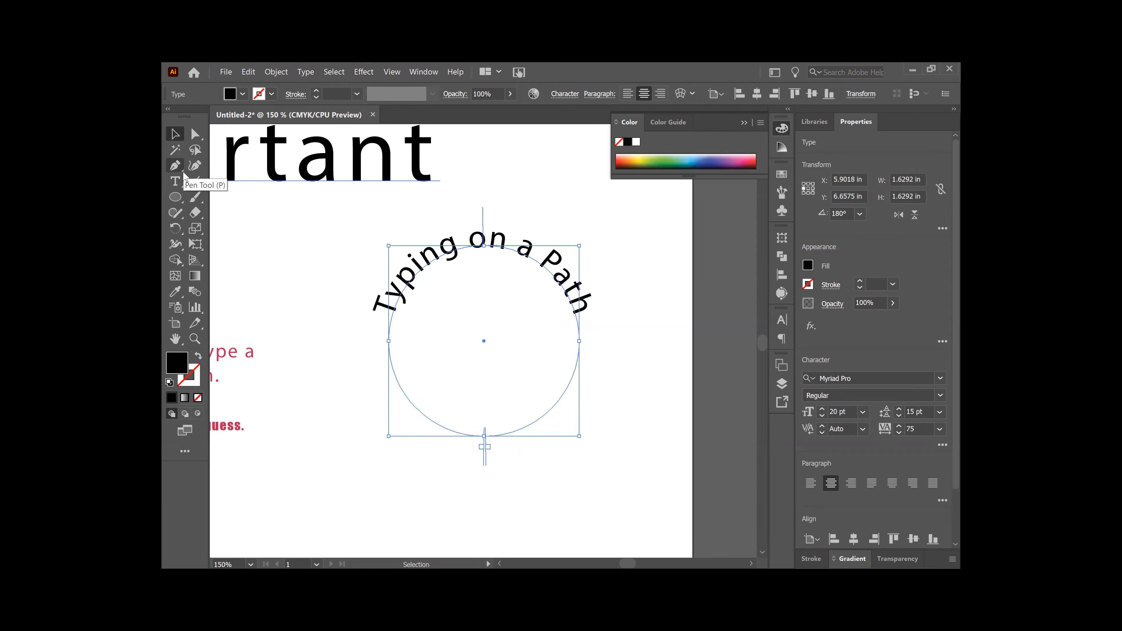
{"action": "left_click", "coordinate": [174, 198]}
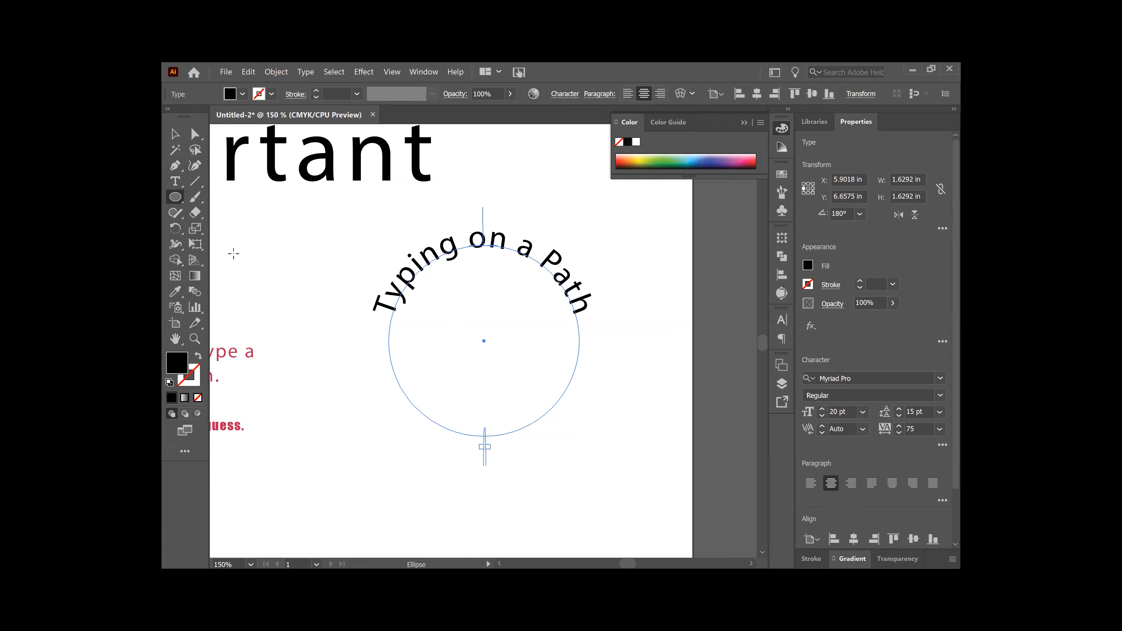
{"action": "left_click", "coordinate": [175, 201]}
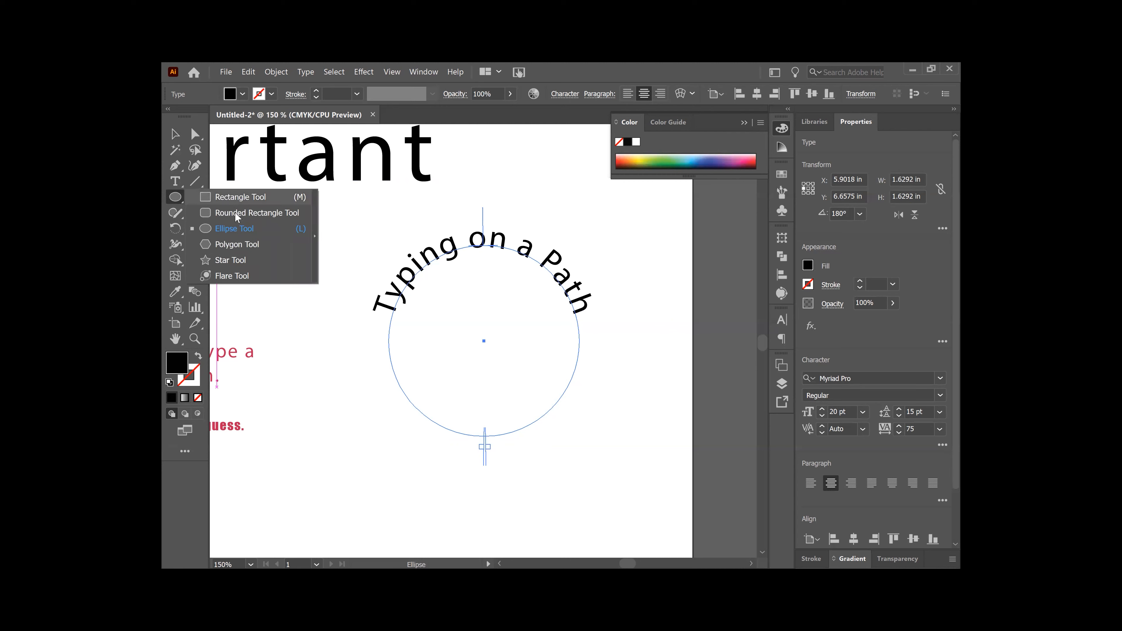
{"action": "left_click", "coordinate": [237, 229]}
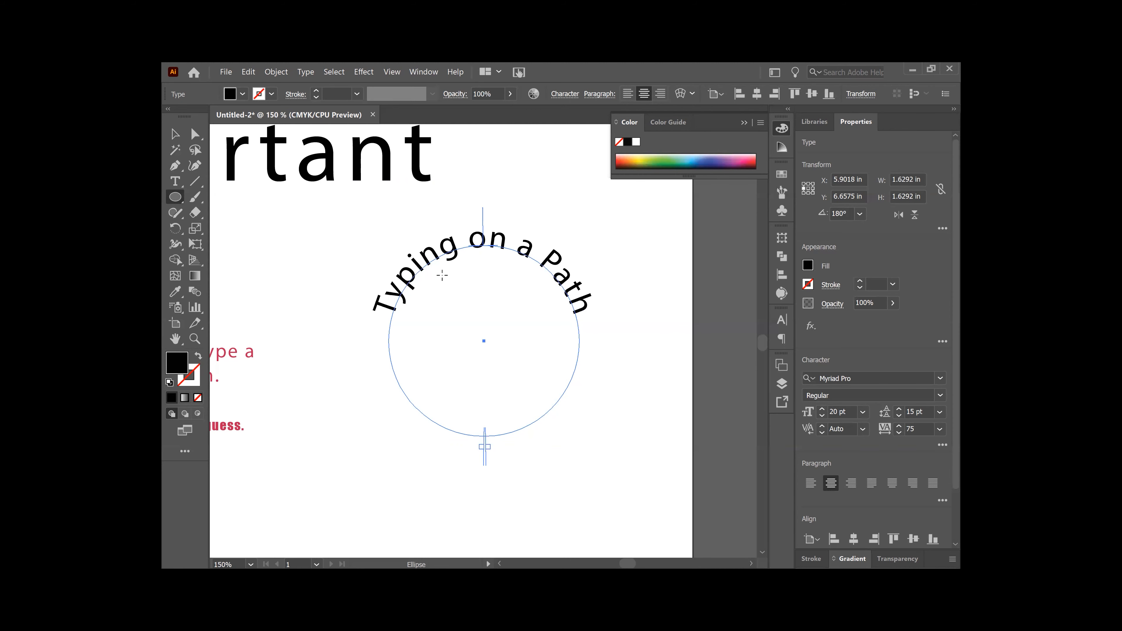
{"action": "left_click_drag", "start_coordinate": [431, 268], "coordinate": [598, 426]}
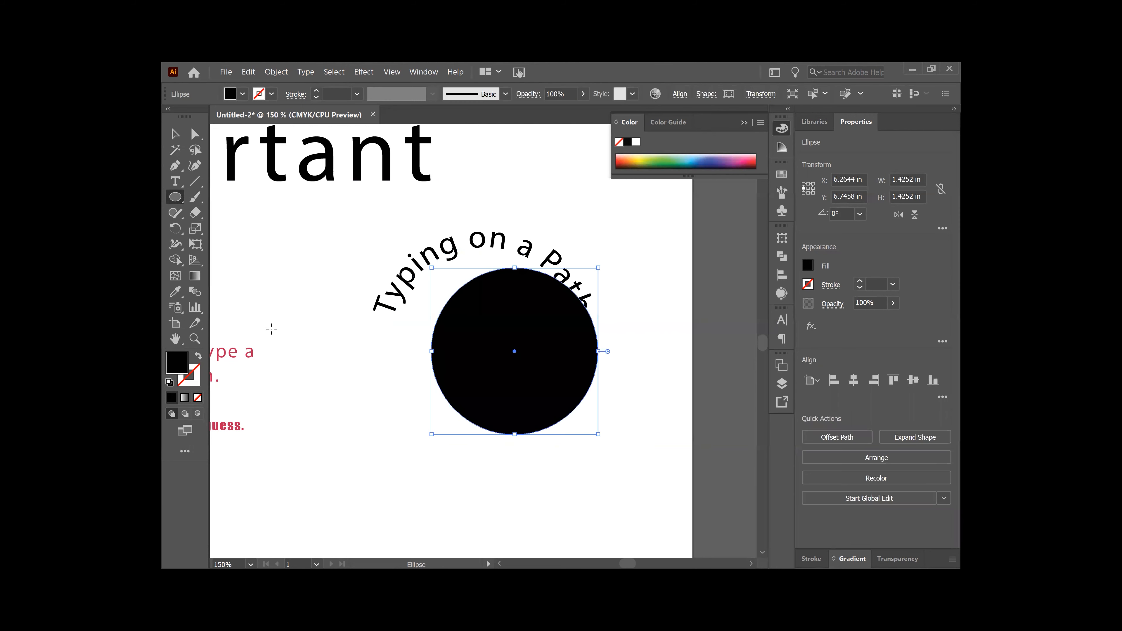
{"action": "left_click", "coordinate": [197, 397]}
{"action": "left_click", "coordinate": [190, 384]}
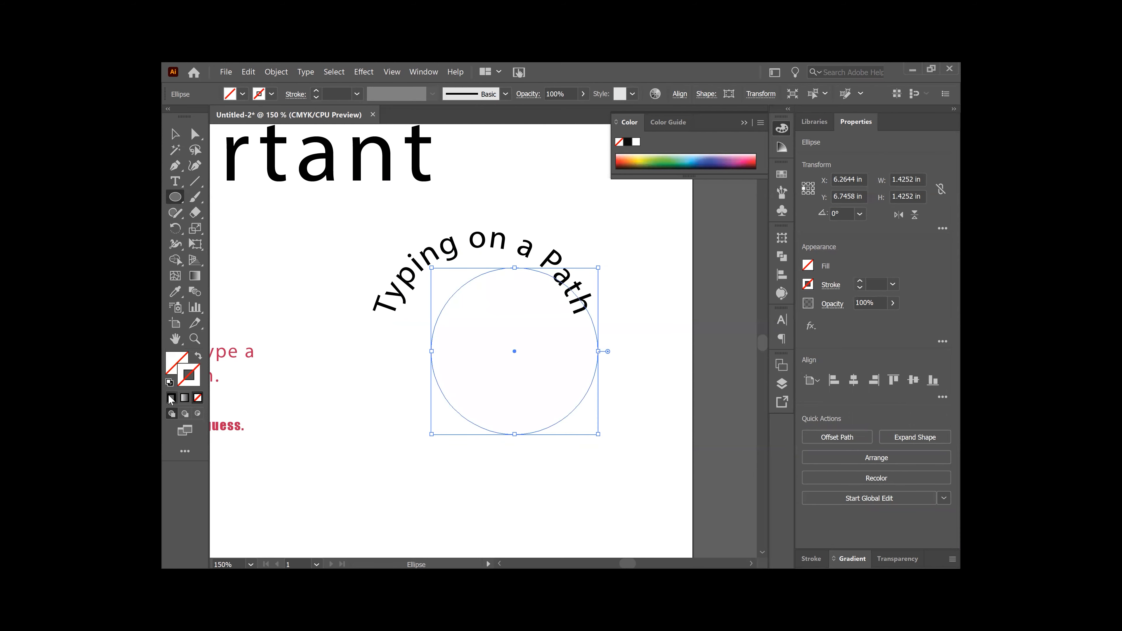
{"action": "left_click", "coordinate": [171, 397]}
Step: Try giving the path text no fill and a black stroke, then undo it
{"action": "left_click", "coordinate": [176, 137]}
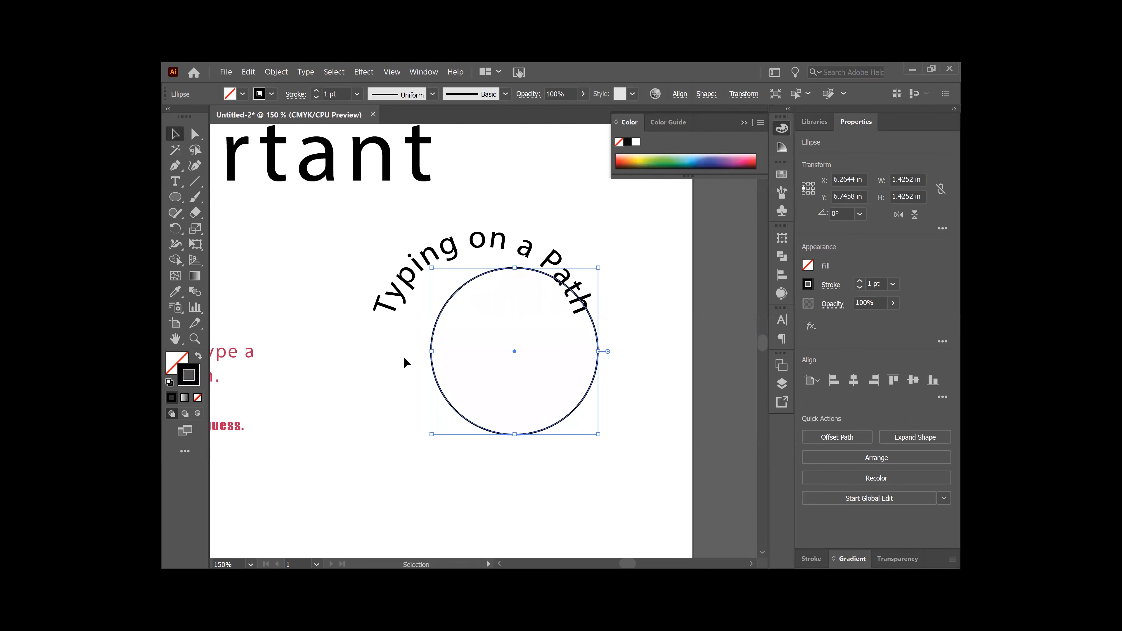
{"action": "left_click", "coordinate": [389, 335]}
{"action": "left_click", "coordinate": [177, 365]}
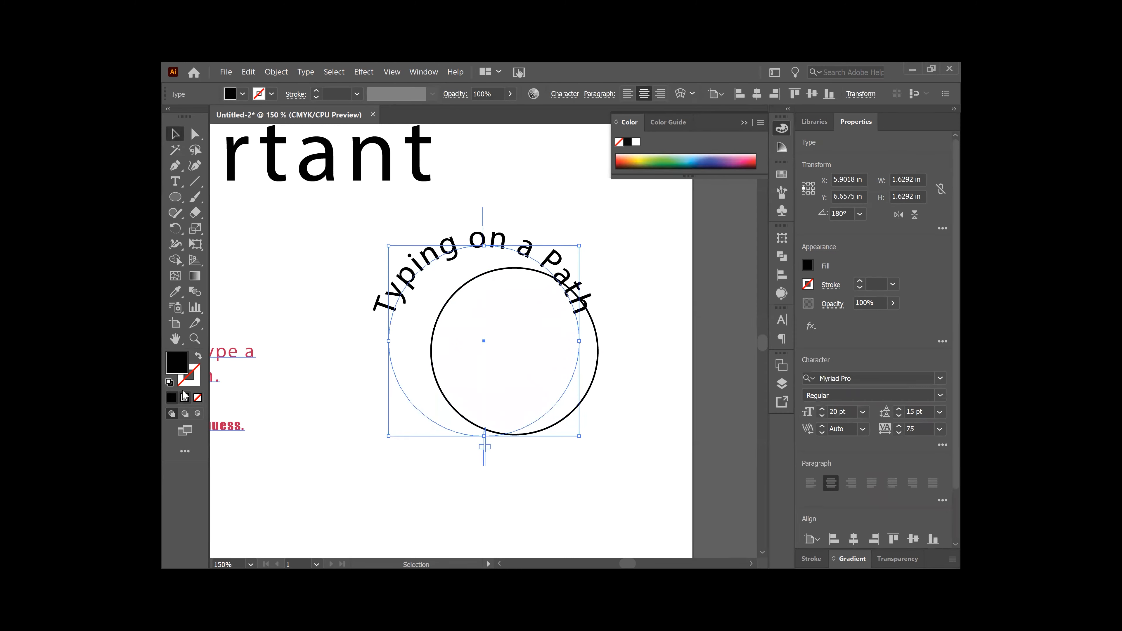
{"action": "left_click", "coordinate": [198, 398]}
{"action": "left_click", "coordinate": [189, 375]}
{"action": "left_click", "coordinate": [172, 397]}
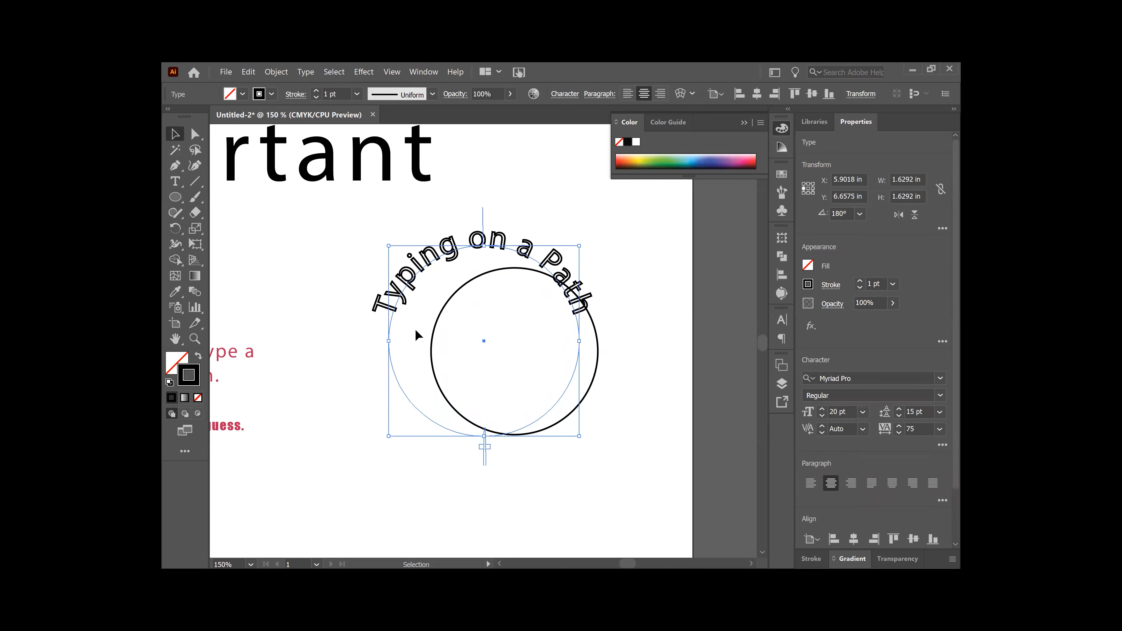
{"action": "key", "text": "ctrl+z"}
{"action": "key", "text": "ctrl+z"}
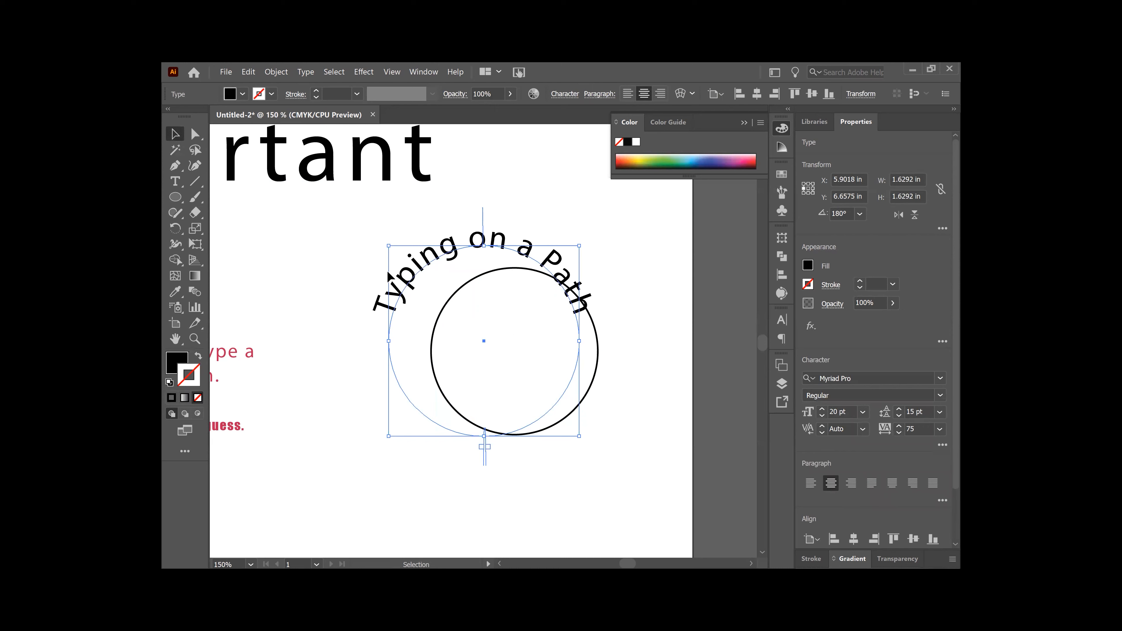
Step: Enlarge the circle to about 1.64 in and move it onto the text's path
{"action": "left_click", "coordinate": [442, 397]}
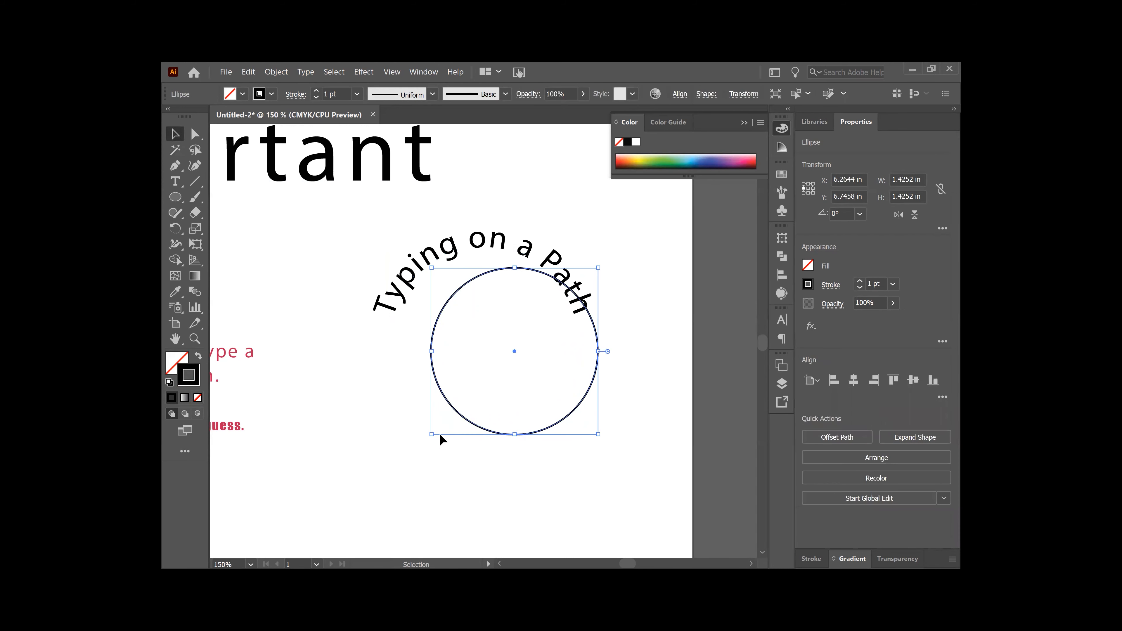
{"action": "left_click_drag", "start_coordinate": [432, 435], "coordinate": [376, 461]}
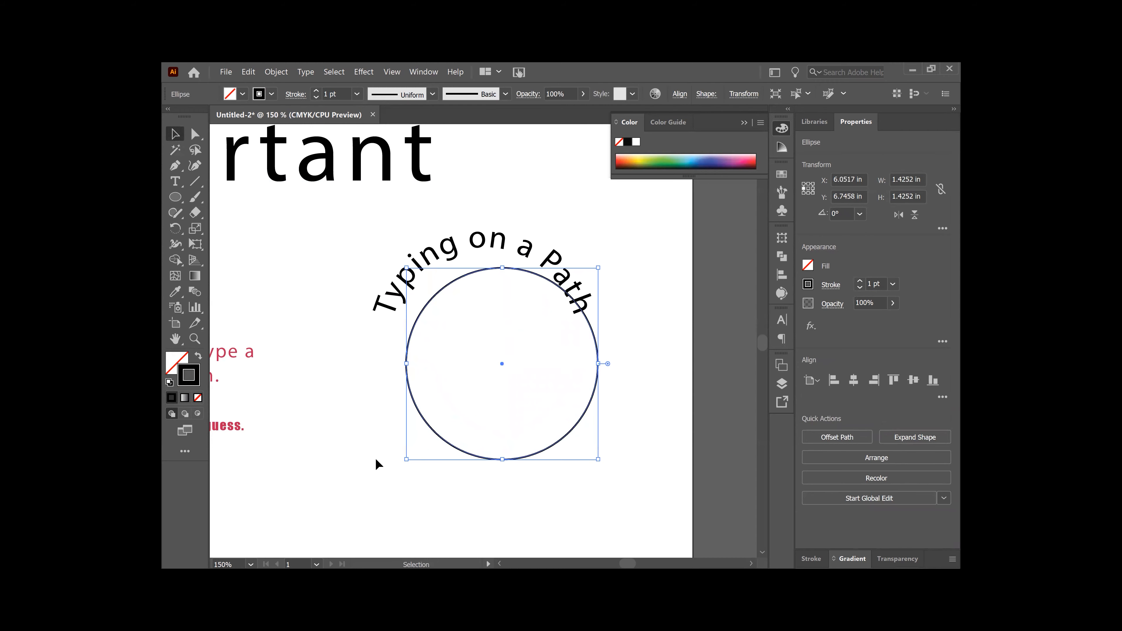
{"action": "left_click_drag", "start_coordinate": [501, 363], "coordinate": [484, 341]}
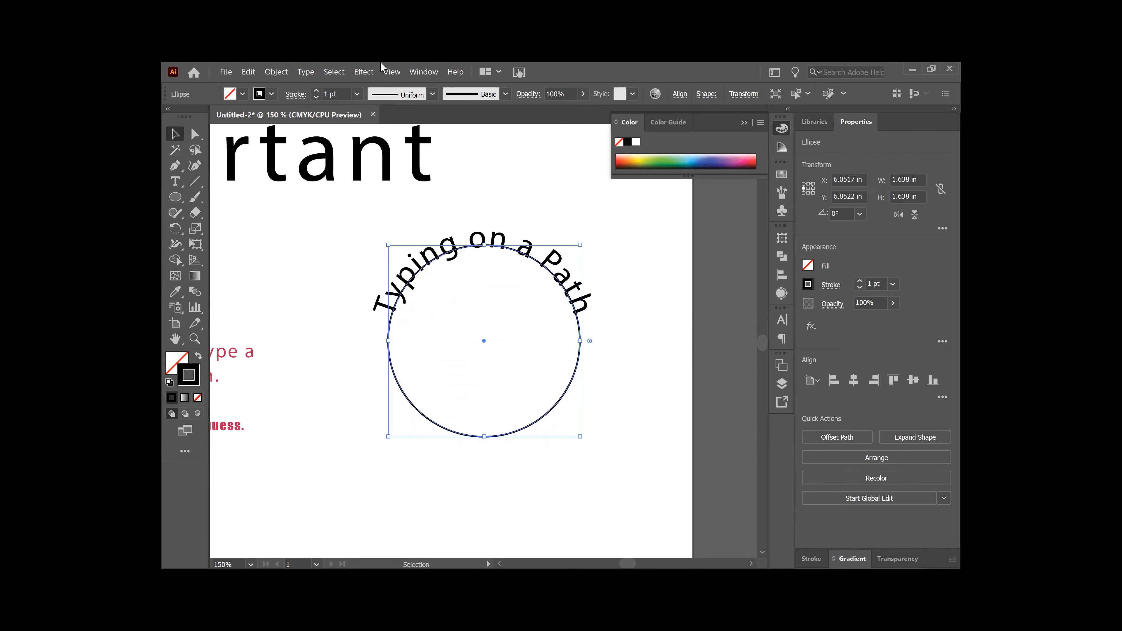
{"action": "left_click", "coordinate": [396, 73]}
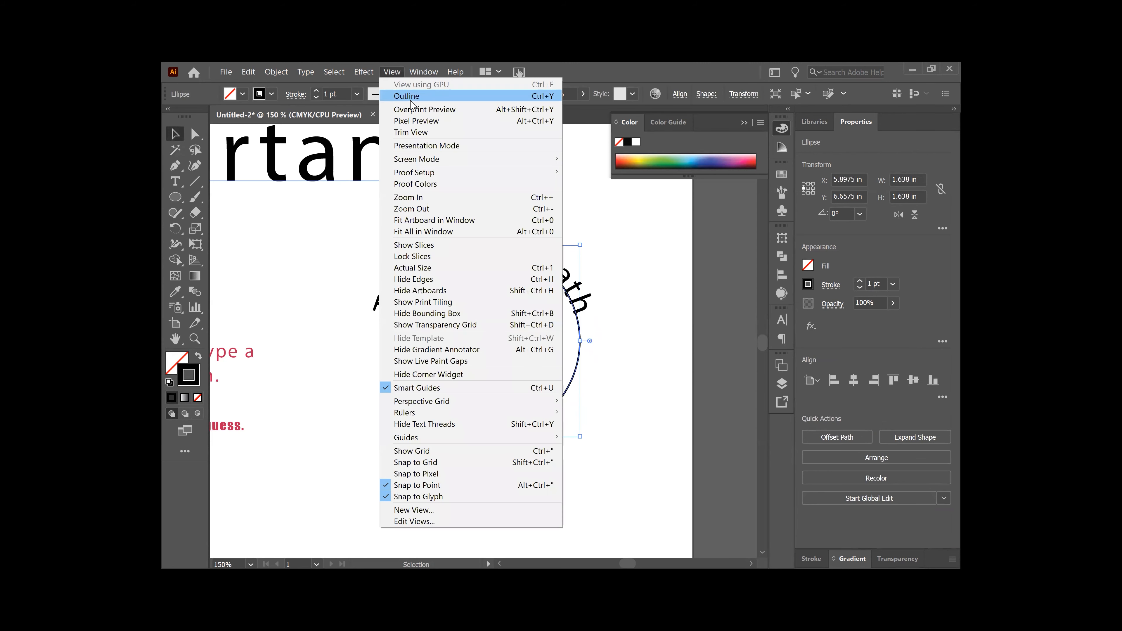
{"action": "left_click", "coordinate": [411, 98]}
{"action": "key", "text": "a"}
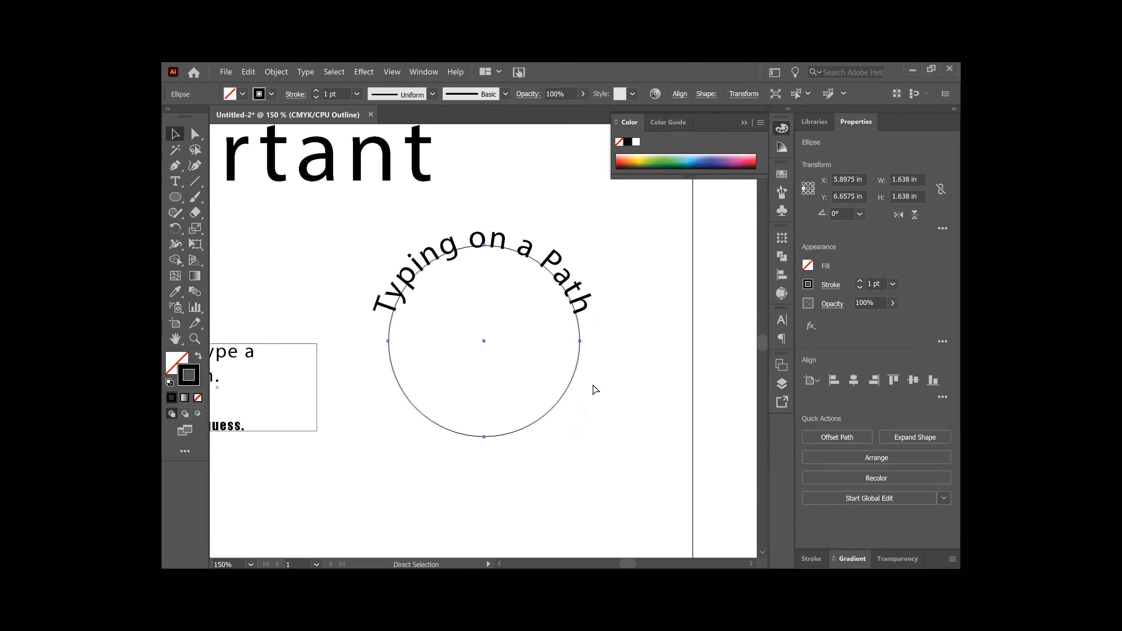
{"action": "key", "text": "ctrl+equal"}
{"action": "key", "text": "v"}
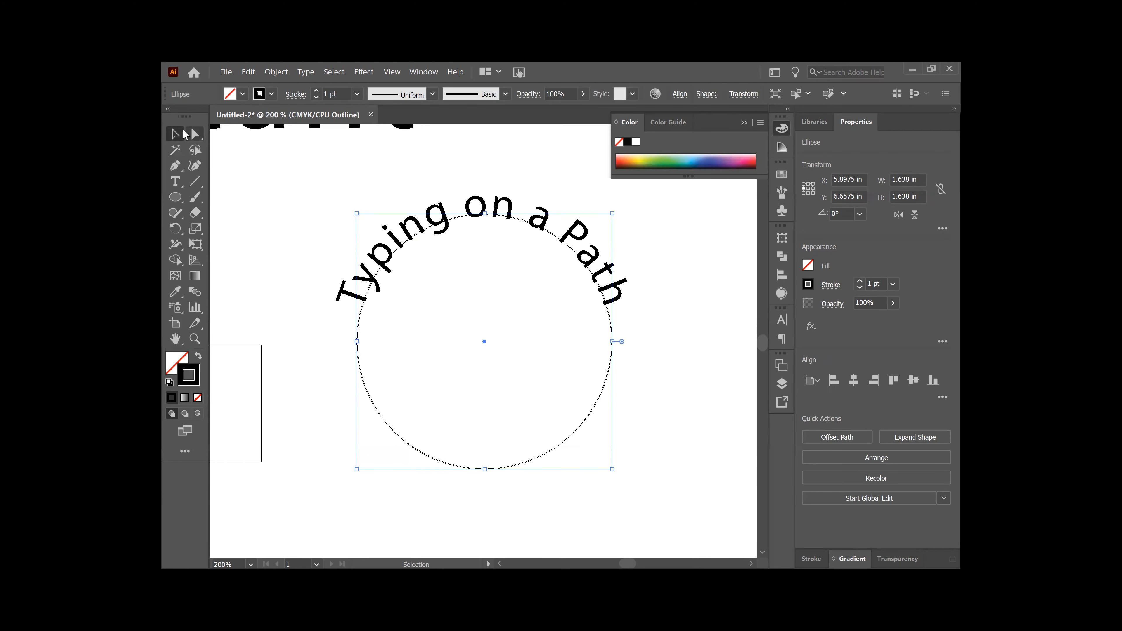
{"action": "left_click", "coordinate": [393, 72]}
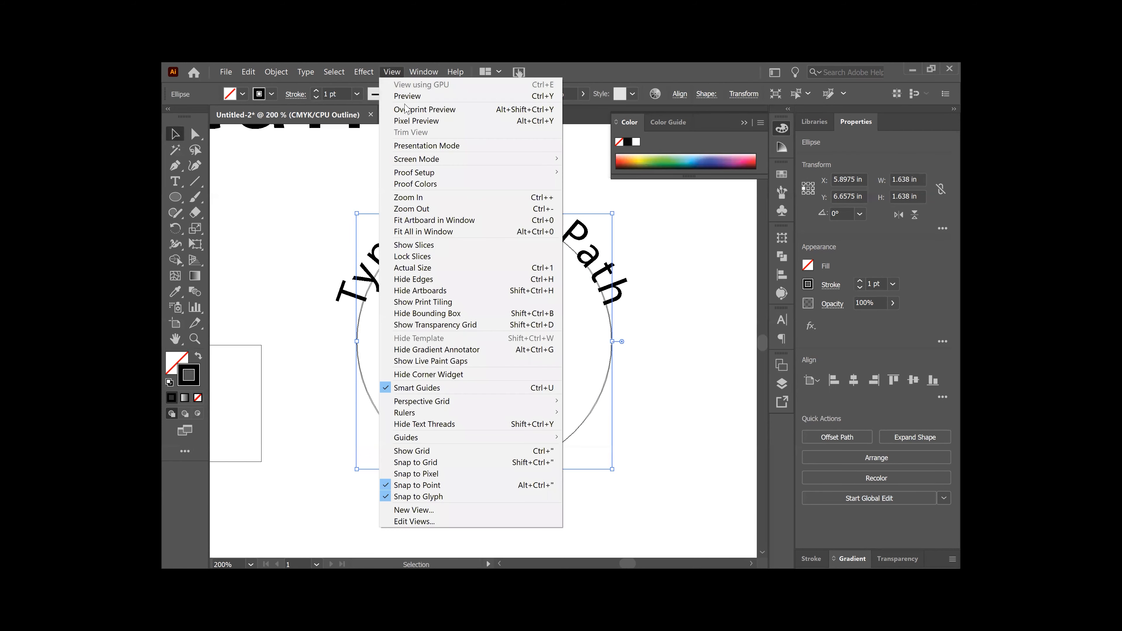
{"action": "left_click", "coordinate": [408, 96]}
{"action": "left_click", "coordinate": [287, 400]}
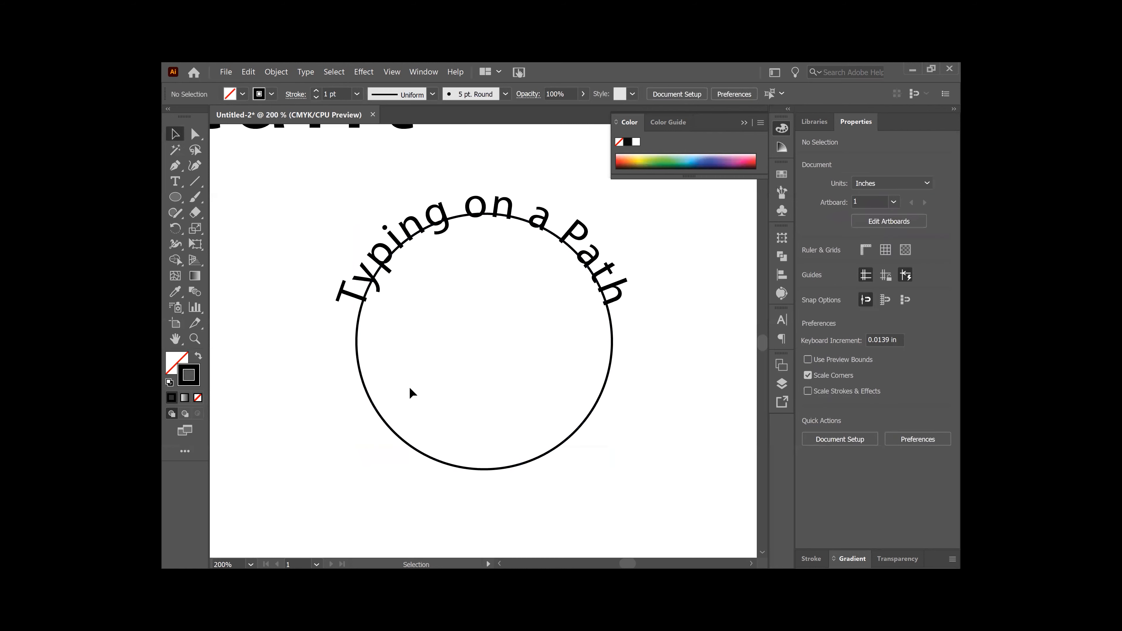
Step: Type 'Reflecting text' along the circle with the Type on a Path tool, then collapse the Color panel
{"action": "left_click", "coordinate": [178, 182]}
{"action": "right_click", "coordinate": [177, 182]}
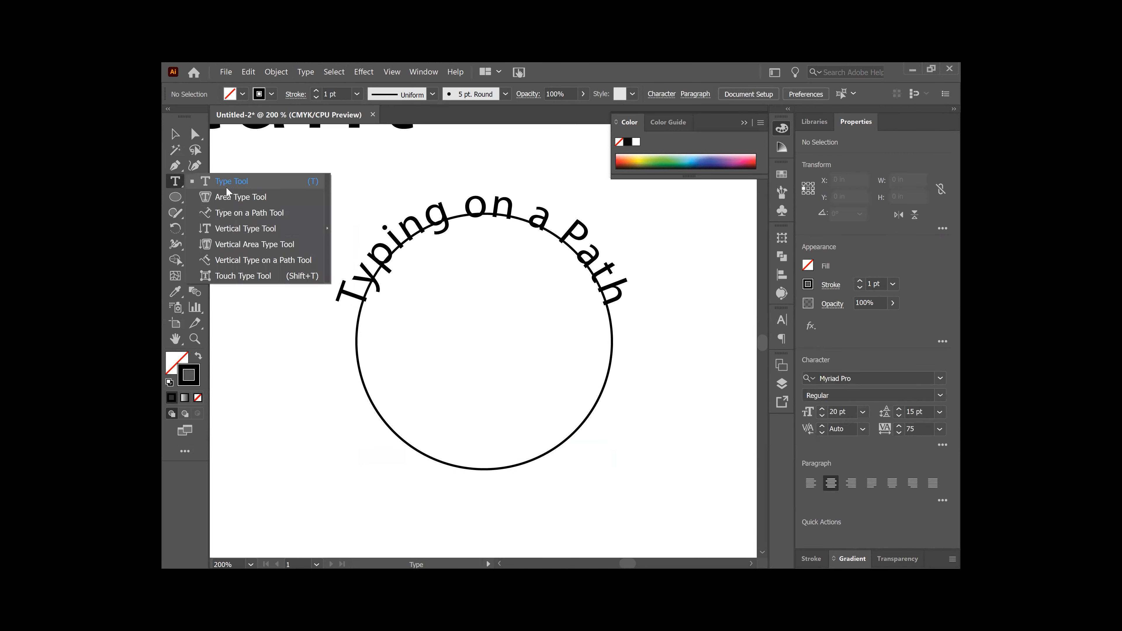
{"action": "left_click", "coordinate": [242, 212]}
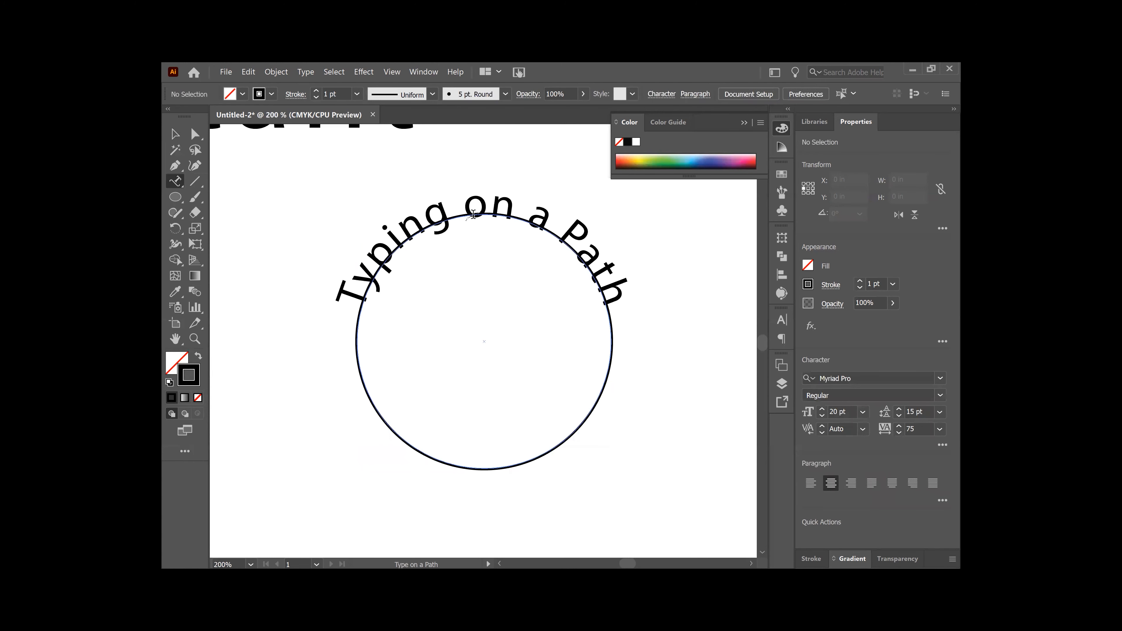
{"action": "left_click", "coordinate": [473, 214]}
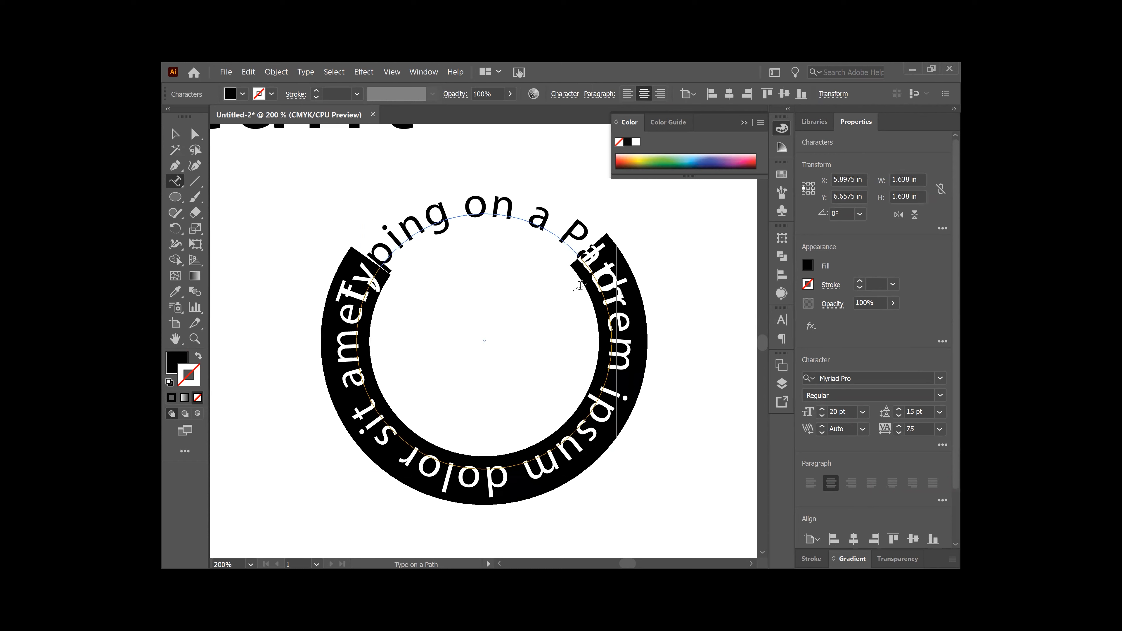
{"action": "type", "text": "R"}
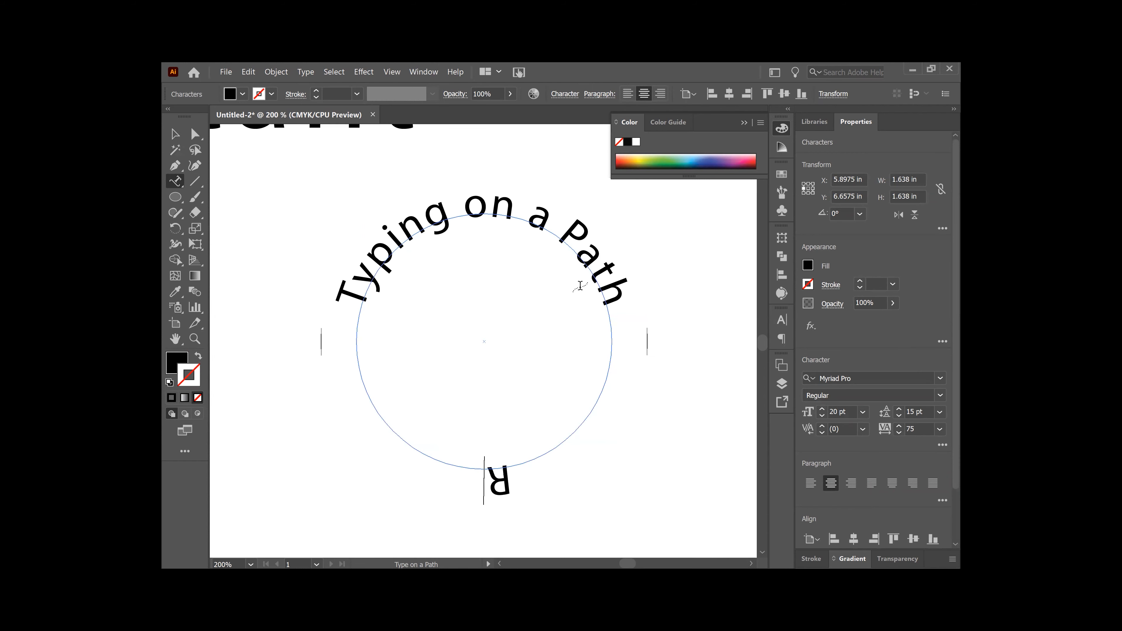
{"action": "type", "text": "efle"}
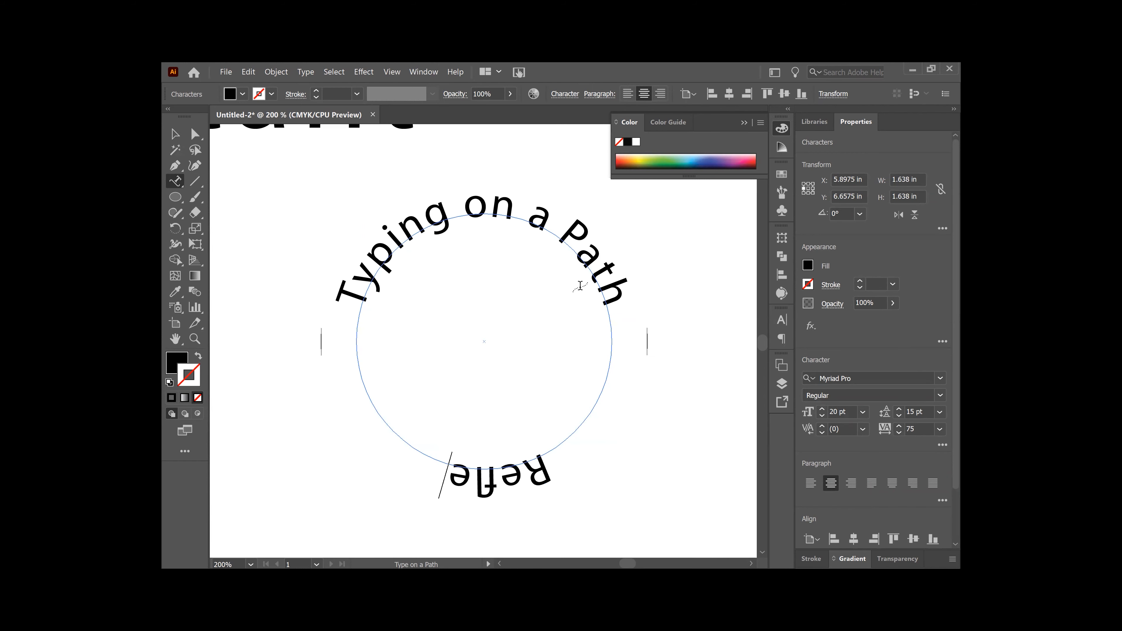
{"action": "type", "text": "cting te"}
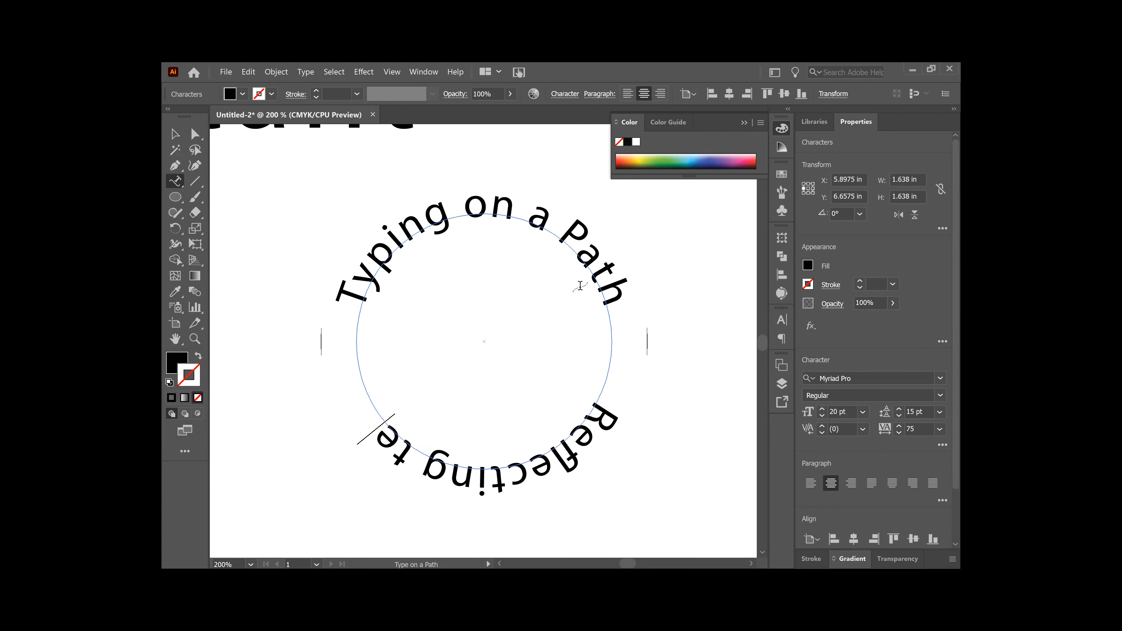
{"action": "type", "text": "xt"}
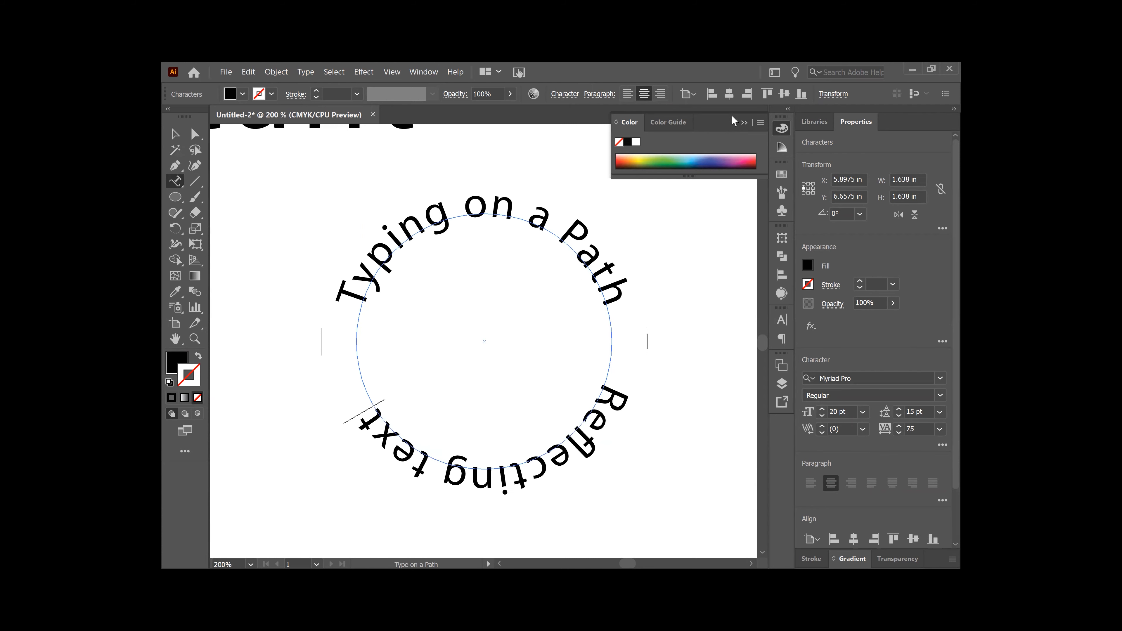
{"action": "left_click", "coordinate": [745, 123]}
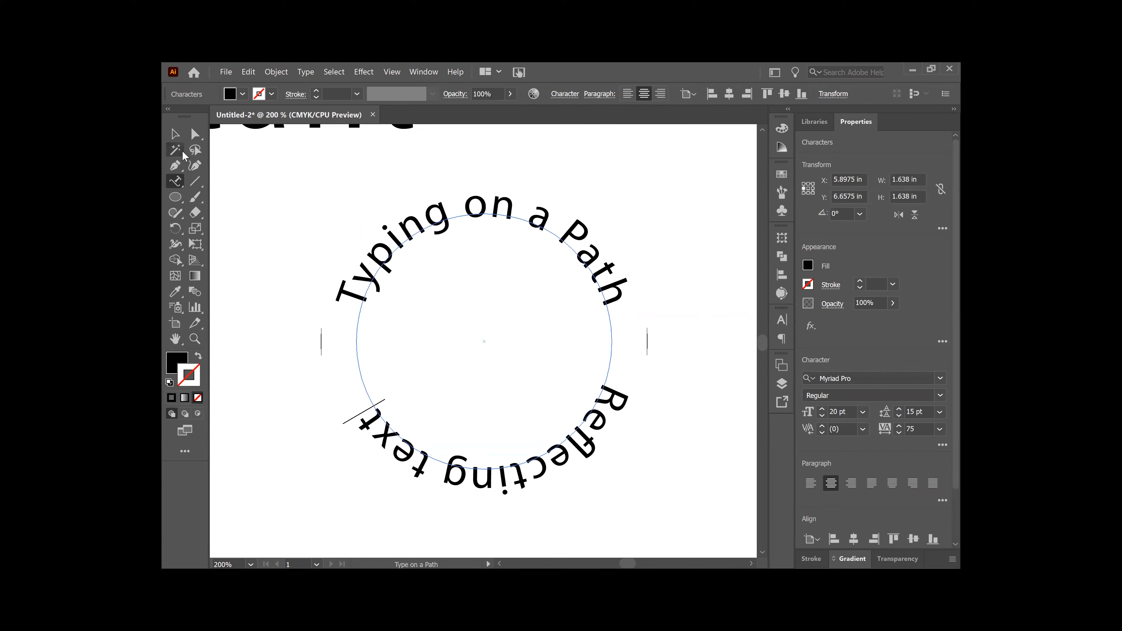
Step: Rotate the 'Reflecting text' path type clockwise to 353.2°
{"action": "left_click", "coordinate": [179, 137]}
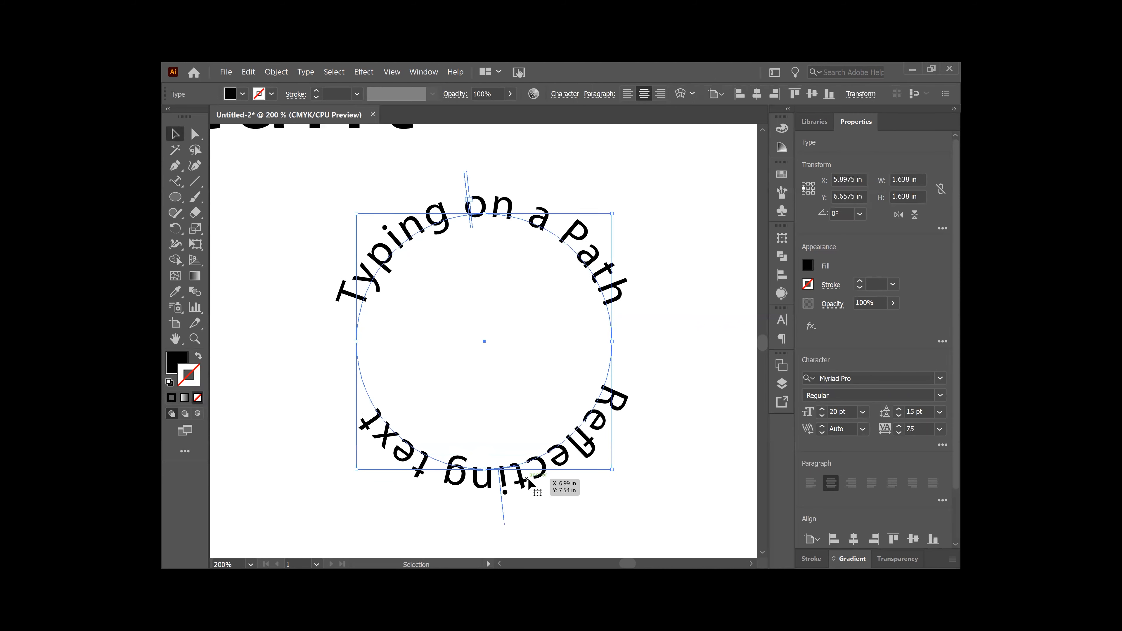
{"action": "left_click_drag", "start_coordinate": [614, 470], "coordinate": [600, 484]}
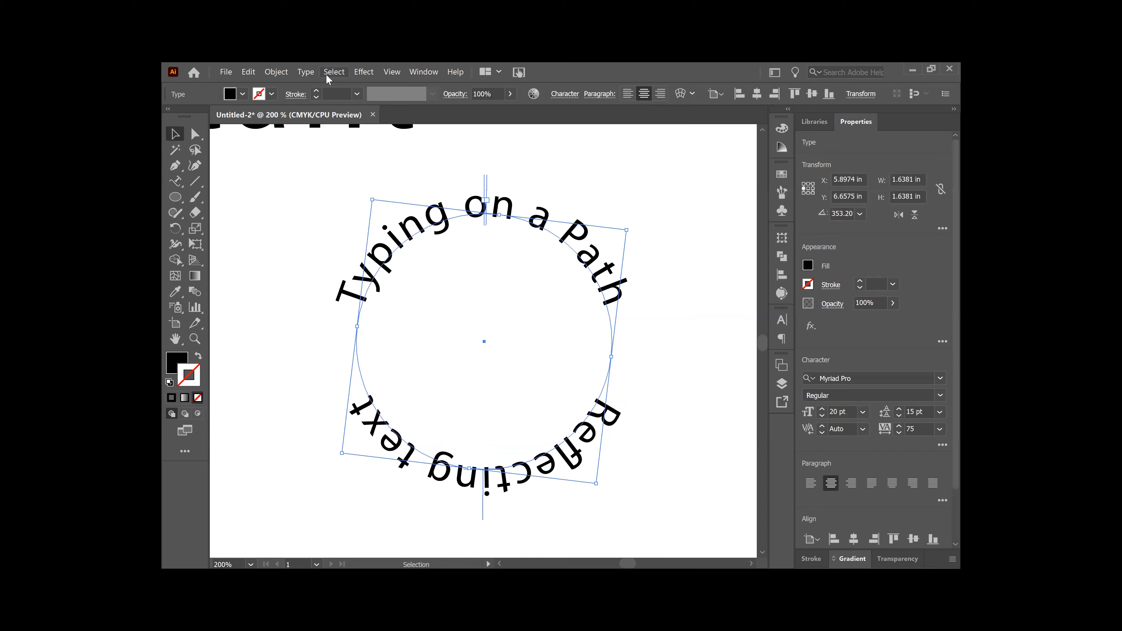
Step: In Type on a Path Options, turn on Flip and Preview so 'Reflecting text' reads upright
{"action": "left_click", "coordinate": [311, 73]}
{"action": "left_click", "coordinate": [311, 74]}
{"action": "mouse_move", "coordinate": [339, 171]}
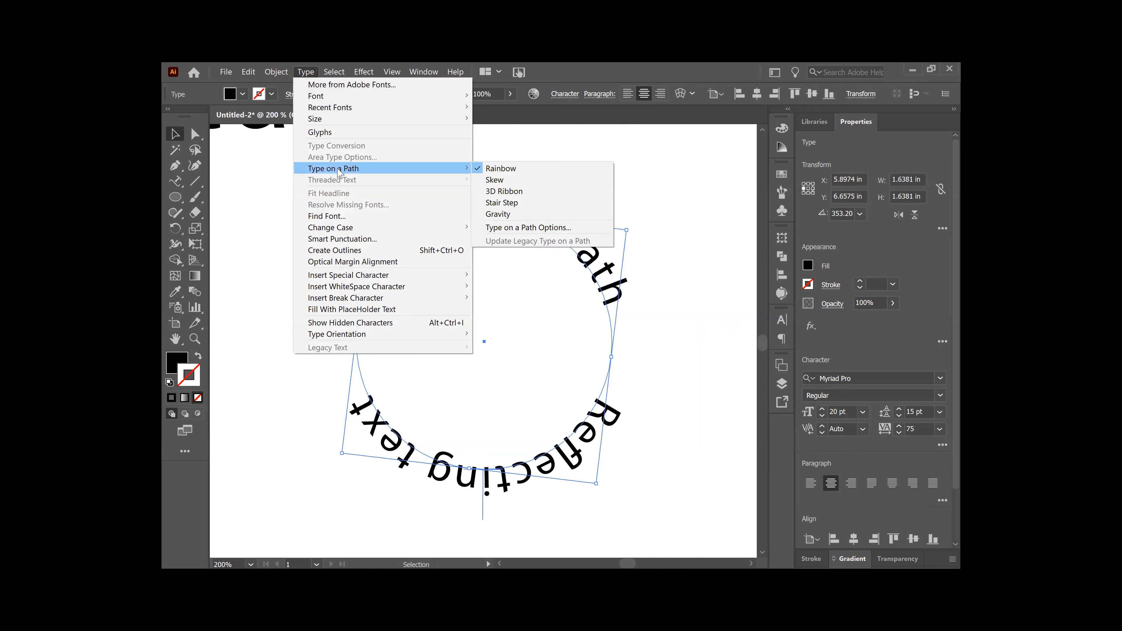
{"action": "left_click", "coordinate": [538, 231]}
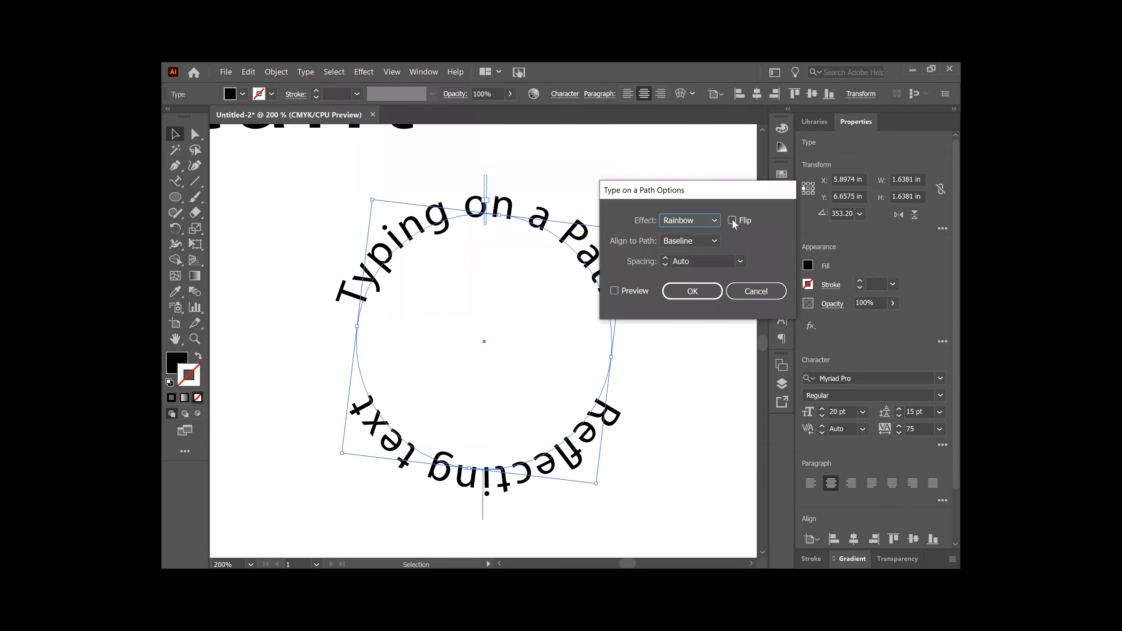
{"action": "left_click_drag", "start_coordinate": [736, 193], "coordinate": [668, 136]}
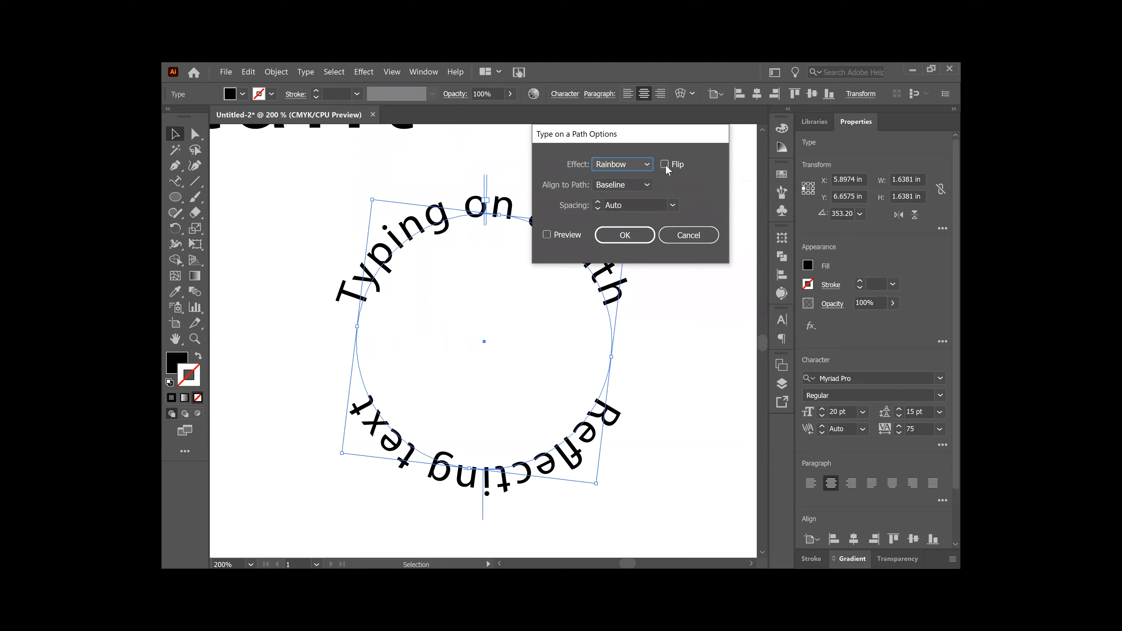
{"action": "left_click", "coordinate": [664, 164]}
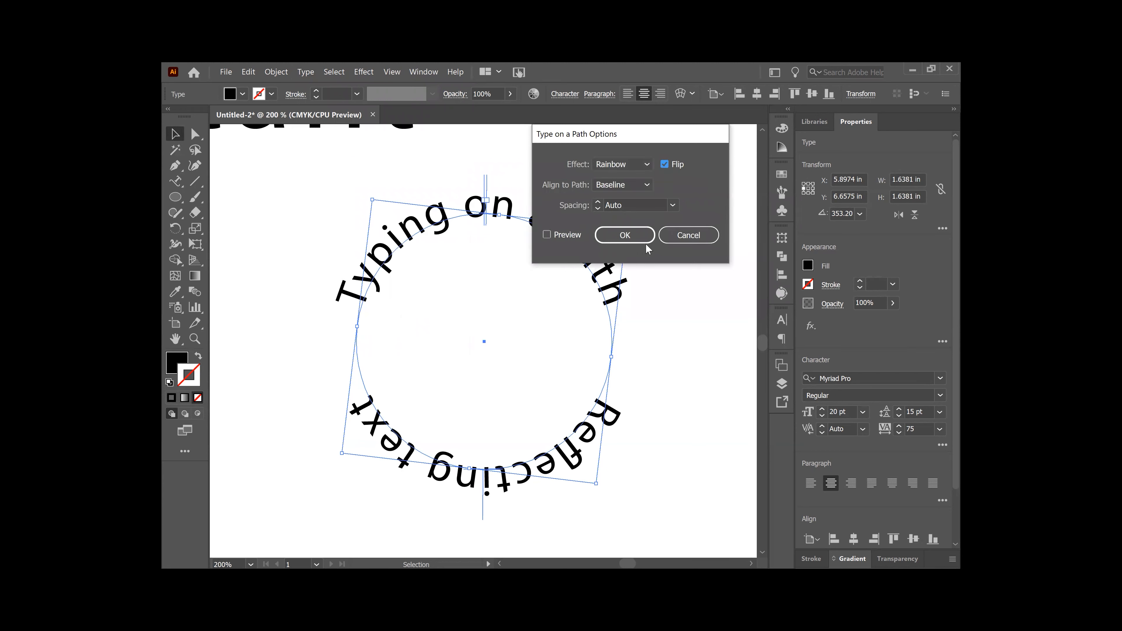
{"action": "left_click", "coordinate": [546, 235]}
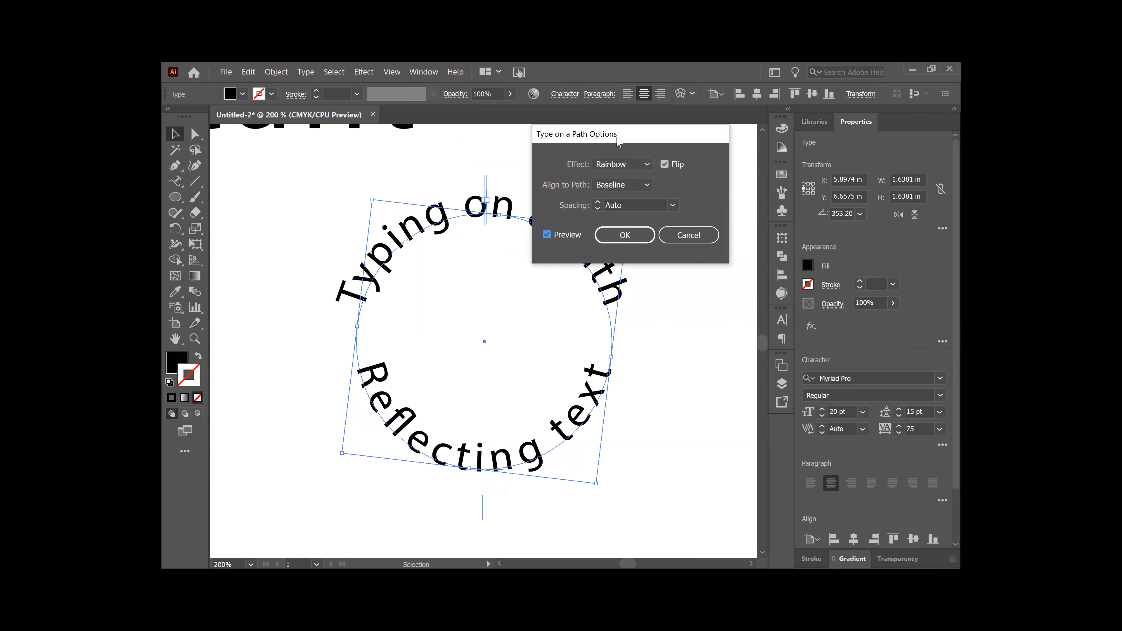
{"action": "left_click_drag", "start_coordinate": [617, 140], "coordinate": [655, 133]}
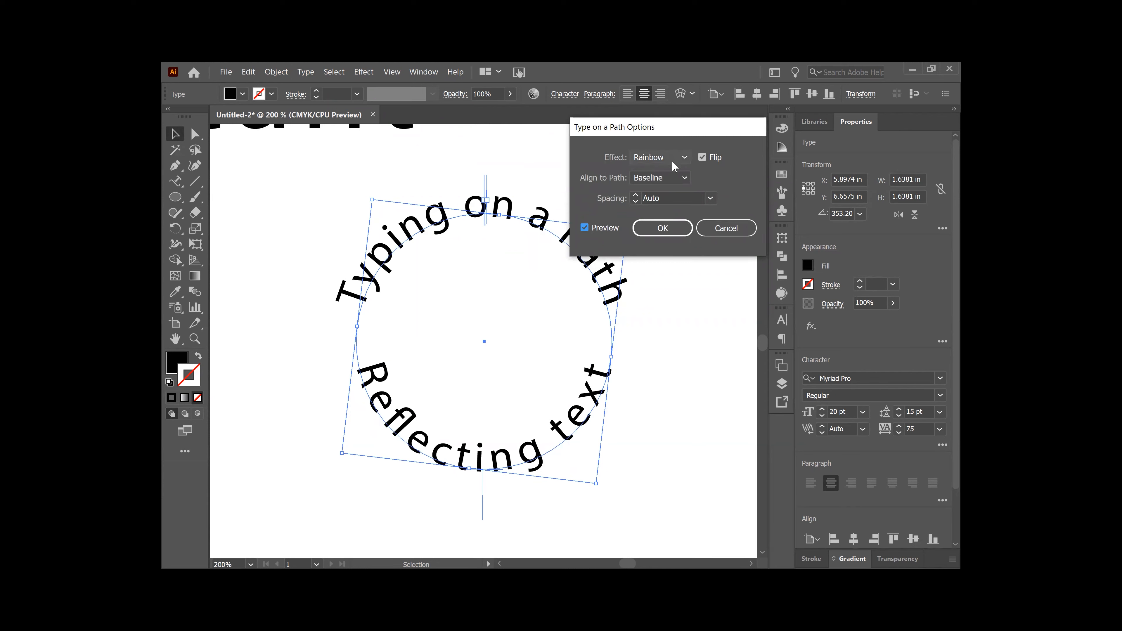
Step: Apply the flip, move 'Reflecting text' outside the circle's bottom, and enlarge it to 22.7 pt
{"action": "left_click", "coordinate": [672, 232]}
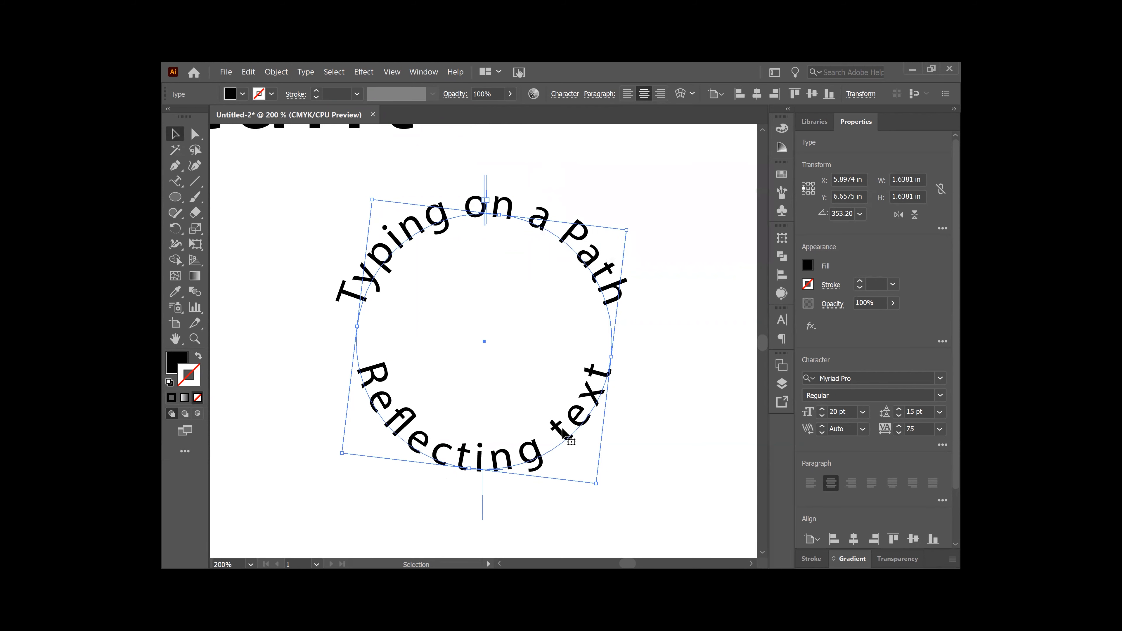
{"action": "mouse_move", "coordinate": [558, 440]}
{"action": "left_mouse_down"}
{"action": "mouse_move", "coordinate": [570, 400]}
{"action": "mouse_move", "coordinate": [562, 435]}
{"action": "left_mouse_up"}
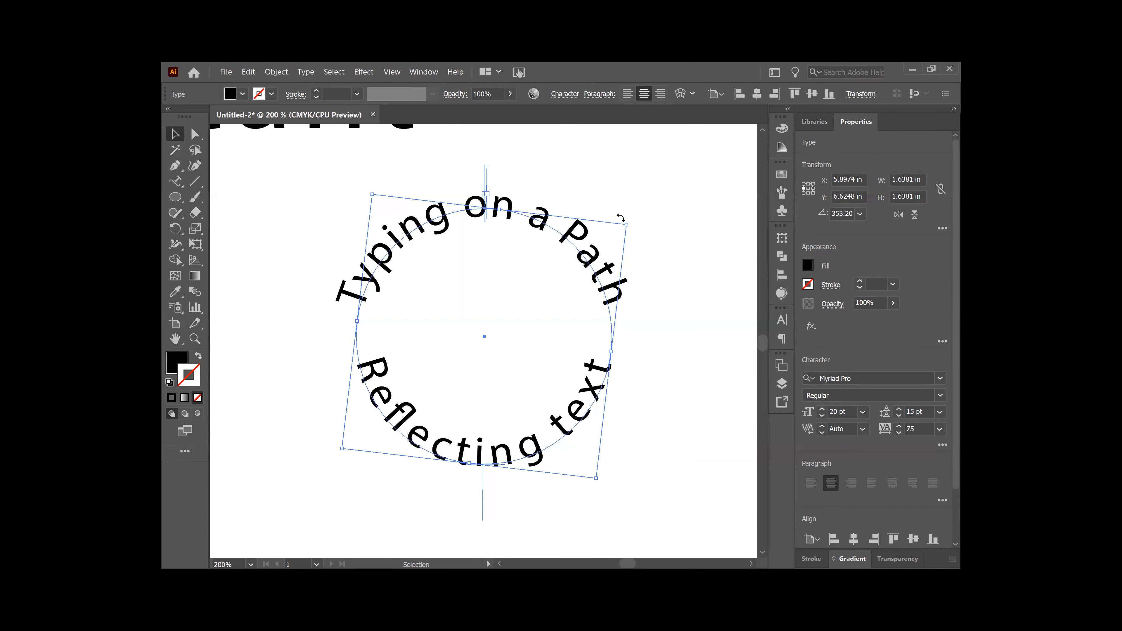
{"action": "left_click_drag", "start_coordinate": [628, 225], "coordinate": [664, 194]}
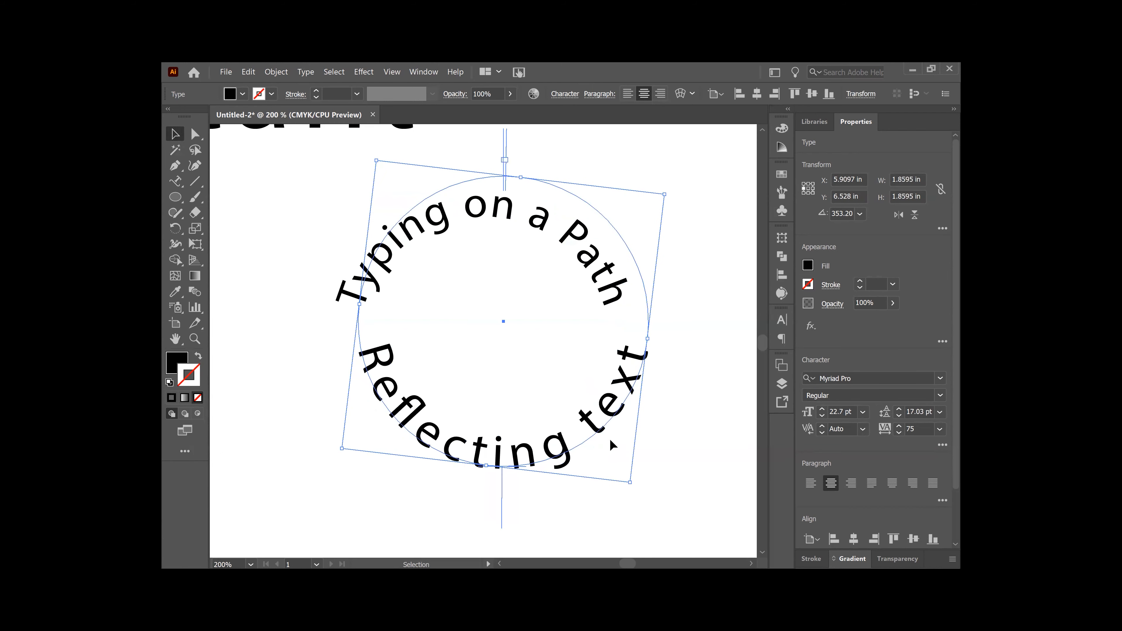
{"action": "left_click_drag", "start_coordinate": [593, 425], "coordinate": [576, 446]}
{"action": "left_click", "coordinate": [697, 334]}
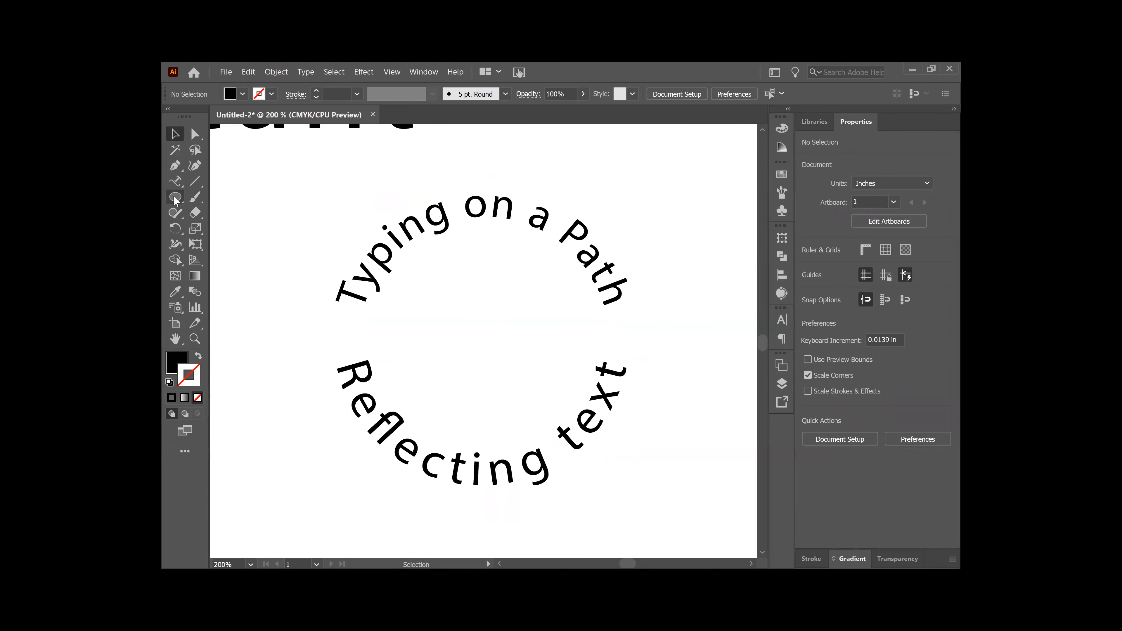
Step: Draw a centred circle inside the text ring with a 1 pt black stroke and no fill
{"action": "left_click_drag", "start_coordinate": [212, 226], "coordinate": [229, 231]}
{"action": "left_click_drag", "start_coordinate": [387, 214], "coordinate": [626, 453]}
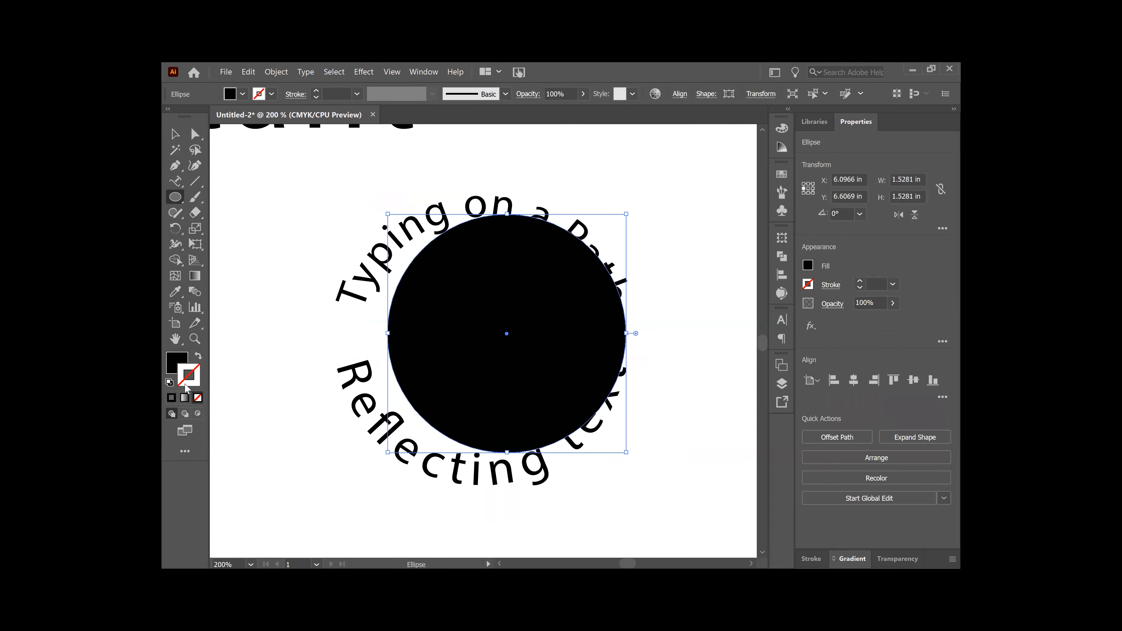
{"action": "left_click", "coordinate": [171, 397]}
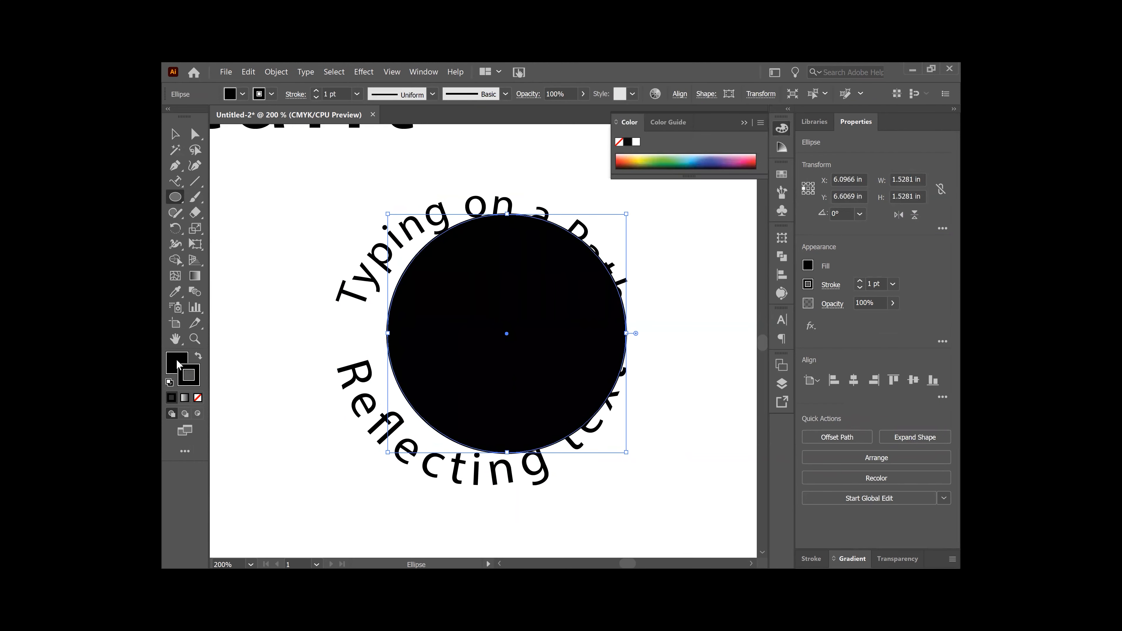
{"action": "left_click", "coordinate": [198, 398]}
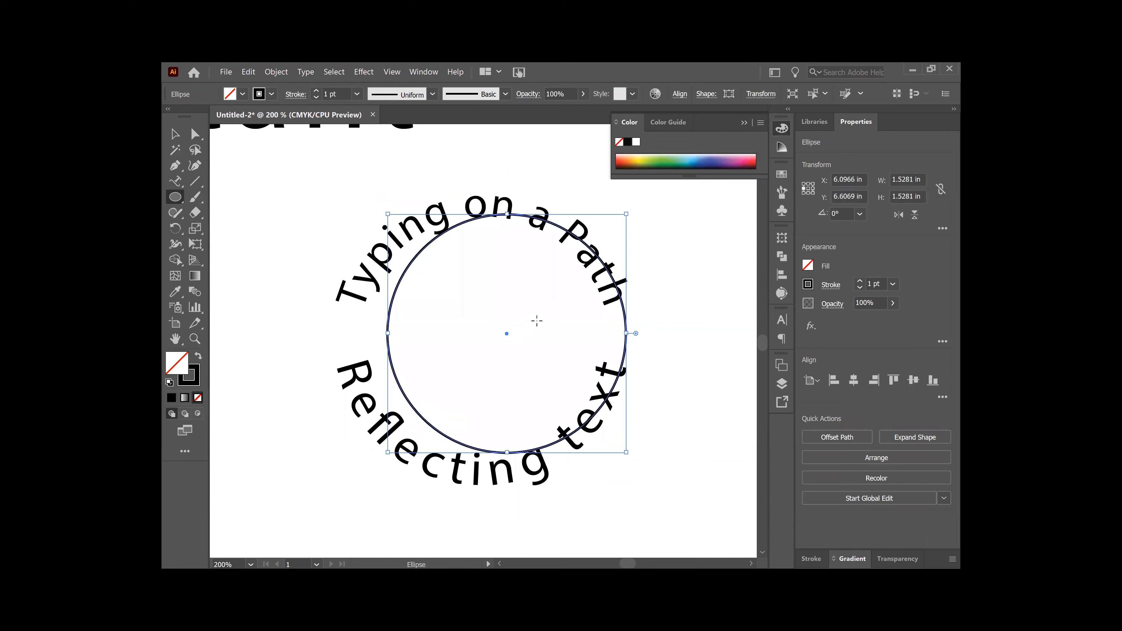
{"action": "left_click", "coordinate": [175, 134]}
{"action": "left_click_drag", "start_coordinate": [507, 332], "coordinate": [481, 334]}
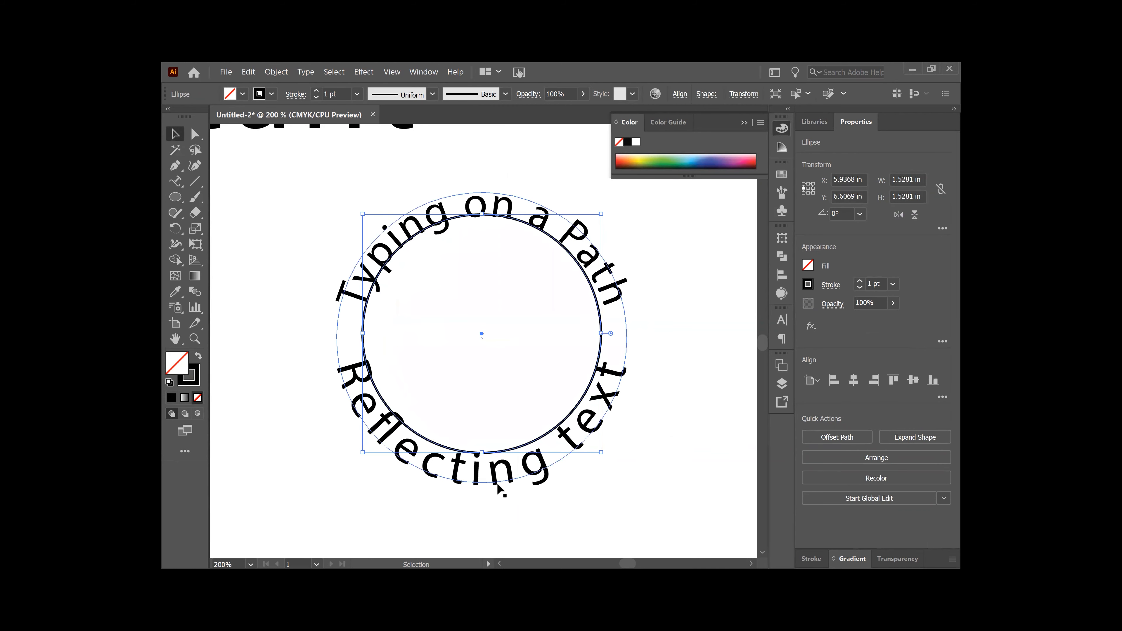
Step: Nudge the 'Reflecting text' ring up and shrink it to 22.38 pt around the circle
{"action": "left_click", "coordinate": [498, 485]}
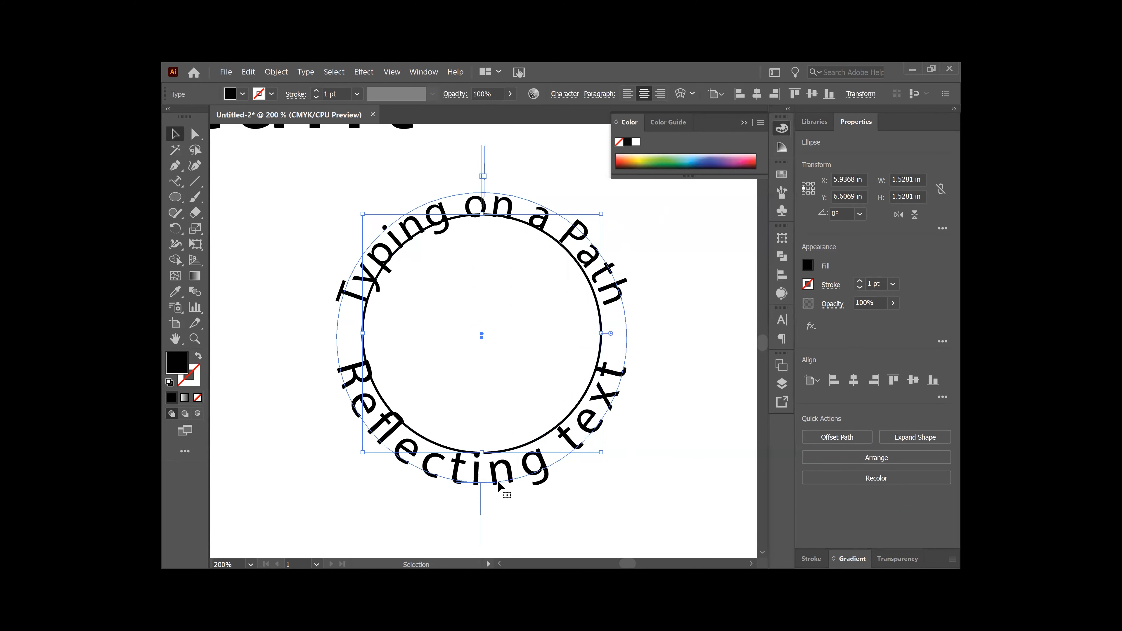
{"action": "left_click_drag", "start_coordinate": [497, 479], "coordinate": [497, 469]}
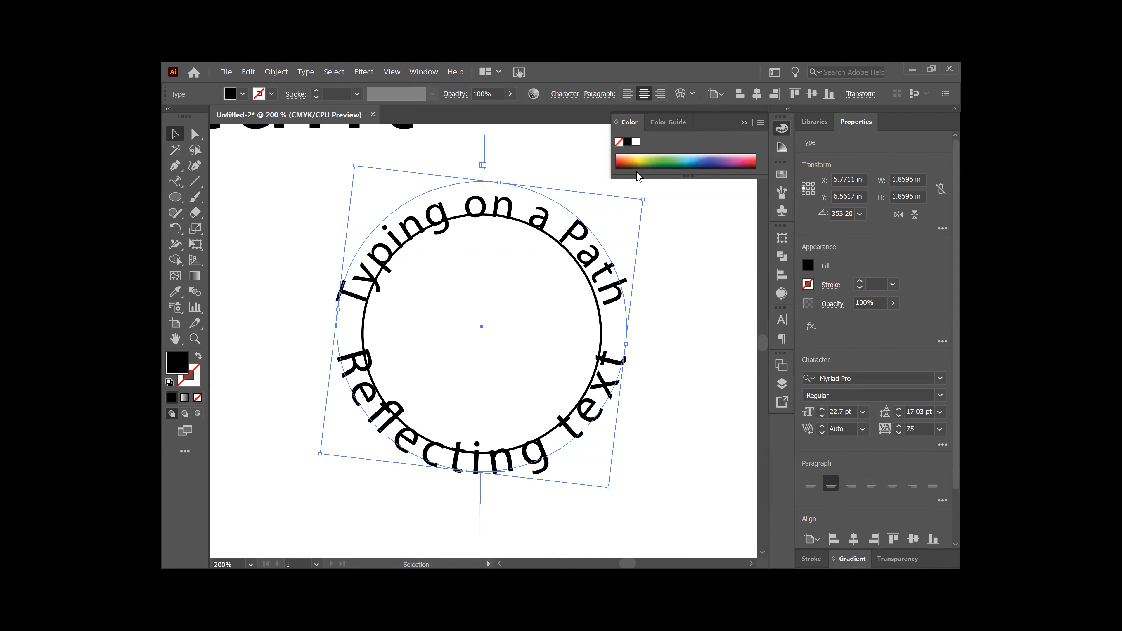
{"action": "left_click_drag", "start_coordinate": [642, 201], "coordinate": [641, 203]}
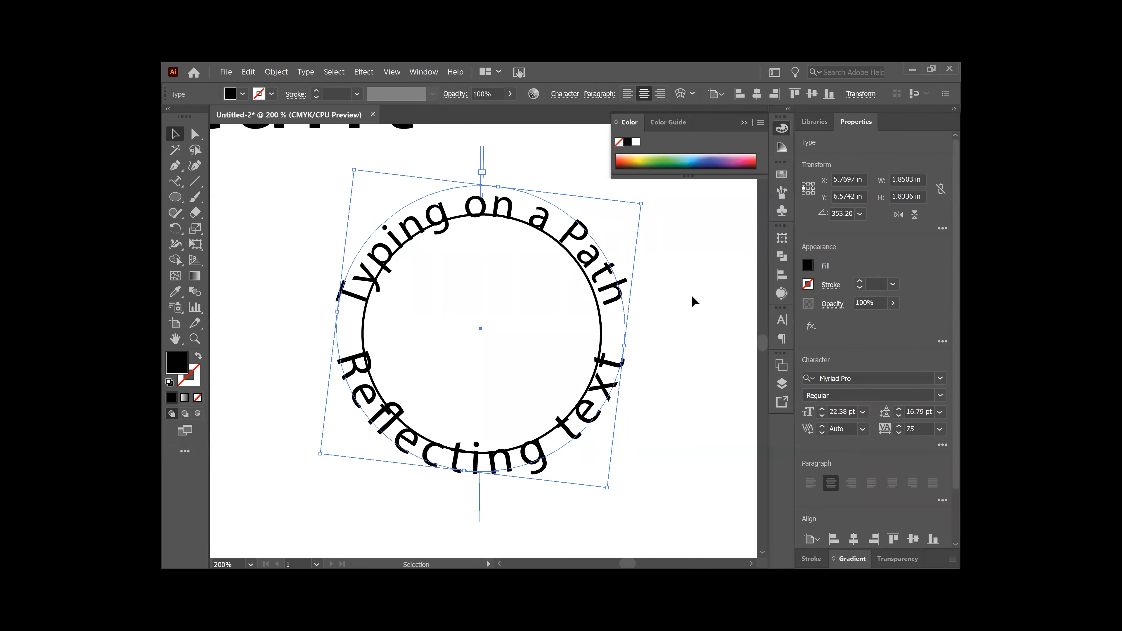
{"action": "left_click", "coordinate": [600, 323], "text": "ctrl"}
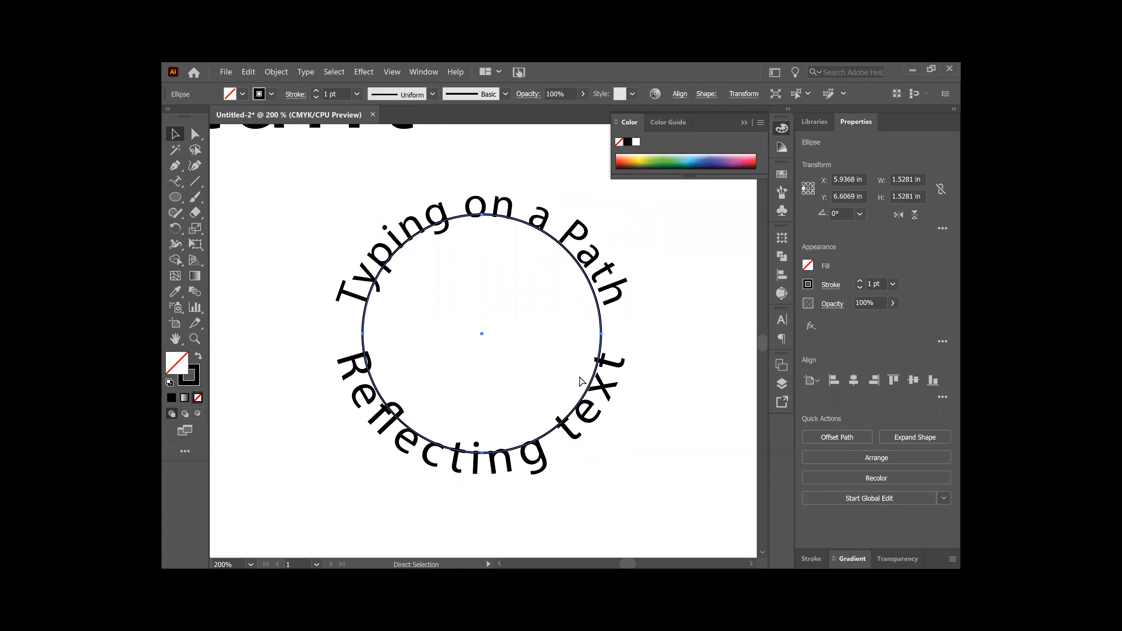
Step: Deselect everything and zoom out to 100% to view the heading and text ring together
{"action": "left_click", "coordinate": [659, 368]}
{"action": "key", "text": "ctrl"}
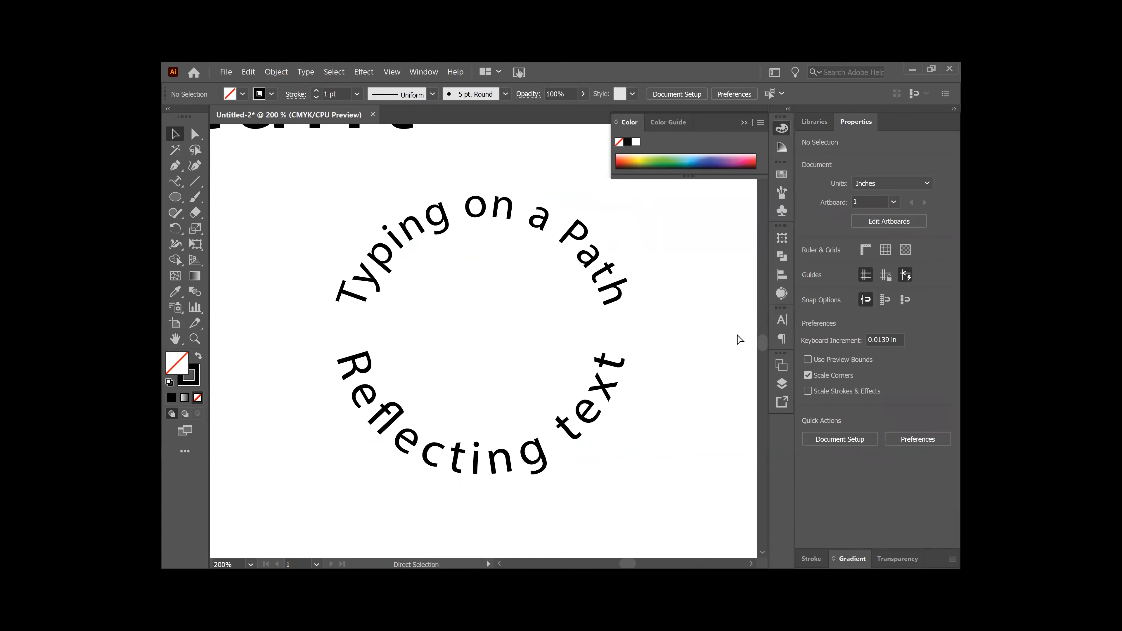
{"action": "key", "text": "ctrl+minus"}
{"action": "key", "text": "ctrl+minus"}
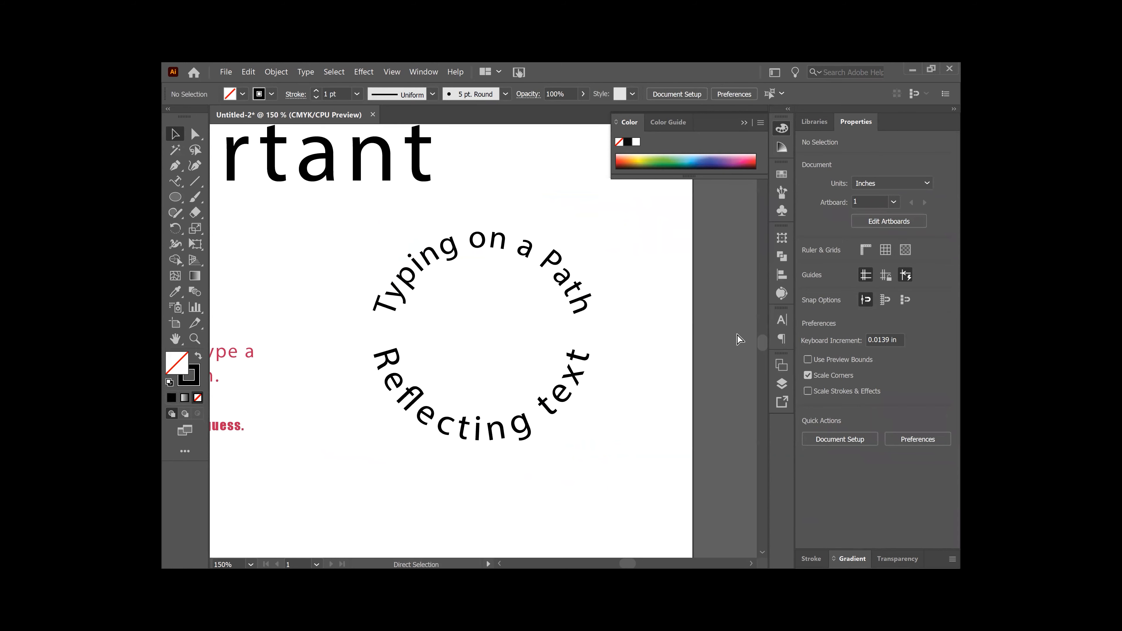